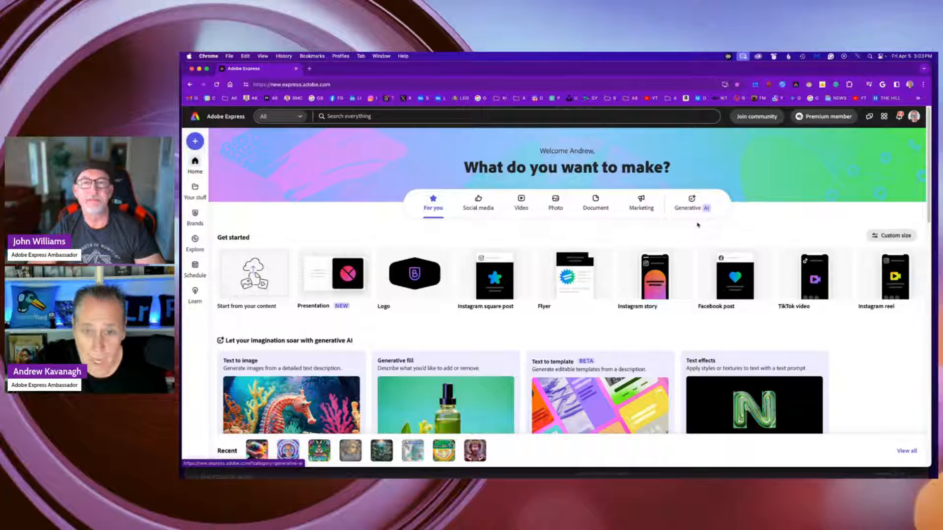
# Examine the home page's generative AI tools, suggested quick actions and popular template sections
pyautogui.scroll(-2, 697, 224)
pyautogui.scroll(-4, 697, 224)
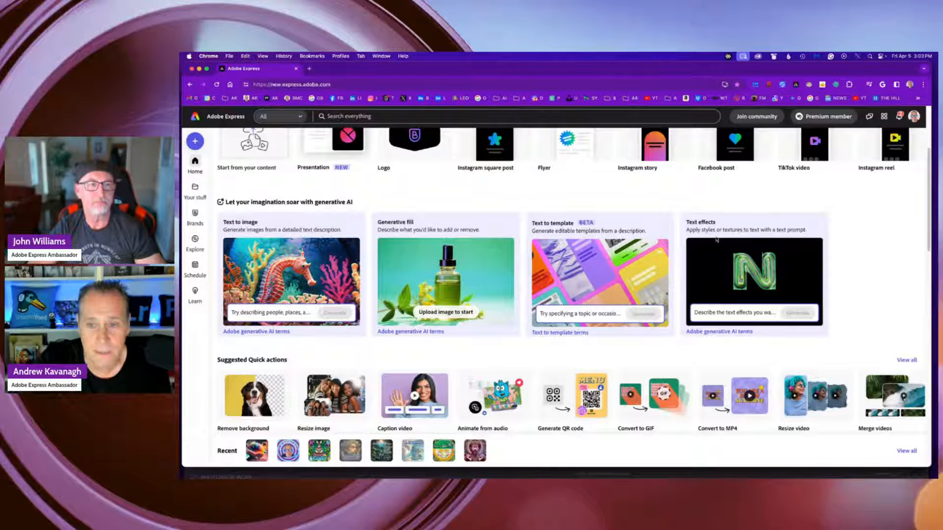
pyautogui.scroll(-3, 731, 266)
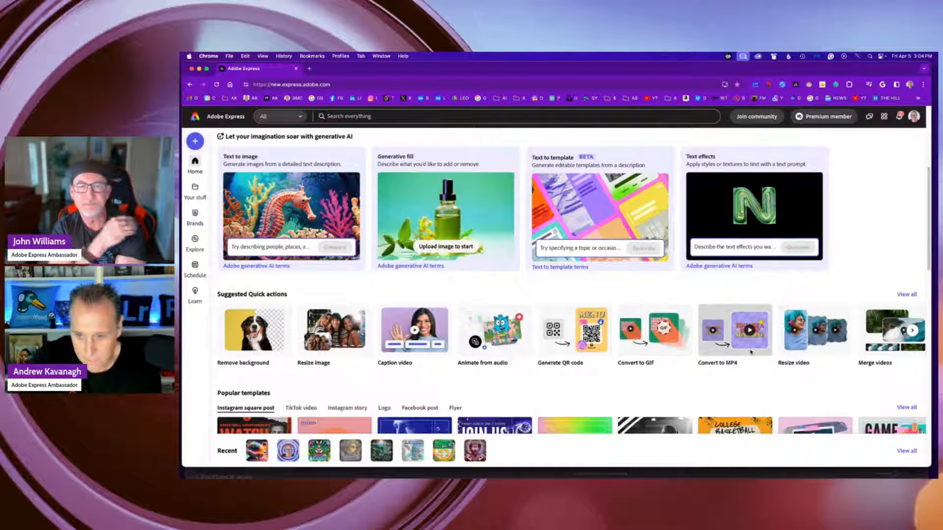
pyautogui.scroll(5, 716, 330)
pyautogui.scroll(-7, 716, 330)
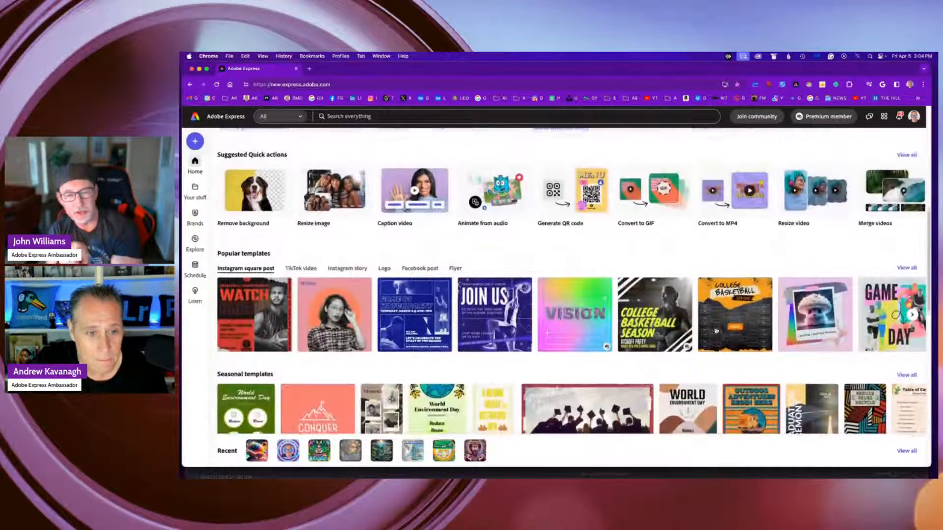
pyautogui.scroll(1, 716, 330)
pyautogui.scroll(3, 716, 331)
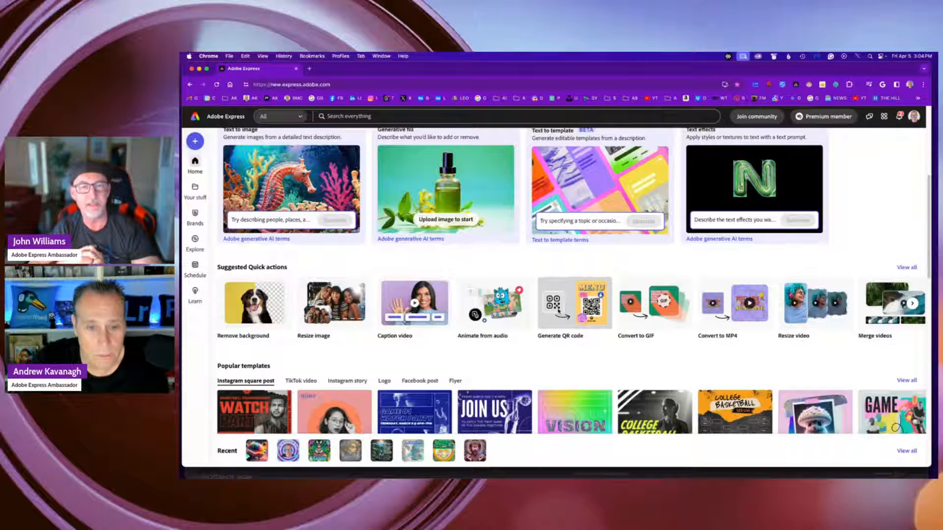
pyautogui.scroll(3, 584, 311)
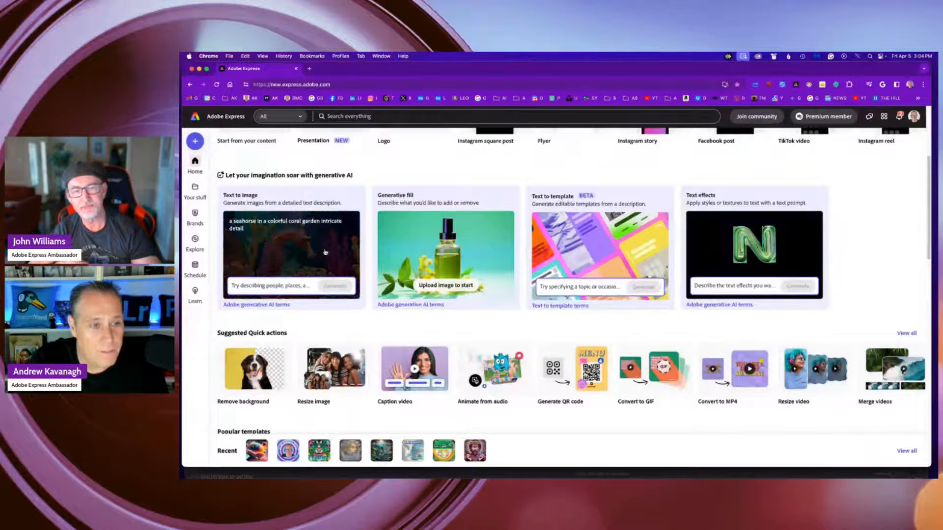
pyautogui.scroll(7, 373, 255)
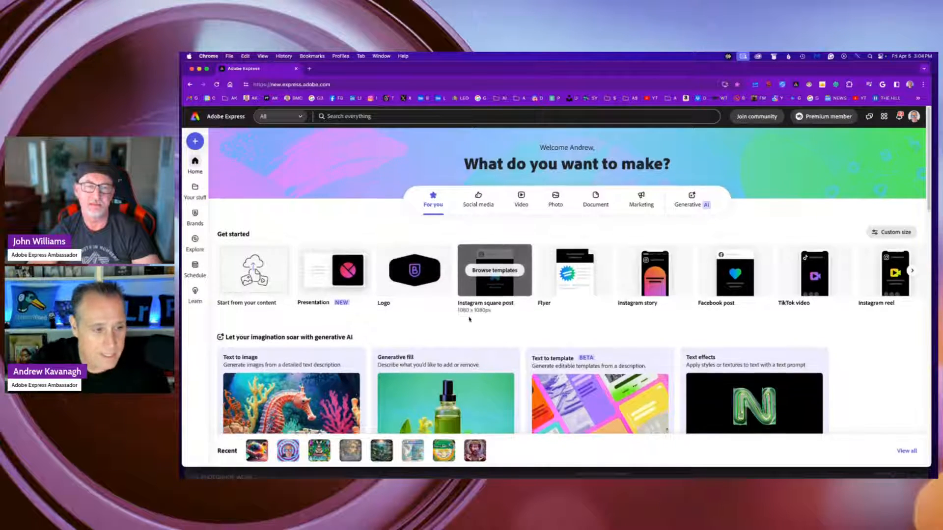
# Create a blank Instagram square post and browse the templates offered for that format
pyautogui.scroll(-2, 294, 388)
pyautogui.click(286, 406)
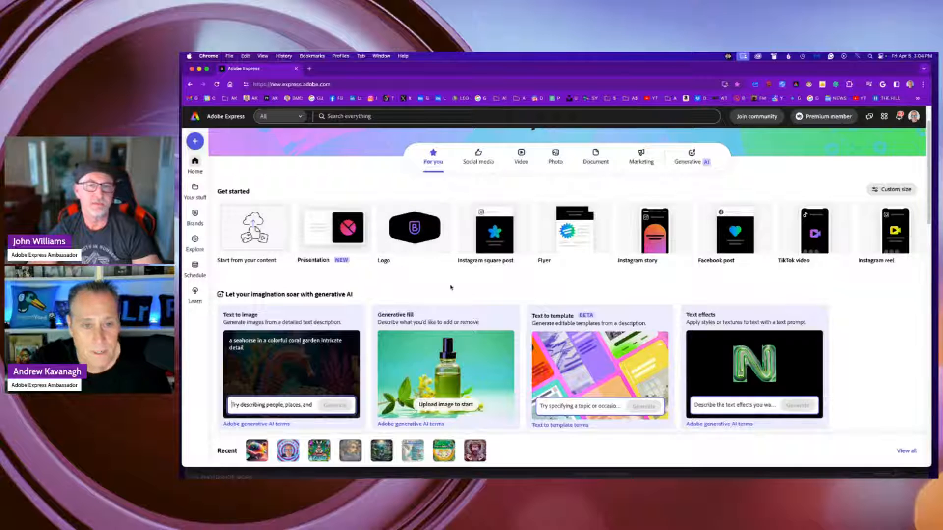
pyautogui.click(494, 240)
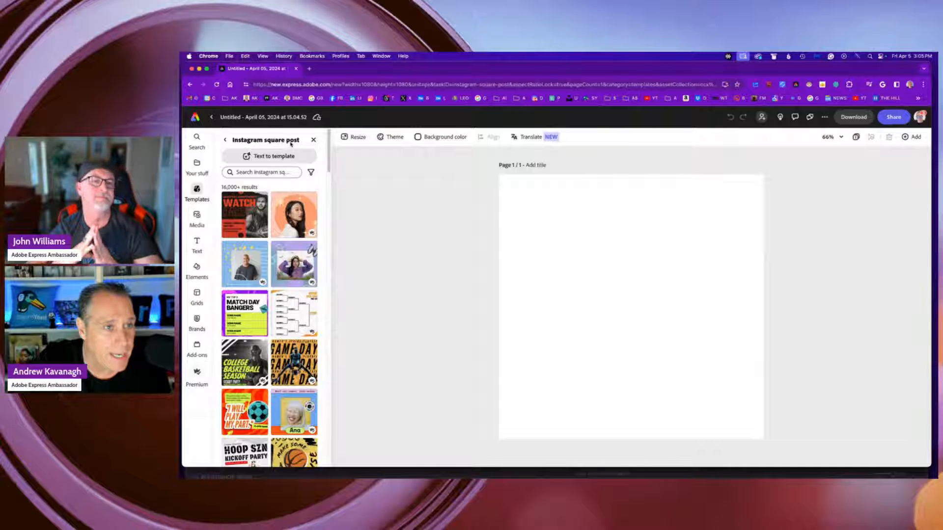
pyautogui.scroll(-5, 293, 265)
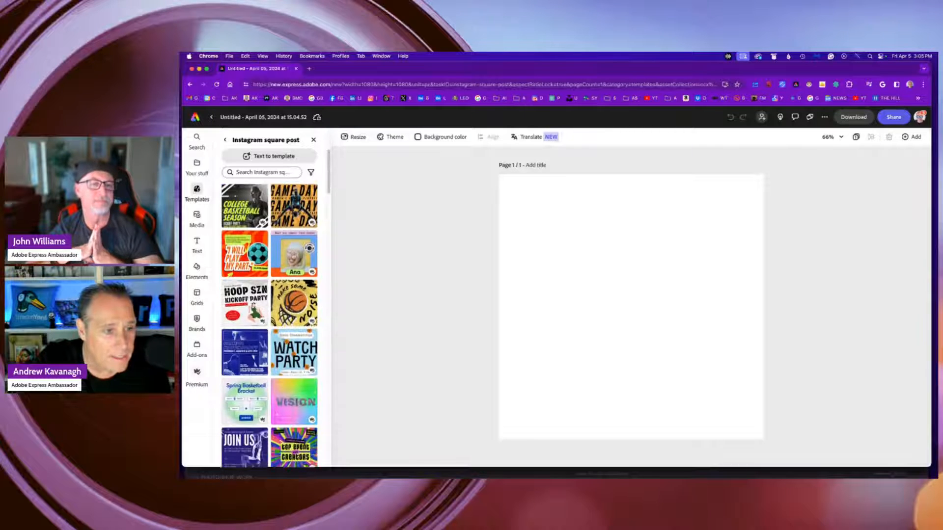
pyautogui.scroll(-10, 293, 255)
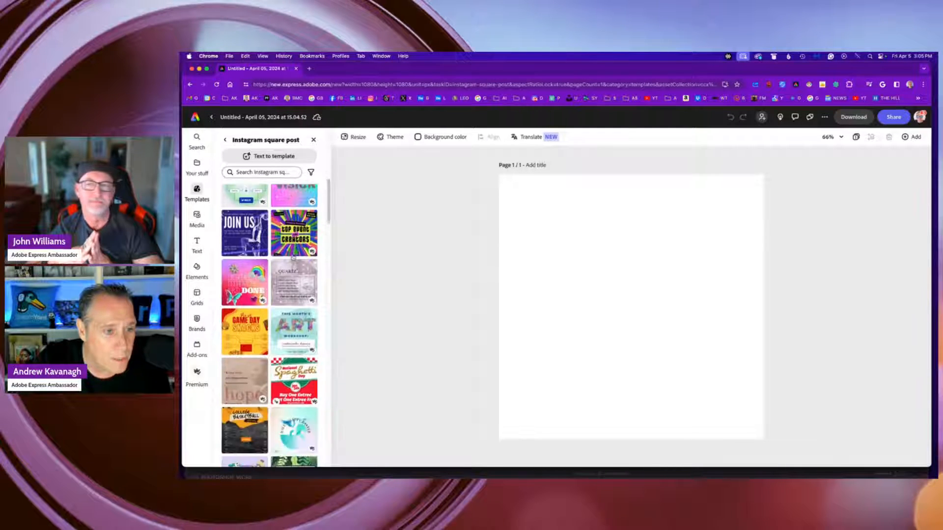
pyautogui.scroll(-10, 294, 265)
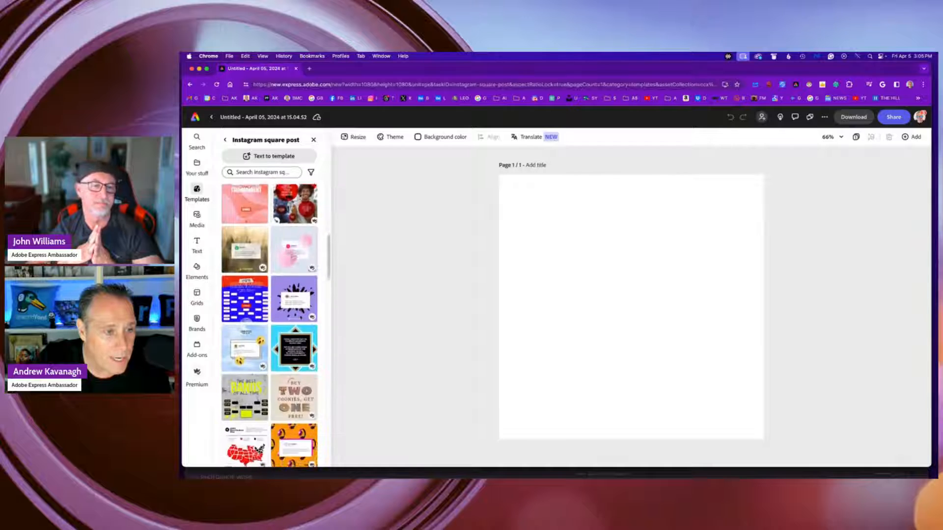
pyautogui.scroll(20, 269, 324)
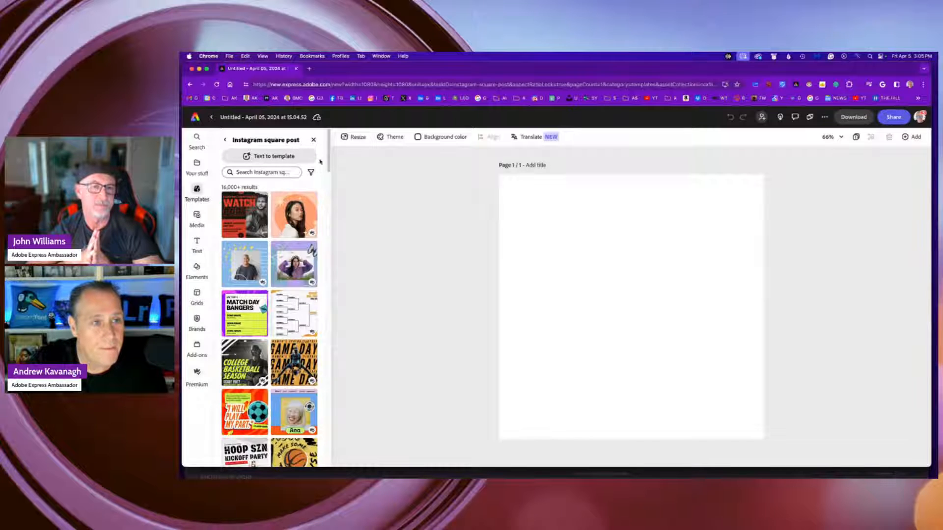
# Add a Square (1:1) text-to-image placeholder from the media options and enlarge it to cover the whole page
pyautogui.click(198, 216)
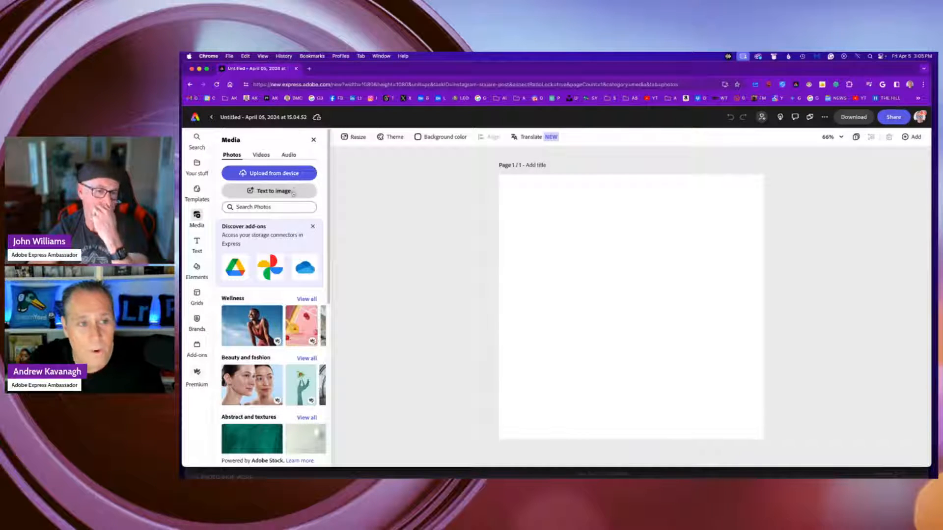
pyautogui.click(283, 192)
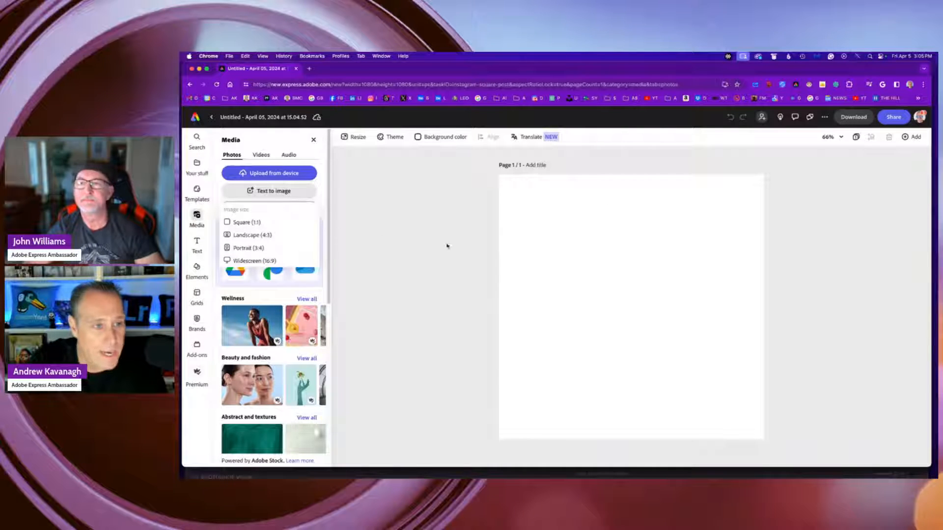
pyautogui.click(243, 222)
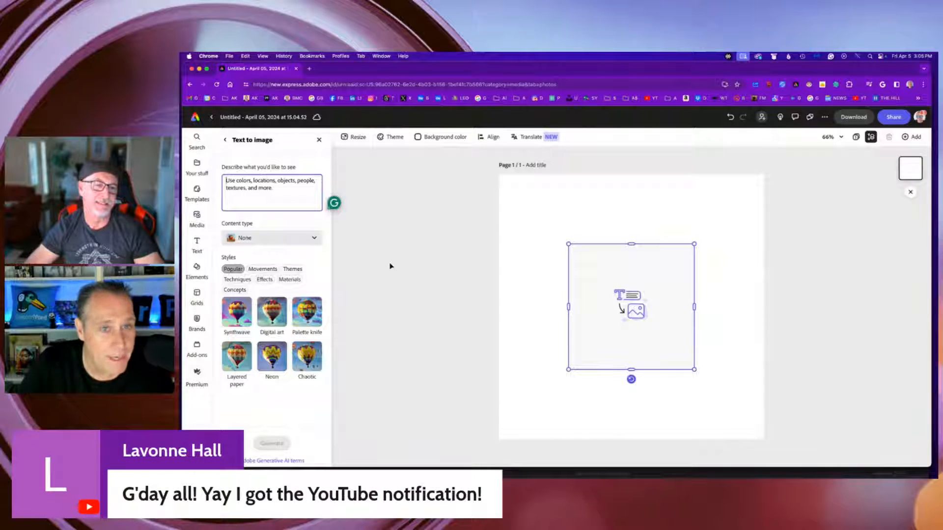
pyautogui.moveTo(568, 244); pyautogui.dragTo(499, 174)
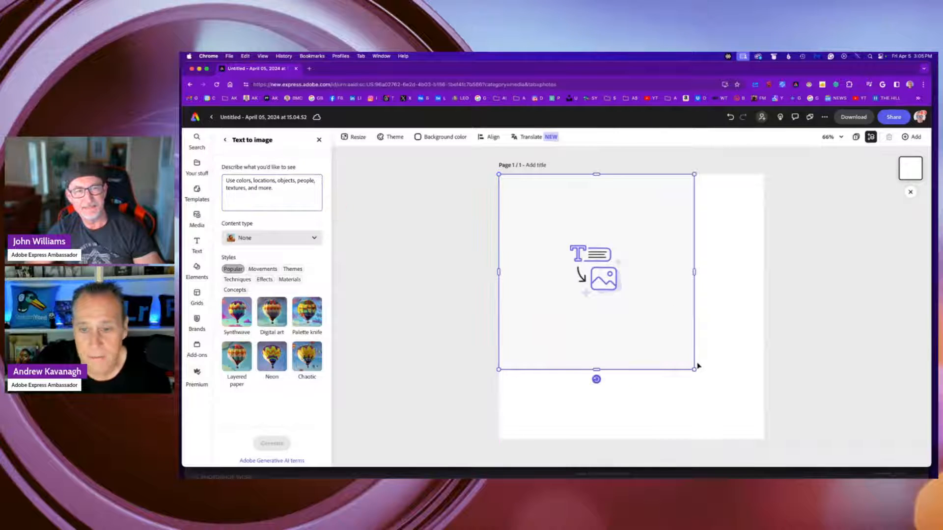
pyautogui.moveTo(694, 369); pyautogui.dragTo(762, 441)
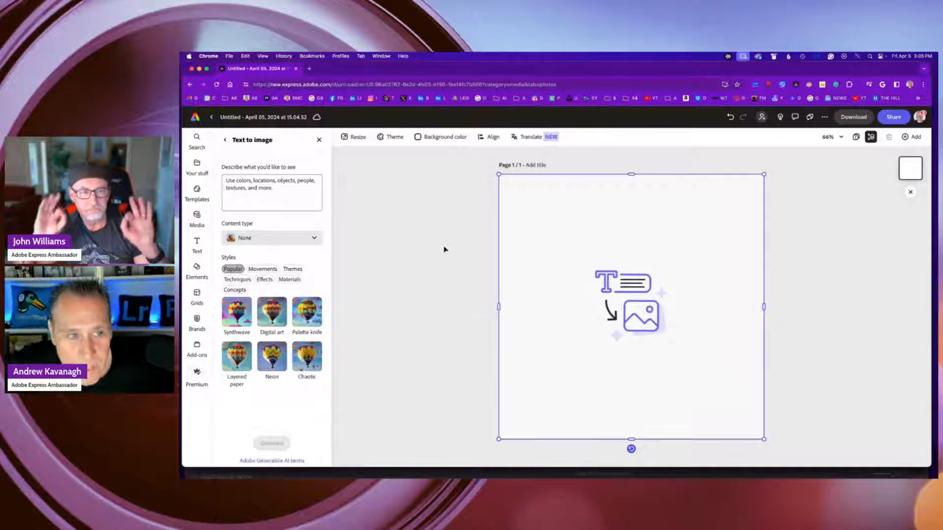
# Paste the prepared "Ethereal Encounter" prompt about a lone figure in a dreamlike, misty landscape as the image description
pyautogui.click(237, 201)
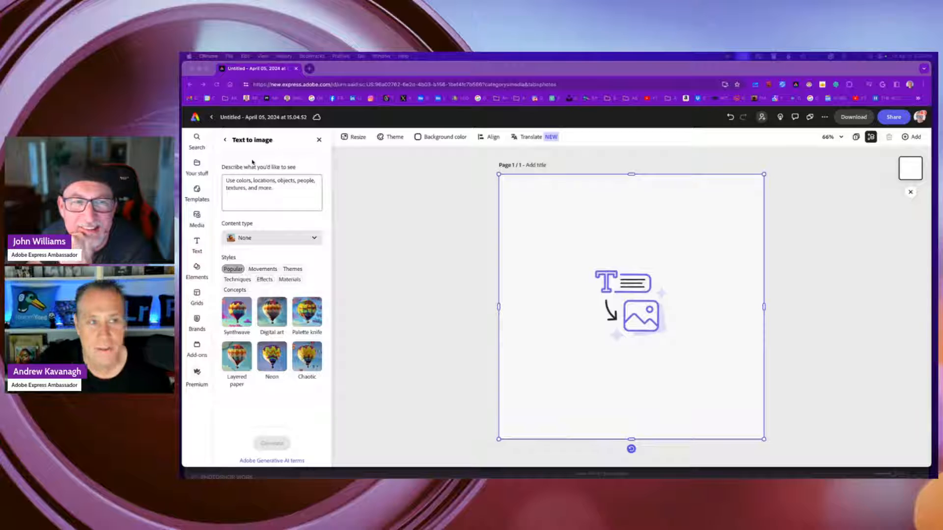
pyautogui.click(278, 186)
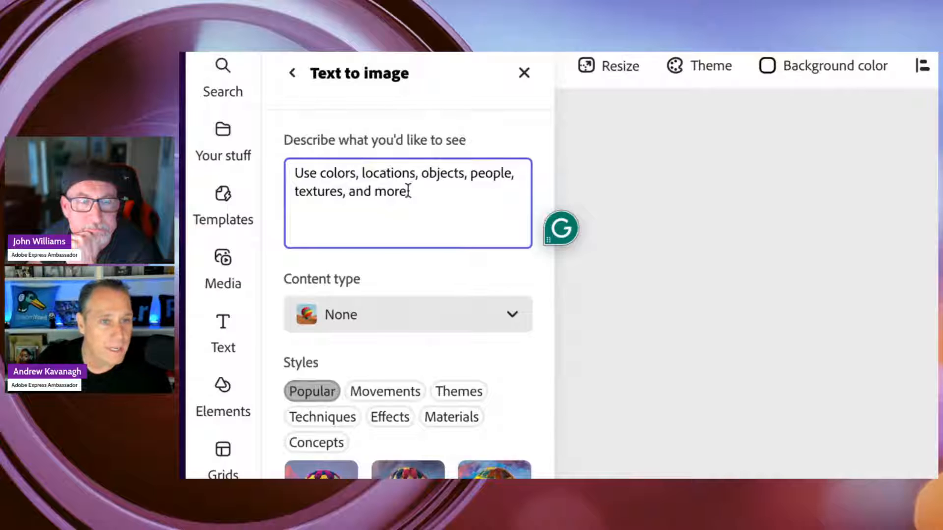
pyautogui.hotkey('ctrl', 'v')
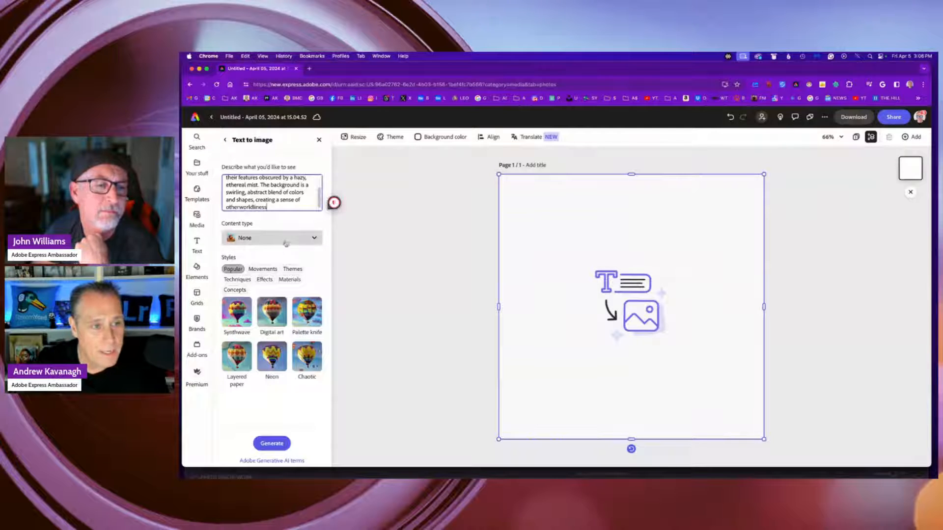
# Set the content type to Art, review the prompt from its beginning and generate the images
pyautogui.click(314, 239)
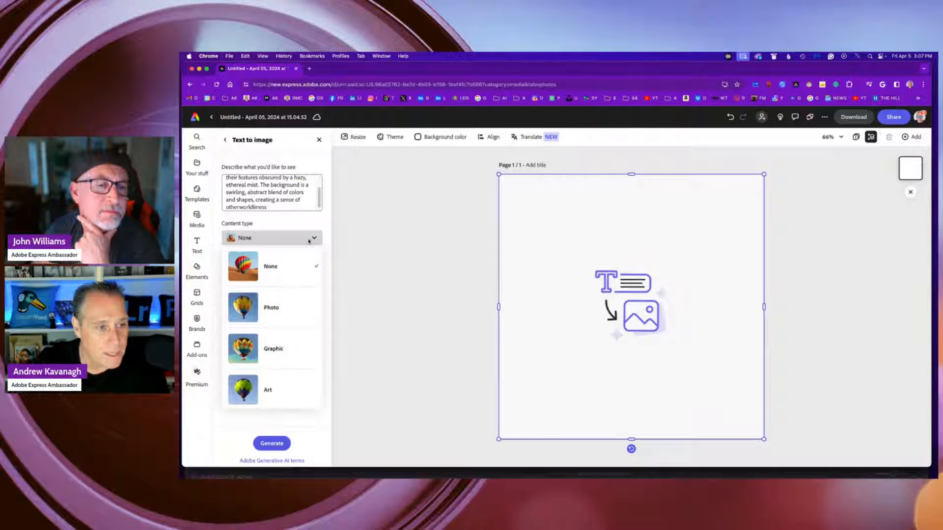
pyautogui.click(285, 388)
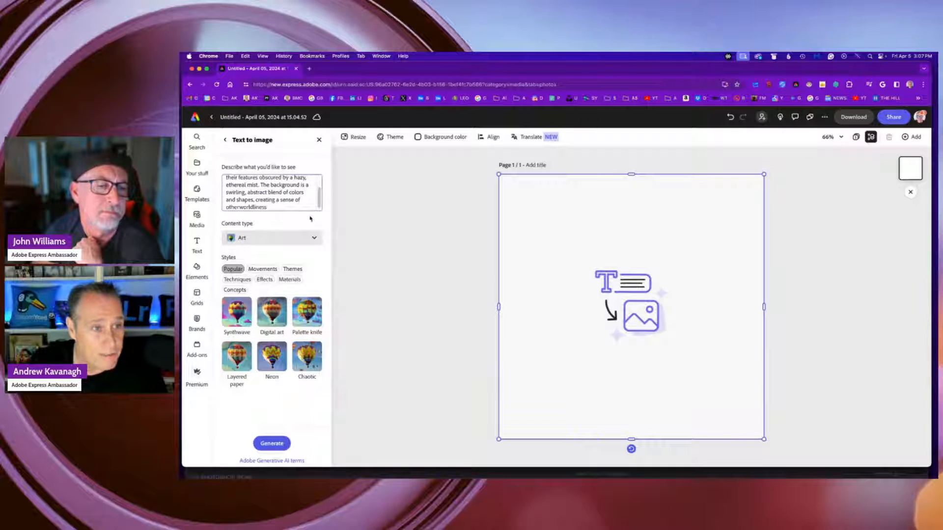
pyautogui.moveTo(318, 202); pyautogui.dragTo(319, 182)
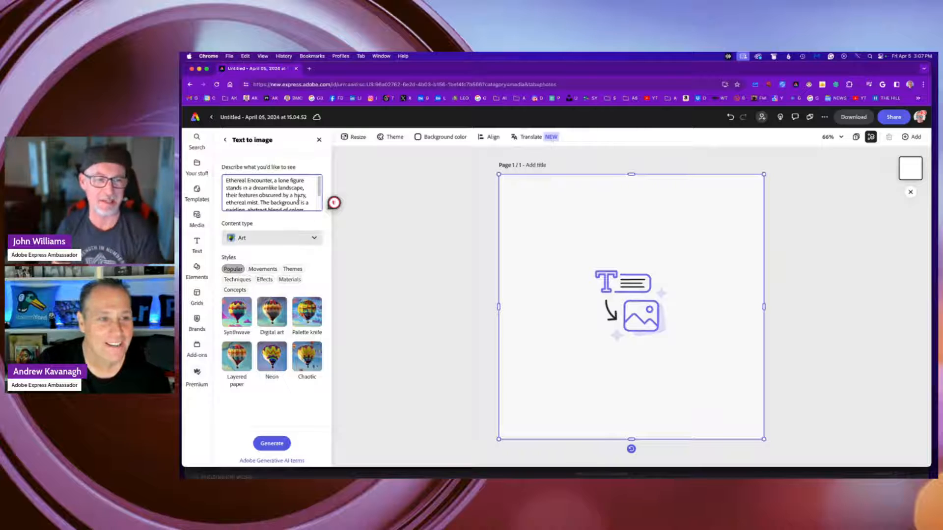
pyautogui.click(261, 443)
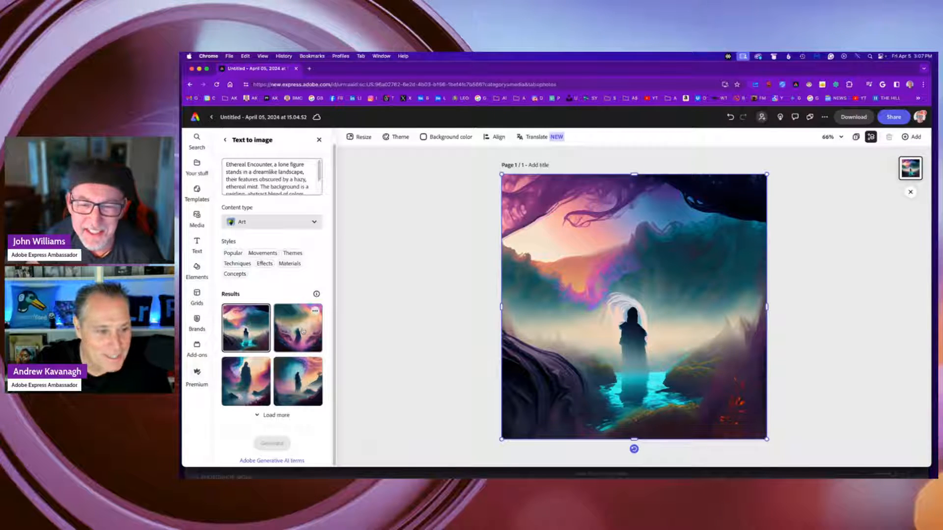
# Preview the second, third and fourth generated images on the page, then place the second one
pyautogui.click(303, 332)
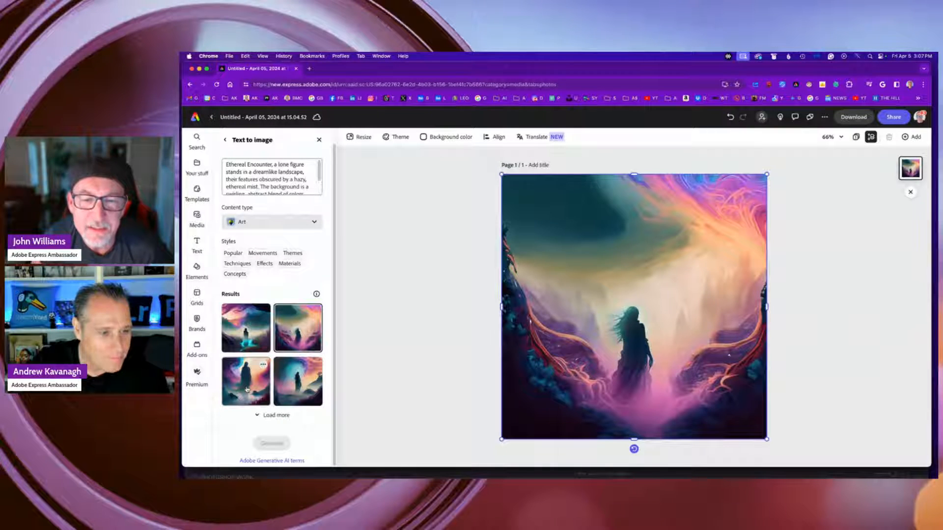
pyautogui.click(247, 389)
pyautogui.click(293, 389)
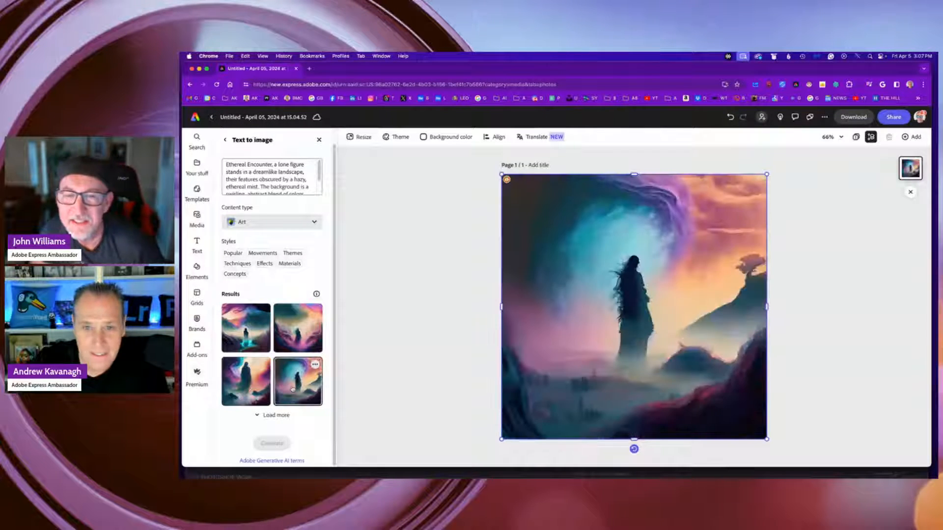
pyautogui.click(300, 334)
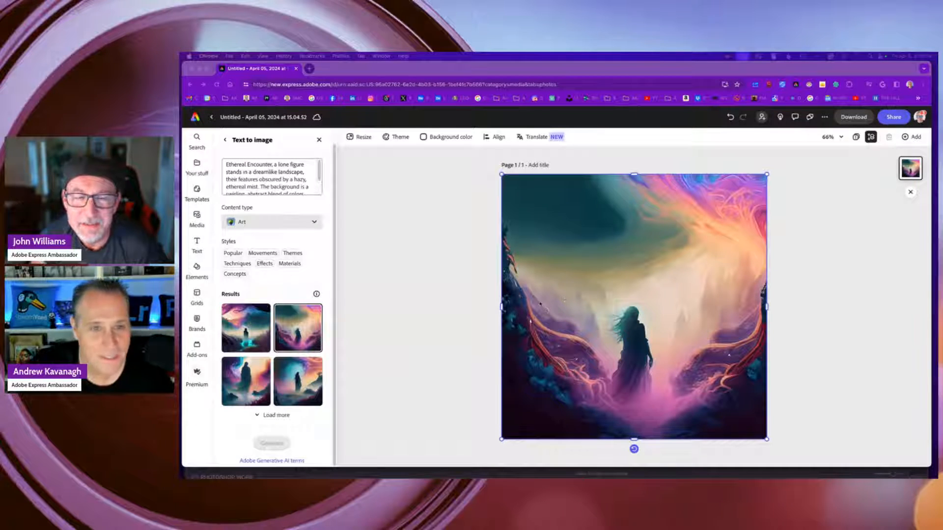
pyautogui.click(473, 242)
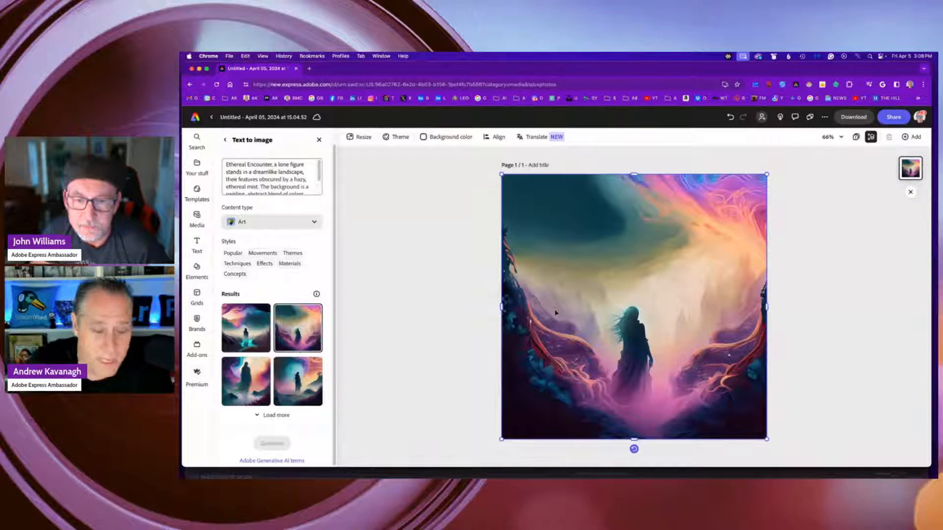
pyautogui.moveTo(247, 342)
pyautogui.moveTo(282, 327)
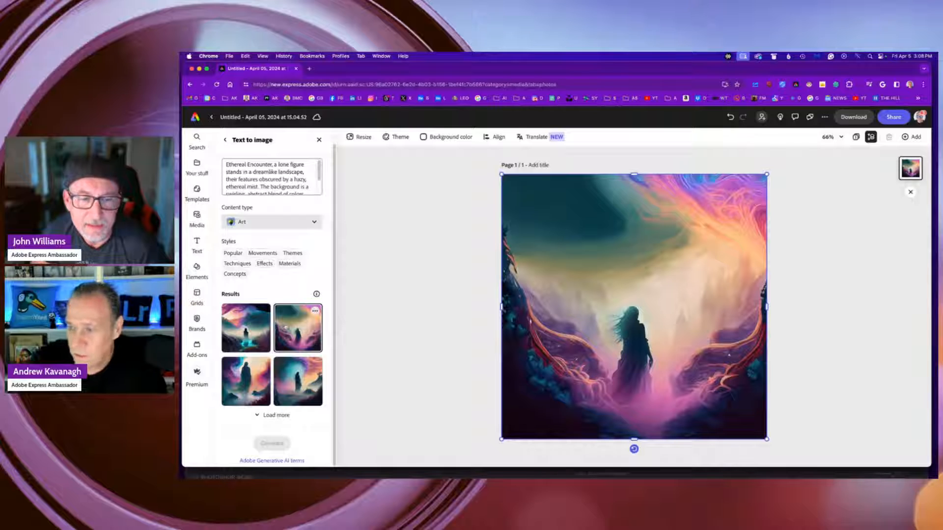
# Compare all four generated images on the page once more, ending on the second result
pyautogui.click(254, 333)
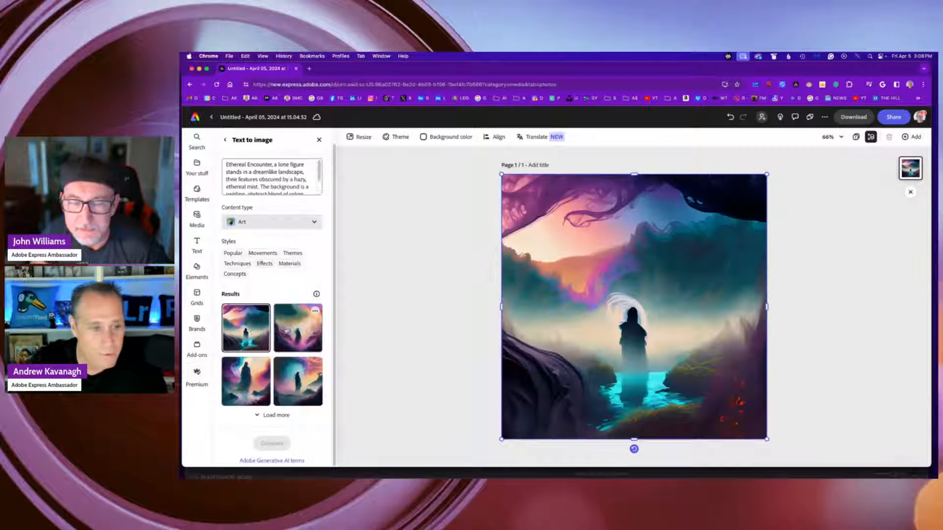
pyautogui.click(297, 328)
pyautogui.click(245, 382)
pyautogui.click(297, 382)
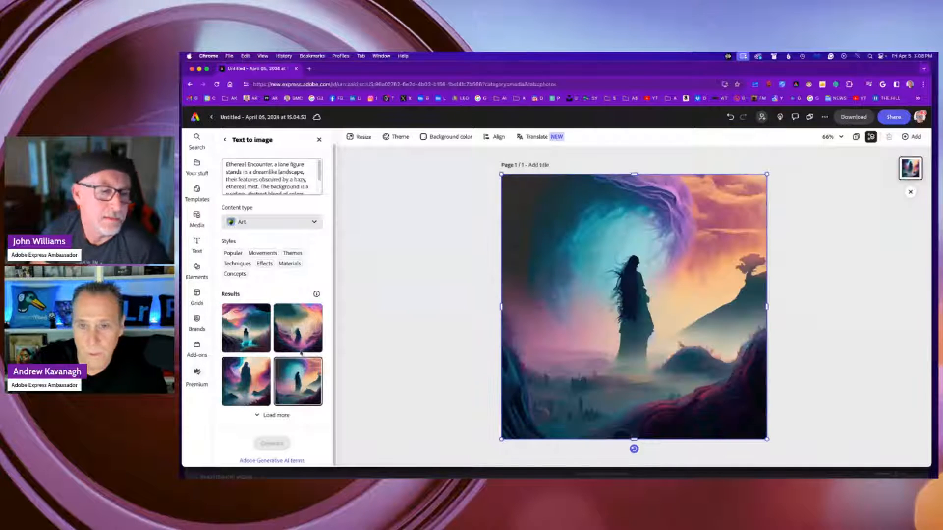
pyautogui.click(302, 337)
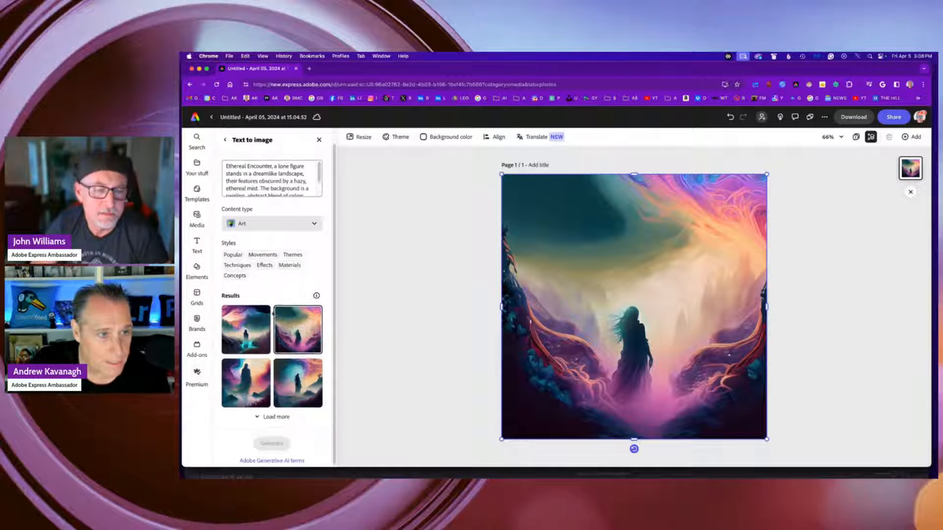
pyautogui.scroll(1, 290, 294)
pyautogui.scroll(-1, 305, 280)
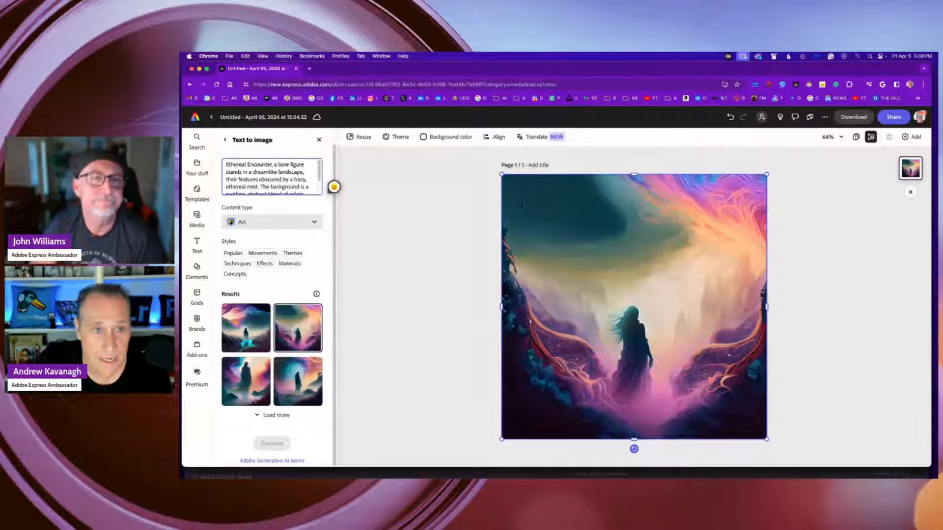
# Check which file formats are offered for downloading the image, leaving PNG selected and downloading nothing
pyautogui.click(854, 120)
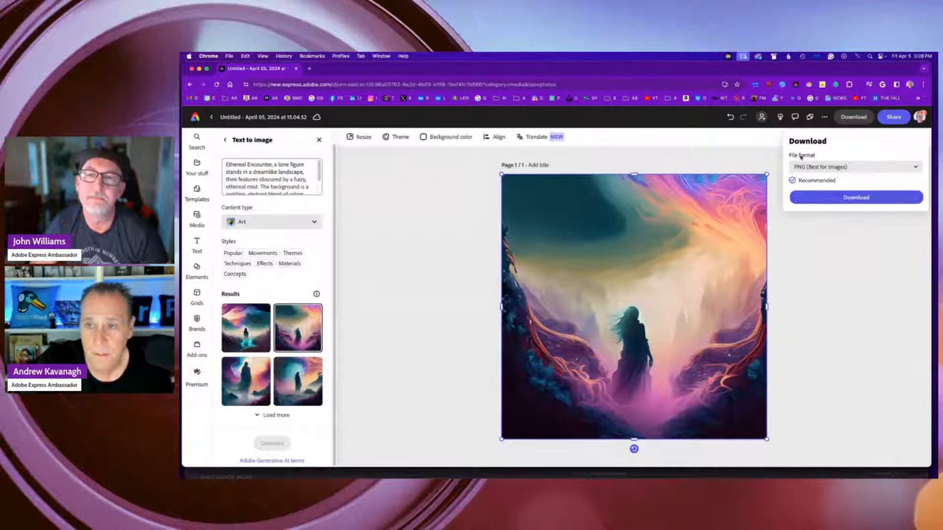
pyautogui.click(839, 168)
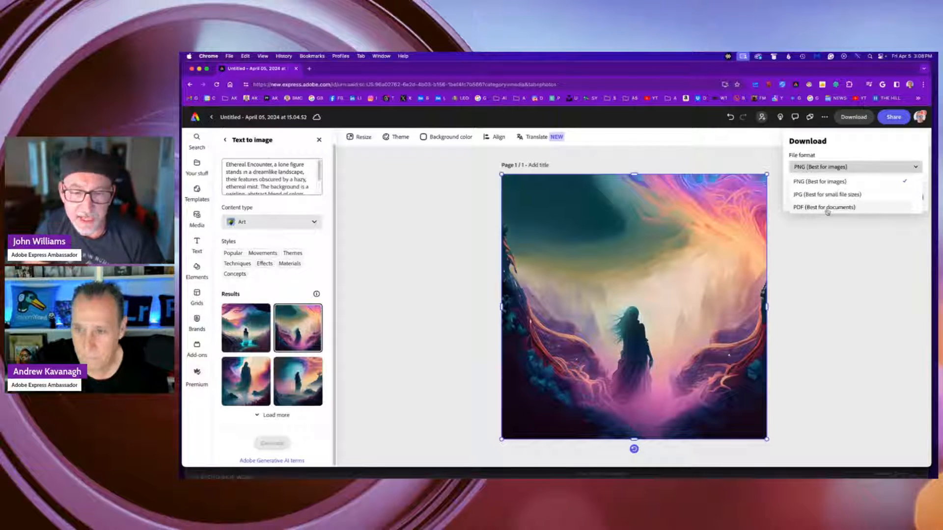
pyautogui.click(827, 240)
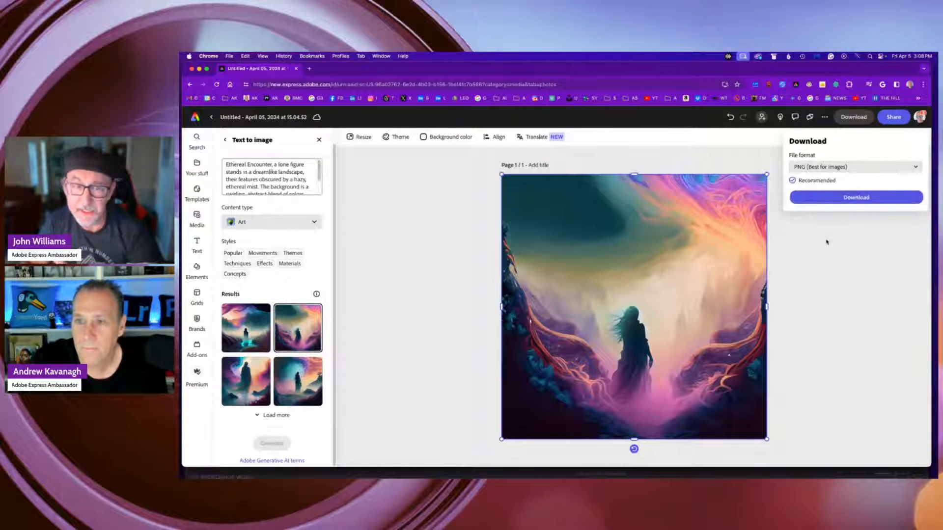
pyautogui.click(826, 242)
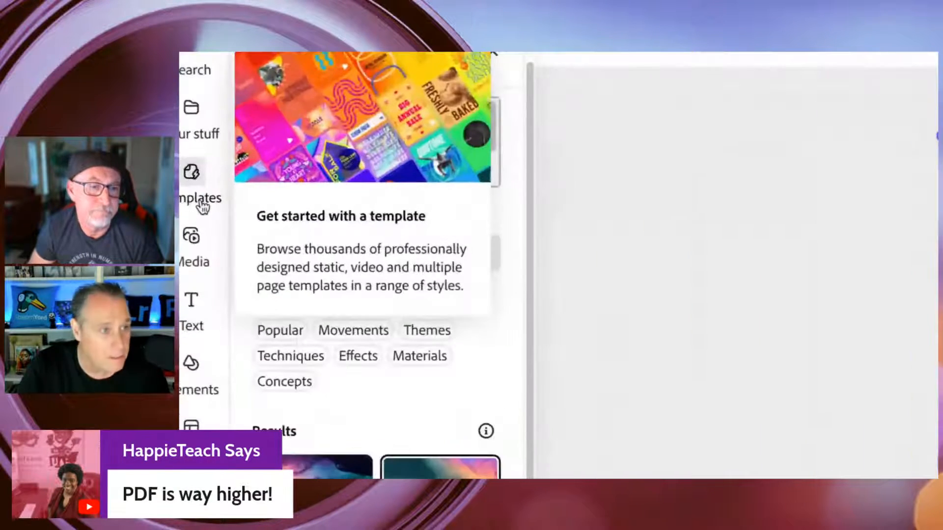
# Search the text layouts for "Mysterious" and add the "The Book of Secrets" layout to the page
pyautogui.moveTo(228, 246)
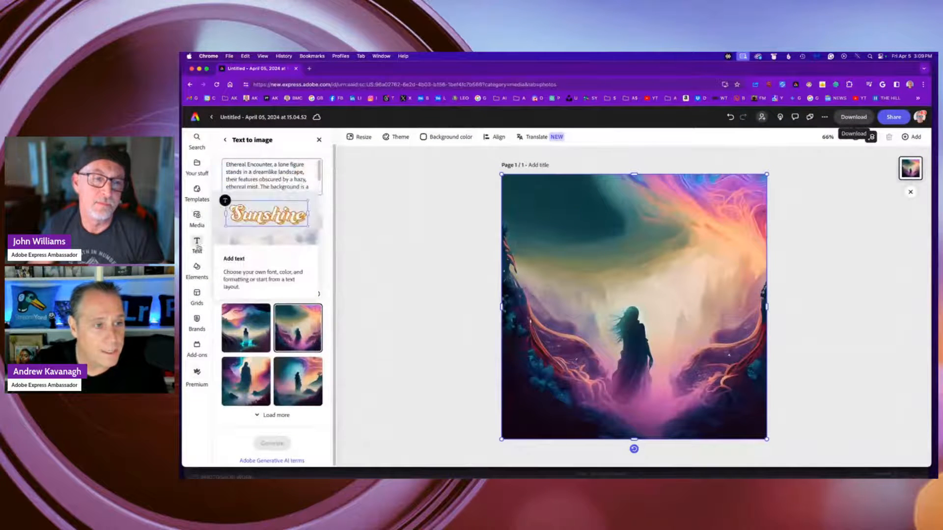
pyautogui.click(223, 309)
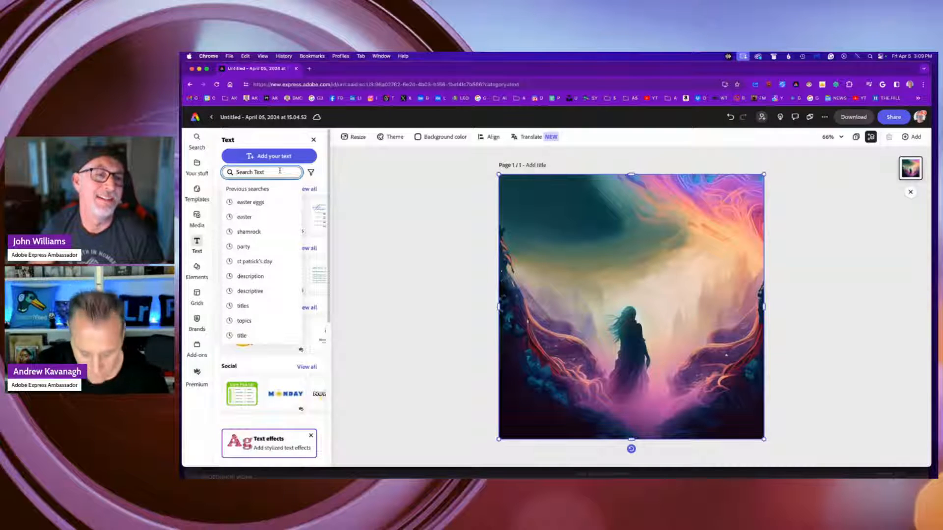
pyautogui.write('Myster')
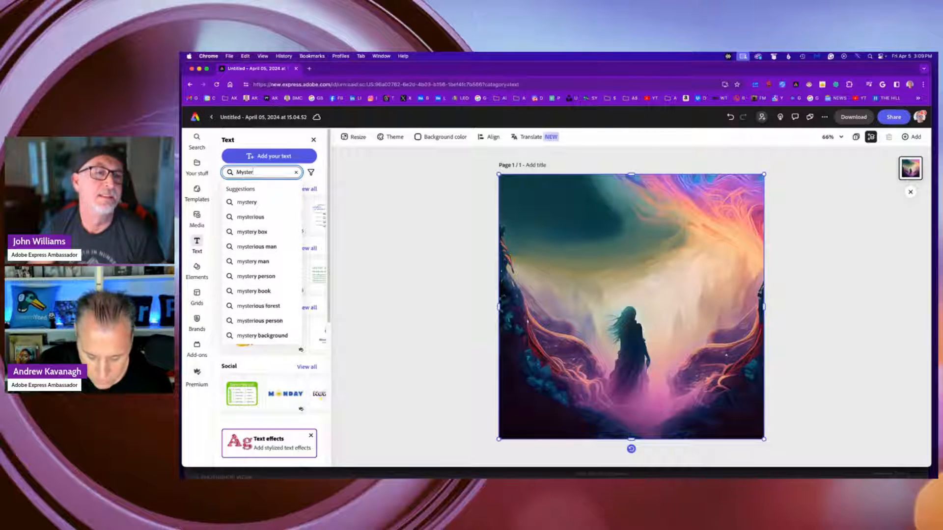
pyautogui.write('ious')
pyautogui.press('Return')
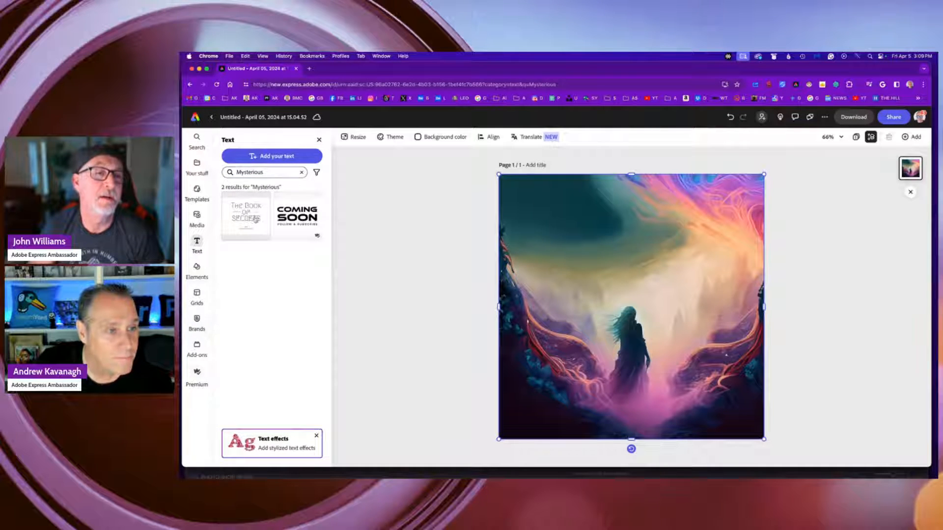
pyautogui.click(255, 220)
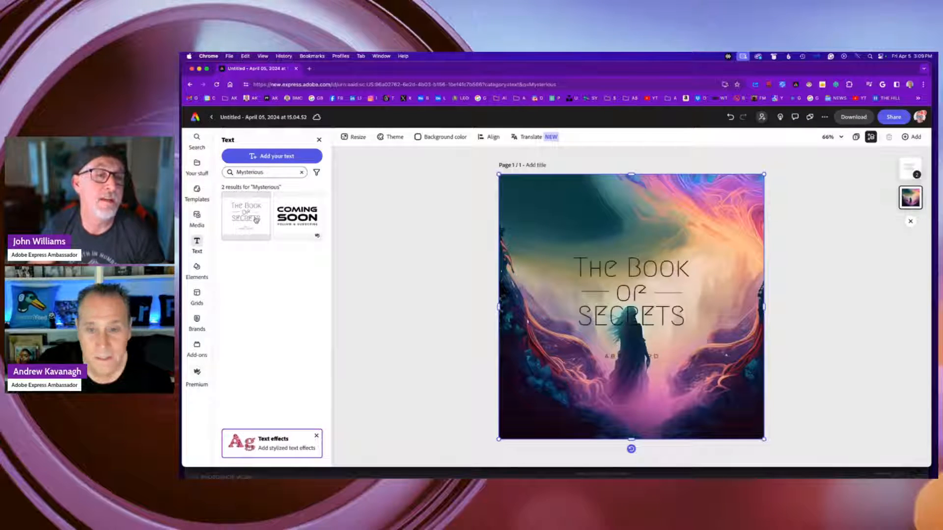
# Move the "The Book of Secrets" text group up so that it sits above the figure's head
pyautogui.moveTo(637, 276); pyautogui.dragTo(642, 238)
pyautogui.press('super+z')
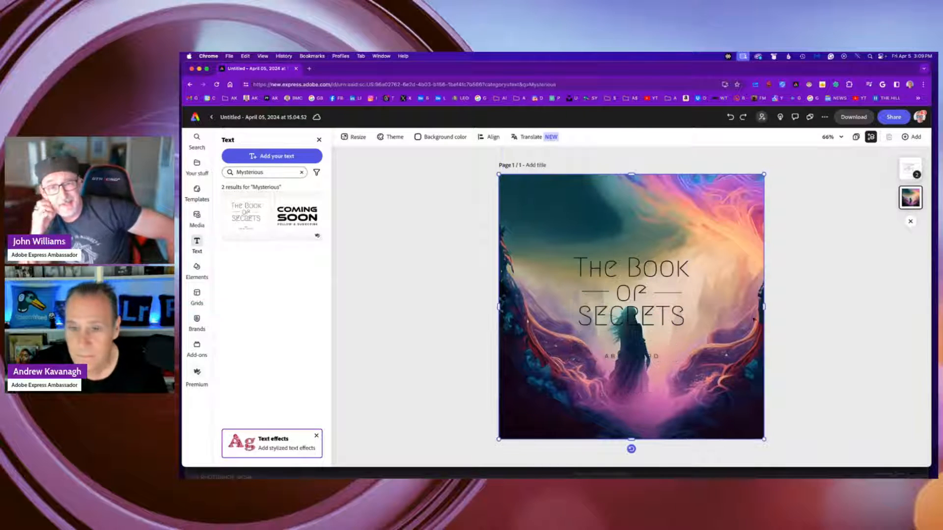
pyautogui.click(631, 294)
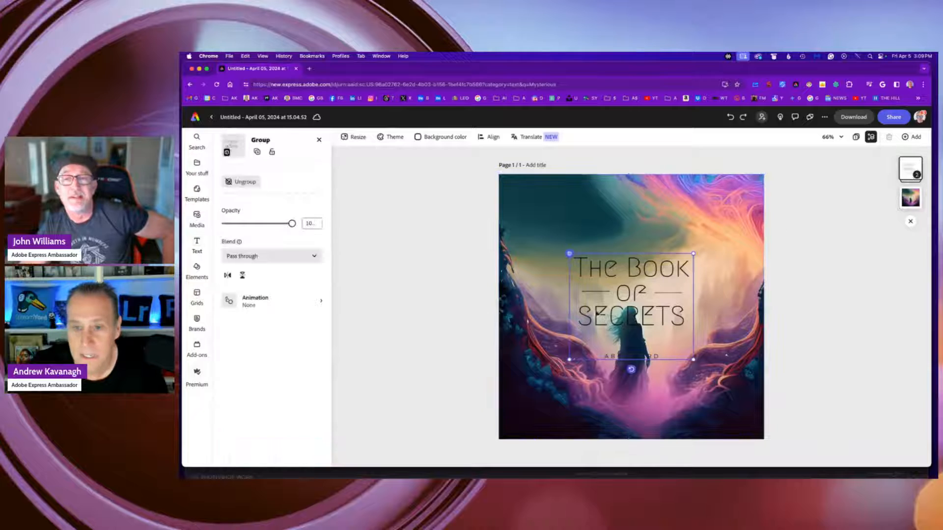
pyautogui.moveTo(642, 272); pyautogui.dragTo(649, 211)
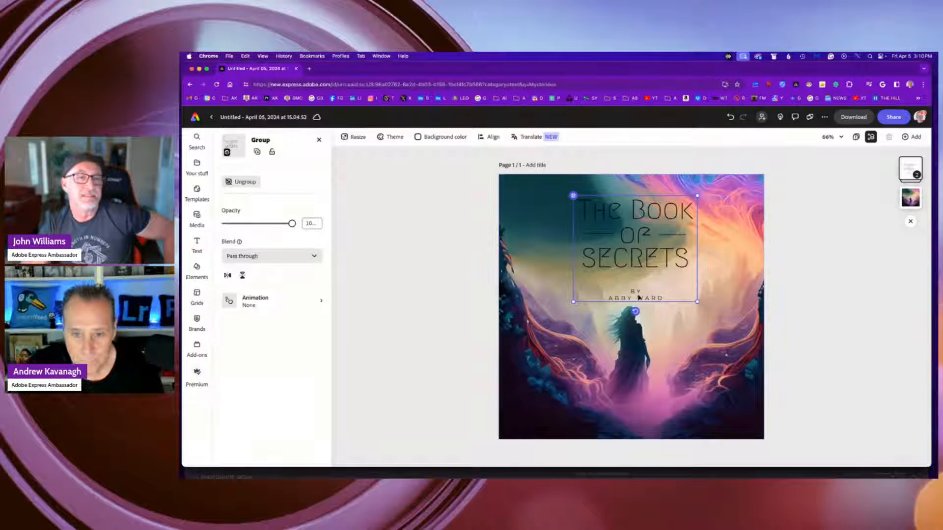
pyautogui.click(637, 315)
pyautogui.moveTo(636, 312)
pyautogui.mouseDown()
pyautogui.moveTo(644, 311)
pyautogui.moveTo(635, 312)
pyautogui.mouseUp()
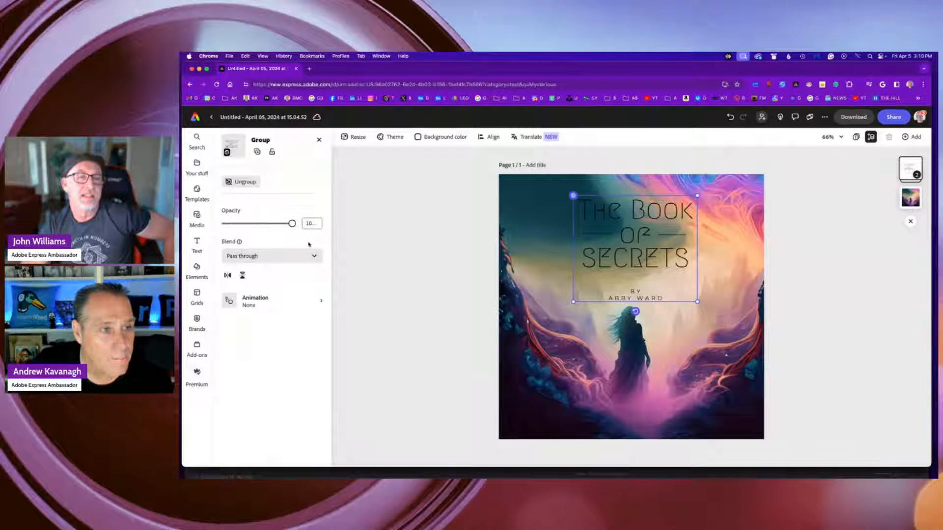
# Ungroup the book title layout, including its nested group, into separate title and byline texts
pyautogui.rightClick(615, 241)
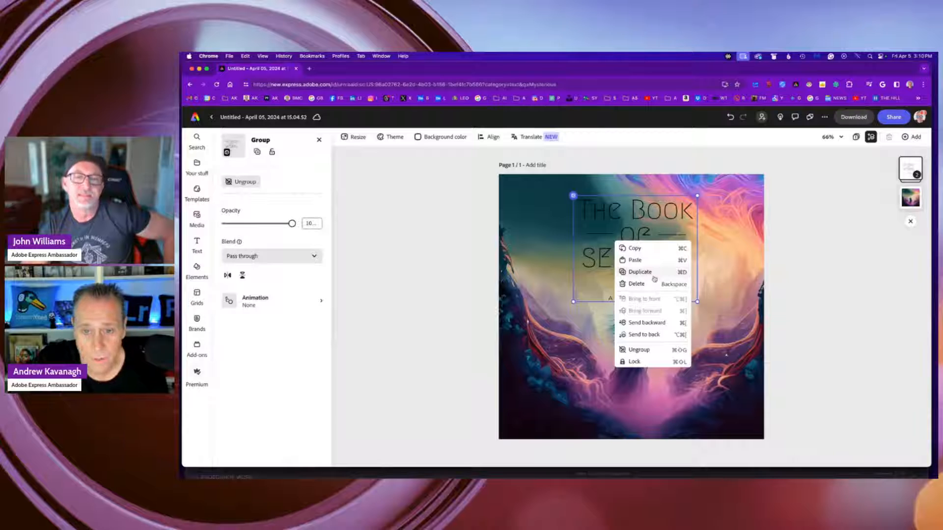
pyautogui.click(645, 350)
pyautogui.click(482, 267)
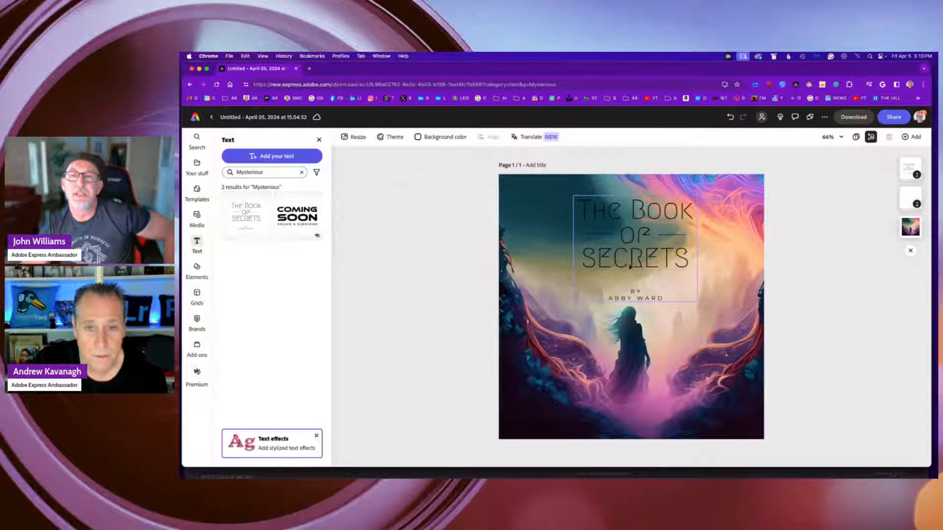
pyautogui.click(650, 254)
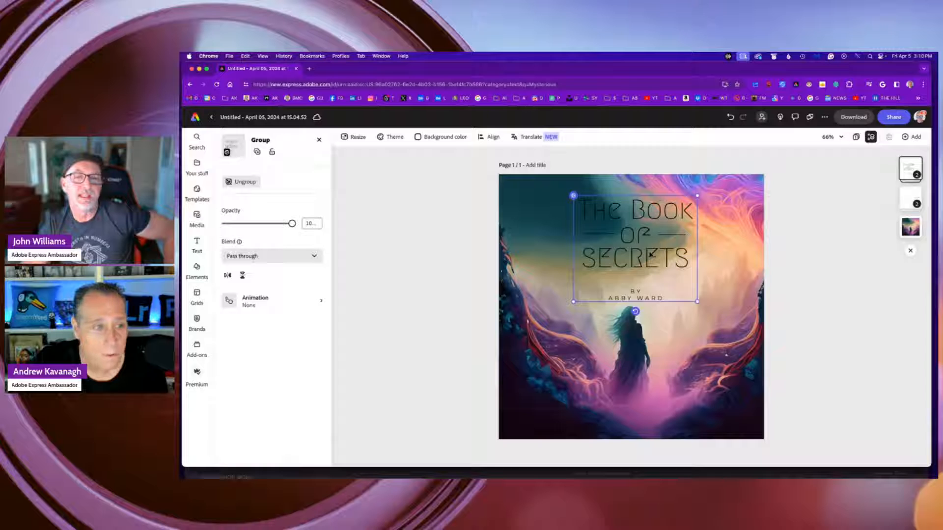
pyautogui.rightClick(649, 280)
pyautogui.click(674, 389)
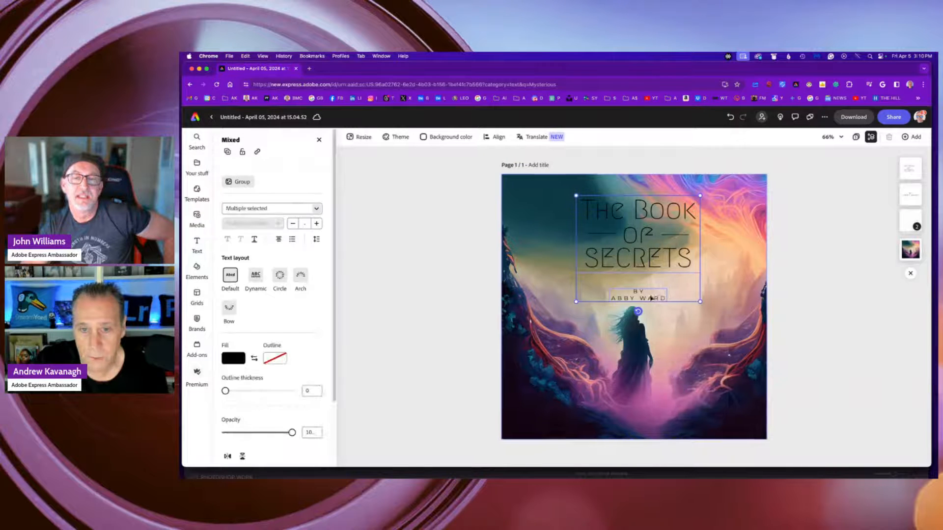
pyautogui.click(516, 340)
# Fill the "The Book of Secrets" title text with the custom turquoise colour #13EBD8
pyautogui.click(656, 252)
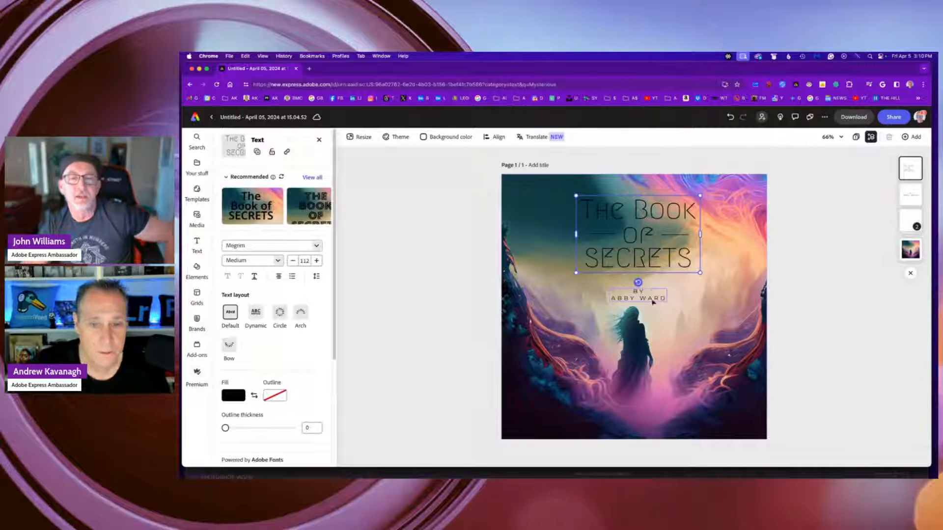
pyautogui.click(234, 396)
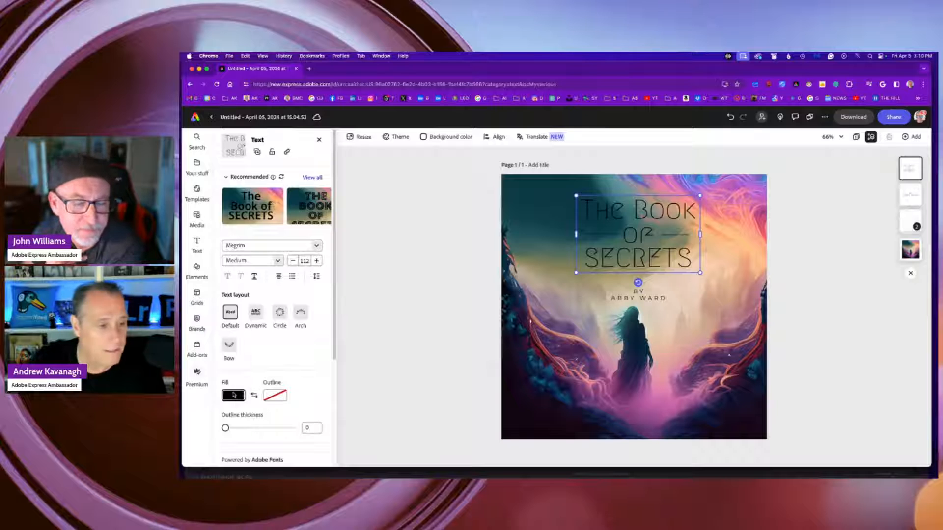
pyautogui.click(318, 344)
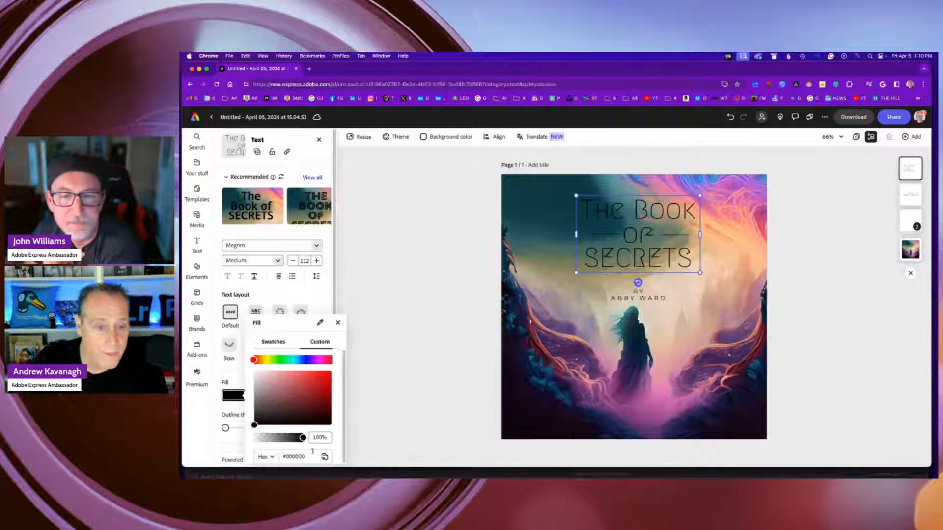
pyautogui.click(291, 360)
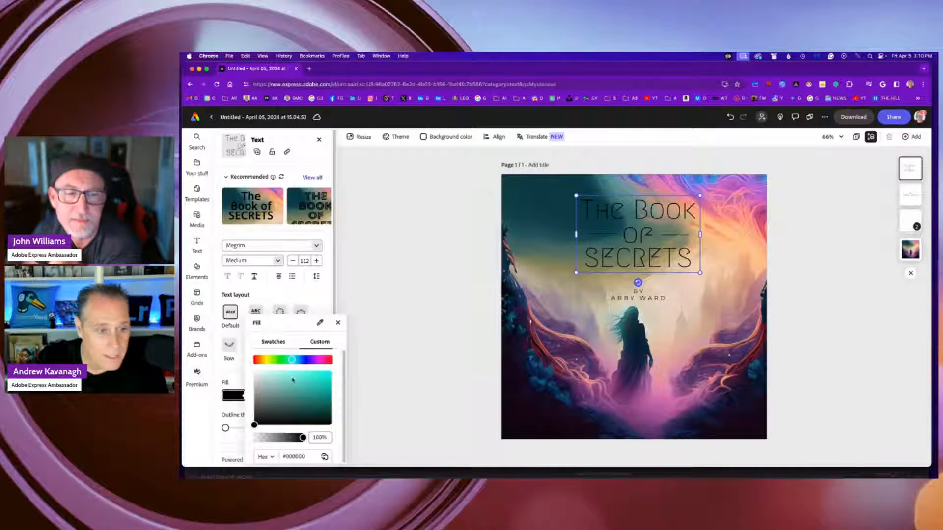
pyautogui.click(326, 376)
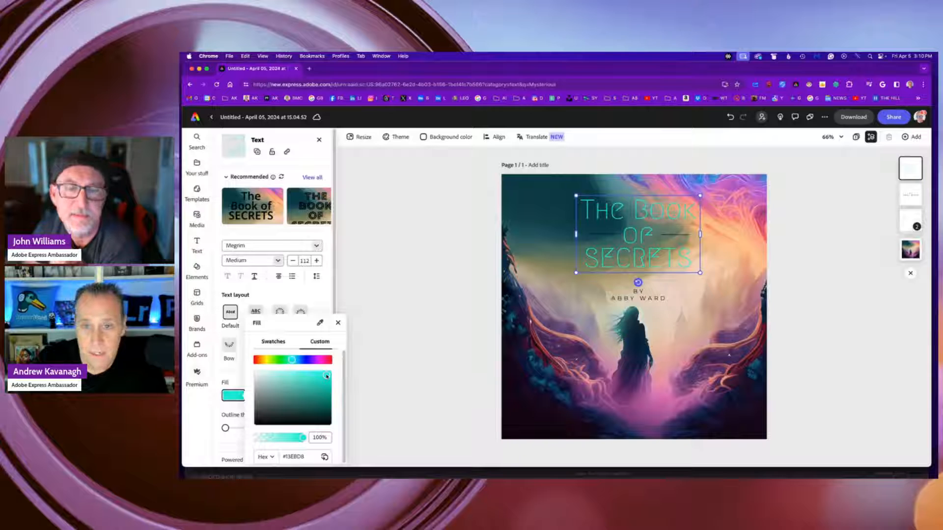
pyautogui.click(391, 328)
pyautogui.click(433, 298)
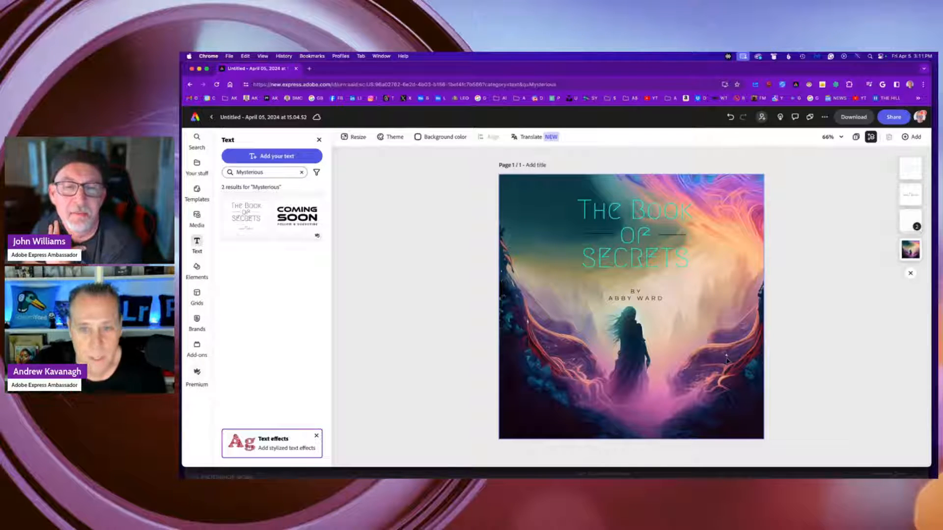
# Move the author byline slightly up, closer to the book title
pyautogui.click(649, 300)
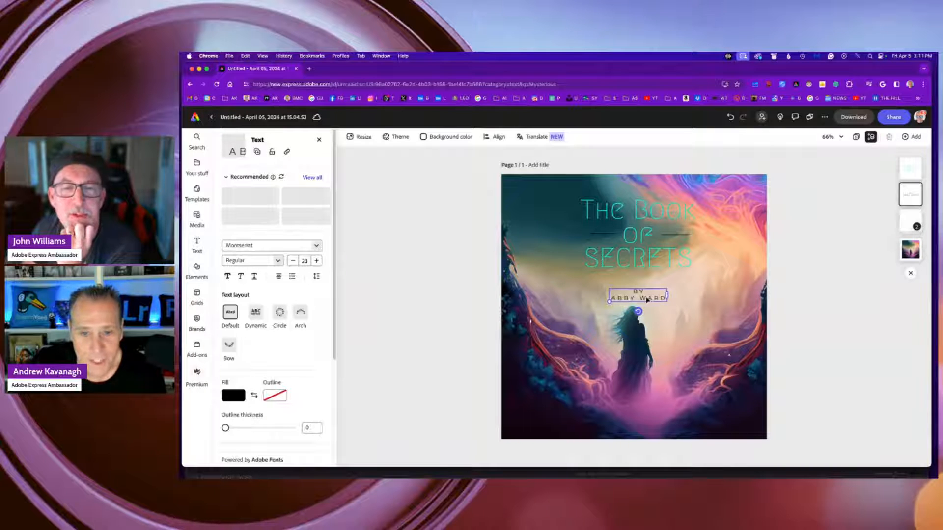
pyautogui.press('Escape')
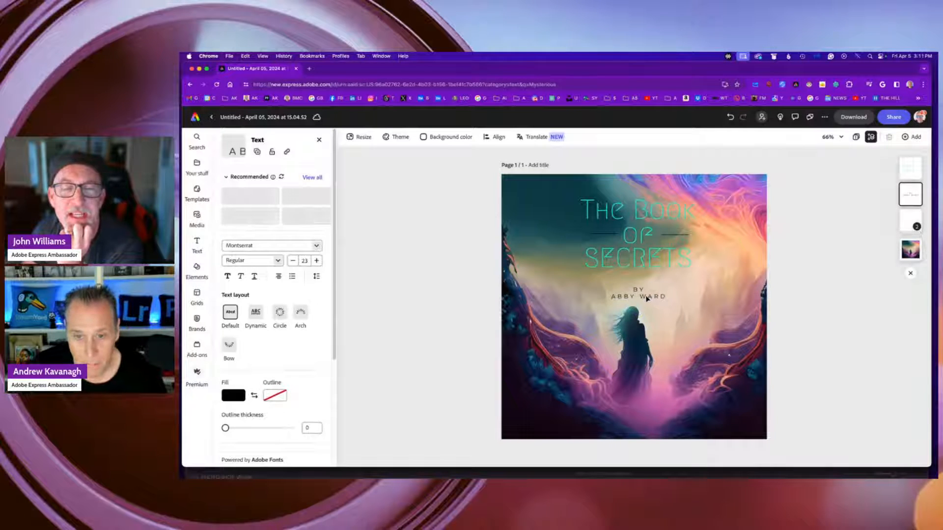
pyautogui.moveTo(647, 298); pyautogui.dragTo(647, 293)
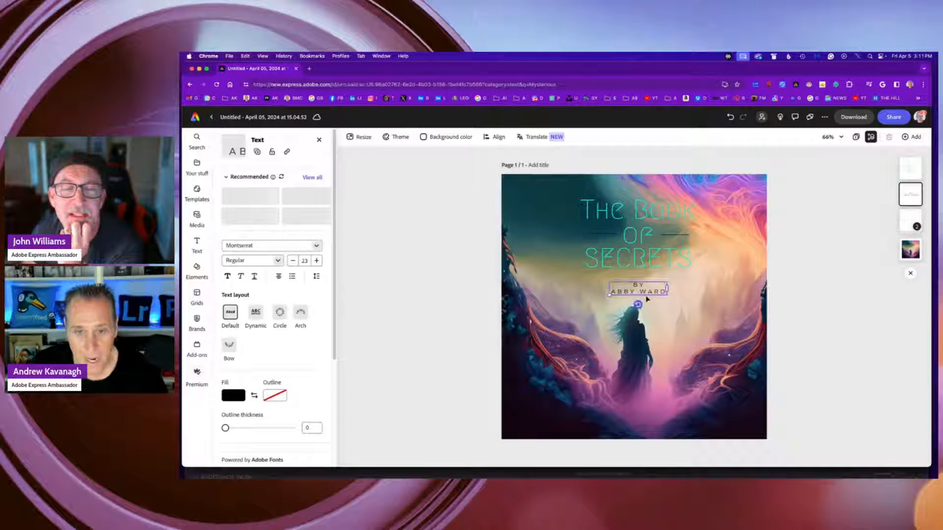
# Fill the author byline with the custom purple colour #871AD6 and deselect it
pyautogui.click(240, 398)
pyautogui.click(313, 350)
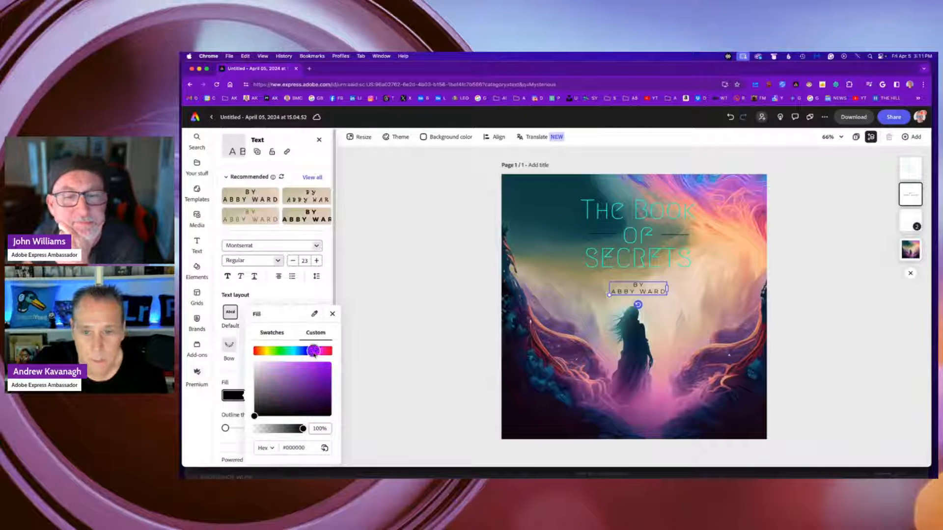
pyautogui.click(323, 372)
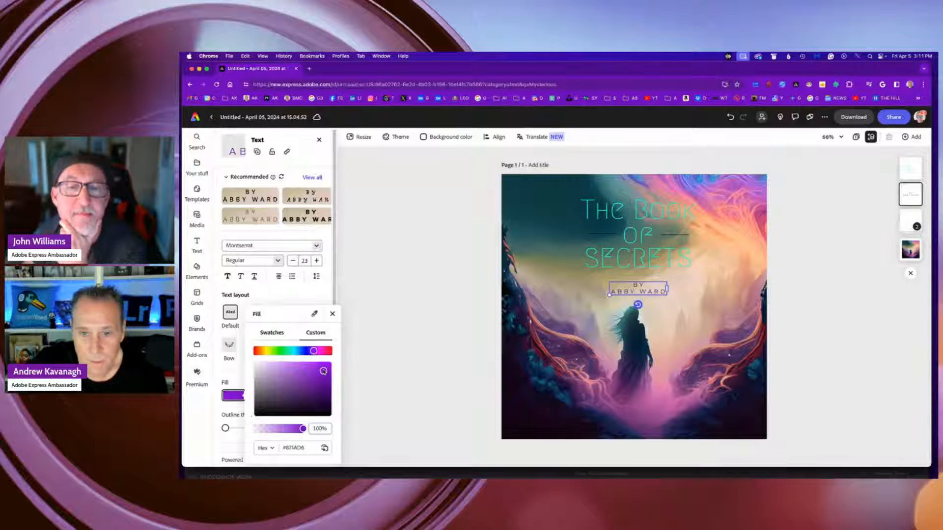
pyautogui.click(411, 320)
pyautogui.click(413, 320)
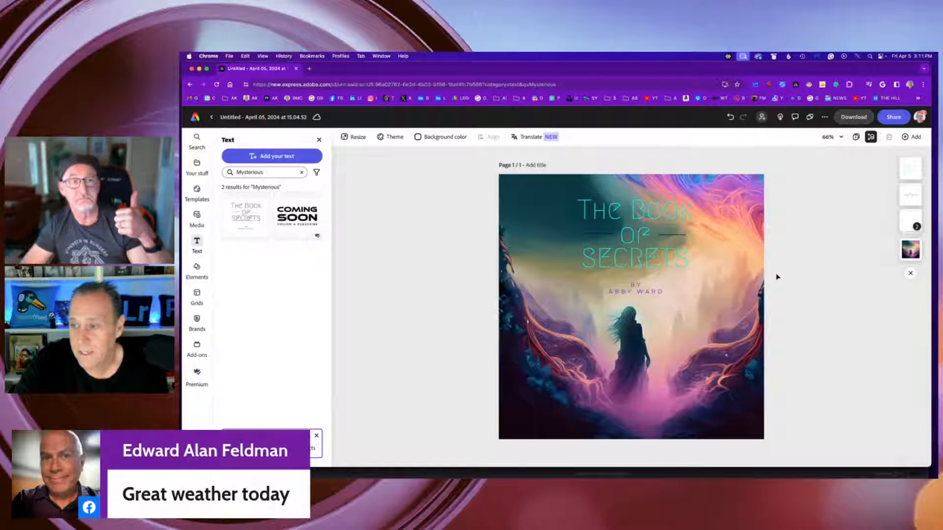
# Open the resize options and examine the custom size units and the preset formats for the cover
pyautogui.click(354, 138)
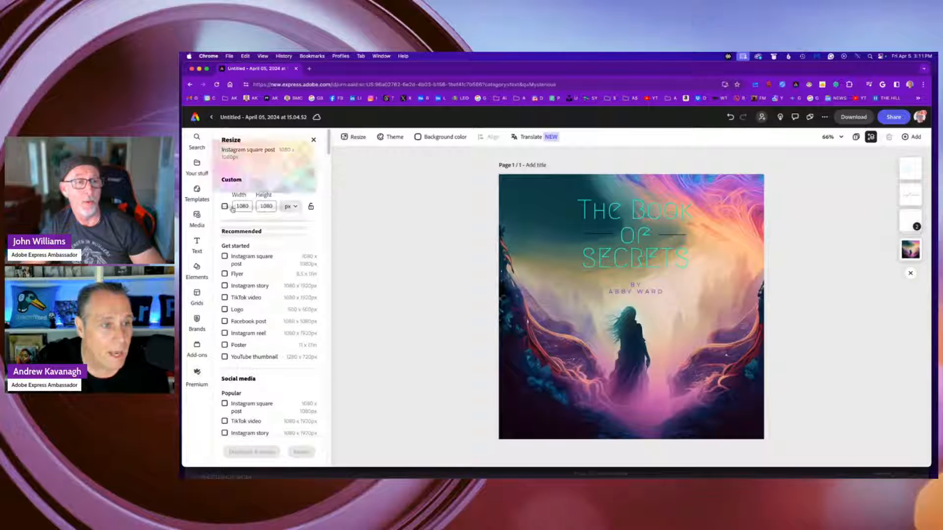
pyautogui.click(290, 208)
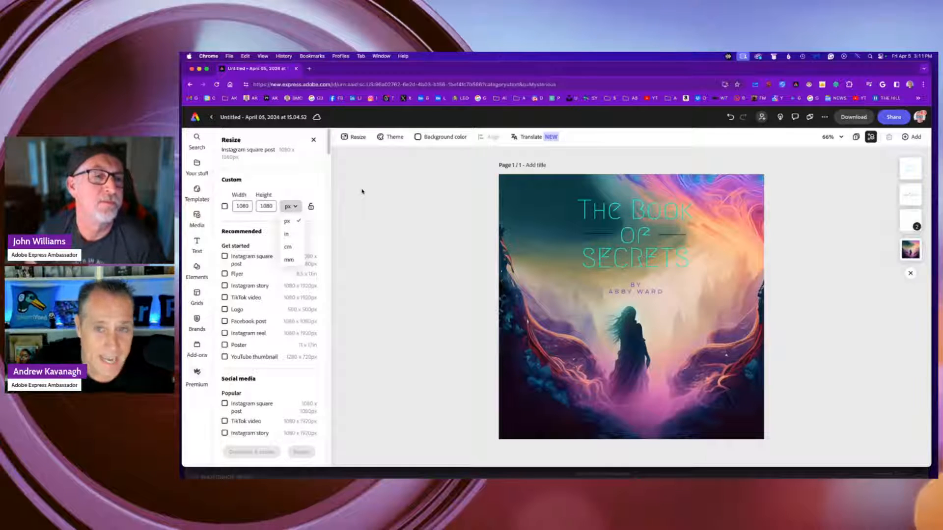
pyautogui.click(366, 210)
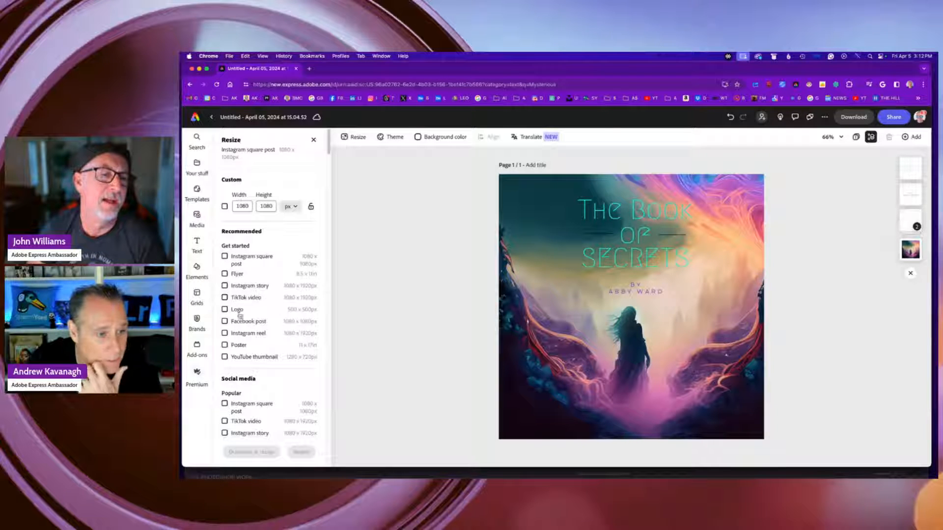
pyautogui.scroll(-2, 282, 338)
pyautogui.scroll(-6, 281, 338)
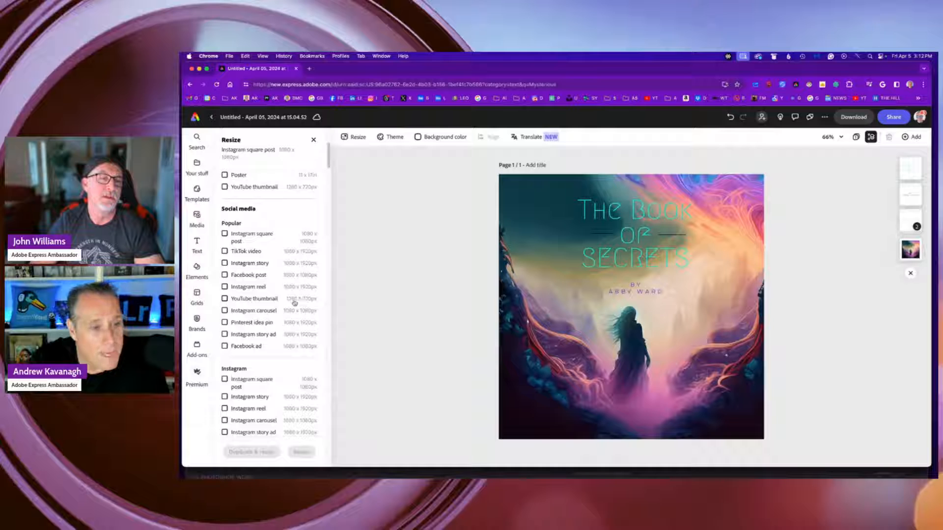
pyautogui.scroll(-2, 255, 352)
pyautogui.scroll(6, 253, 347)
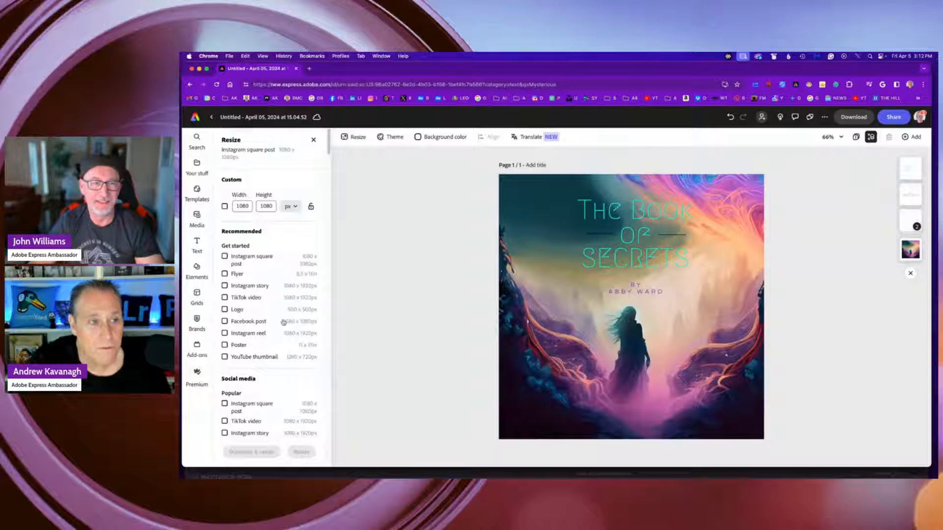
# Duplicate and resize the cover into the Flyer and YouTube thumbnail formats
pyautogui.click(224, 274)
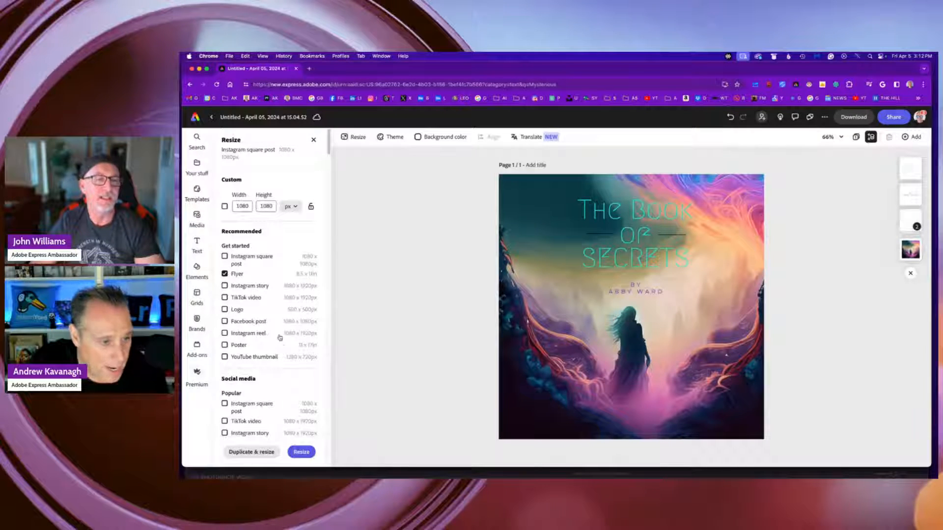
pyautogui.scroll(-1, 282, 346)
pyautogui.click(225, 345)
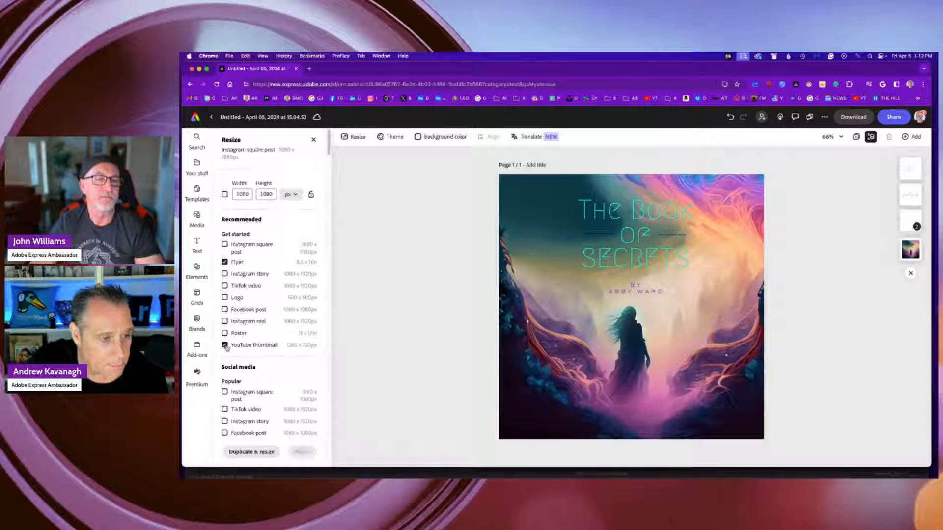
pyautogui.scroll(-5, 313, 368)
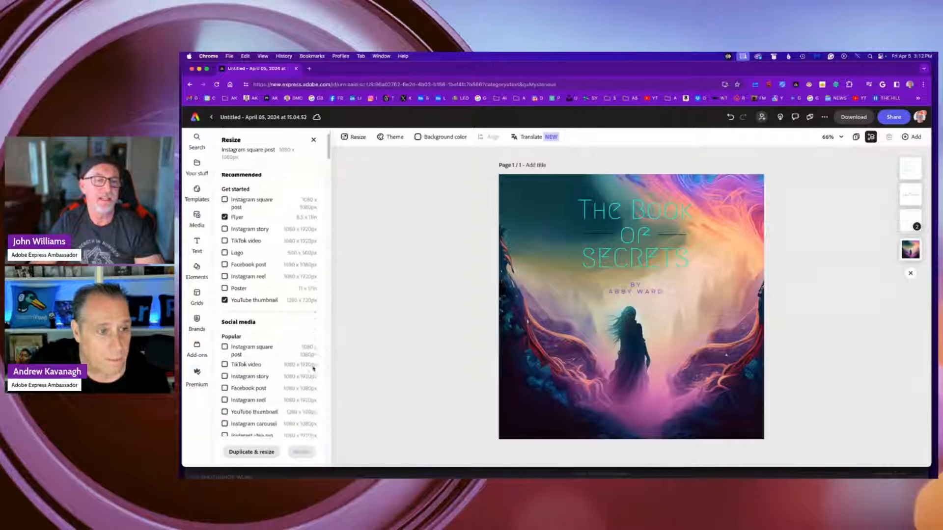
pyautogui.scroll(6, 311, 370)
pyautogui.click(224, 357)
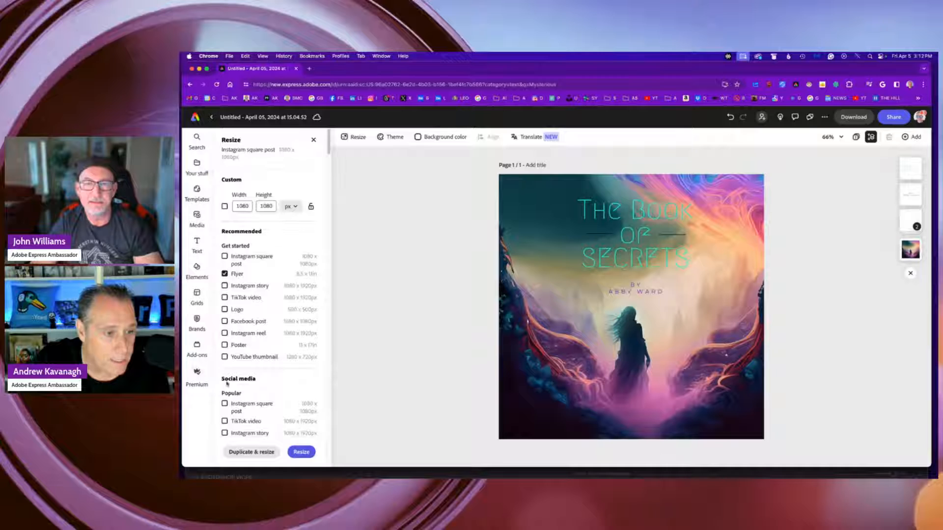
pyautogui.click(225, 356)
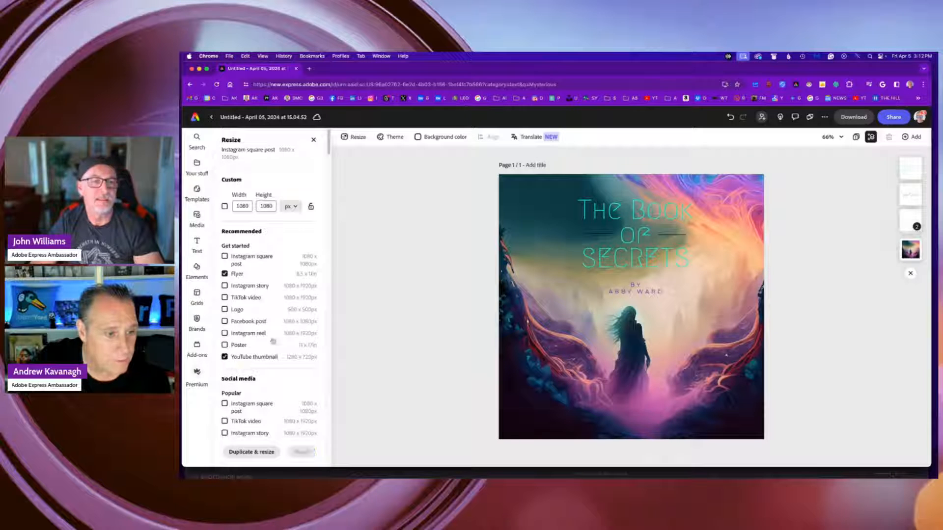
pyautogui.click(261, 452)
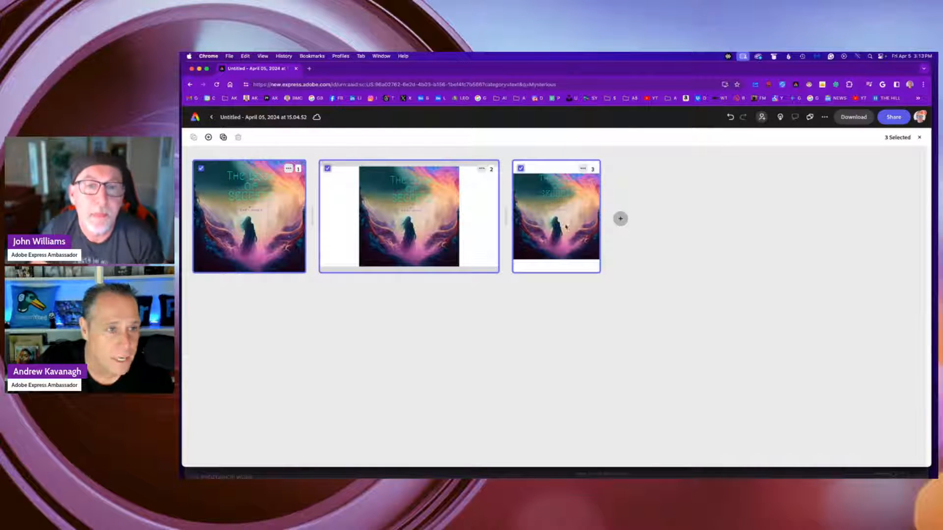
# Deselect the two resized copies, open the square cover and review the YouTube thumbnail and flyer pages
pyautogui.click(328, 168)
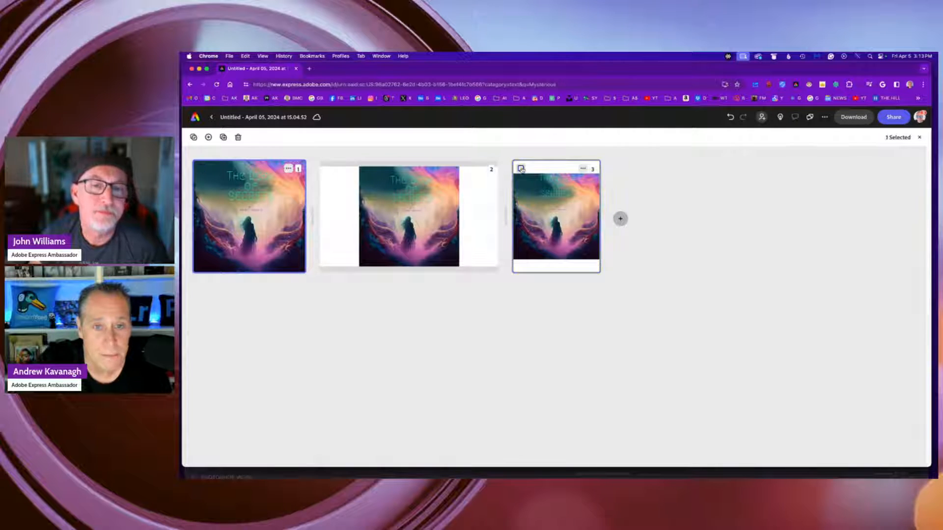
pyautogui.click(522, 169)
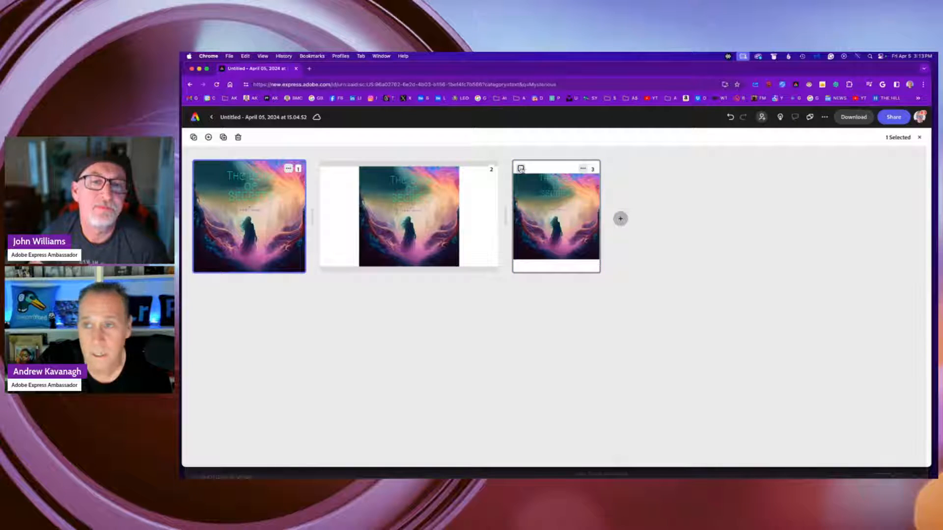
pyautogui.doubleClick(243, 196)
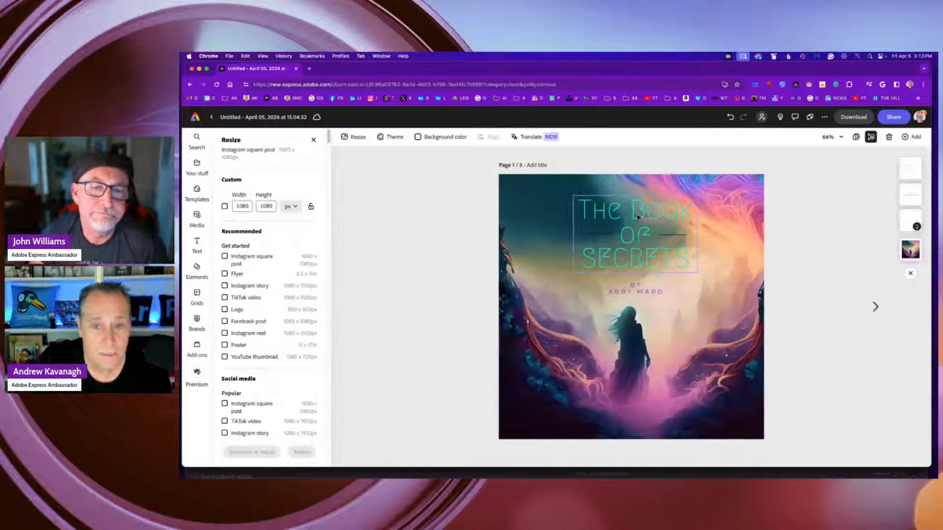
pyautogui.click(875, 307)
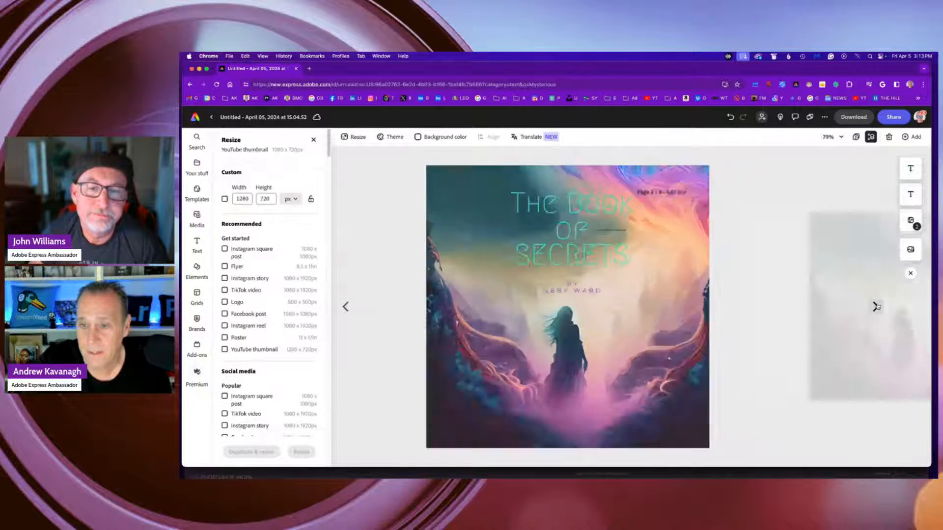
pyautogui.click(875, 307)
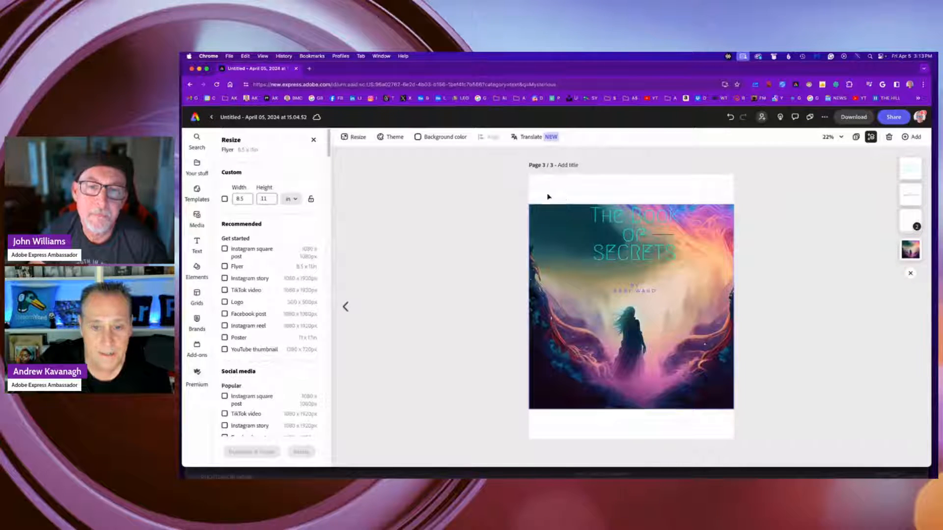
pyautogui.click(345, 307)
pyautogui.click(346, 307)
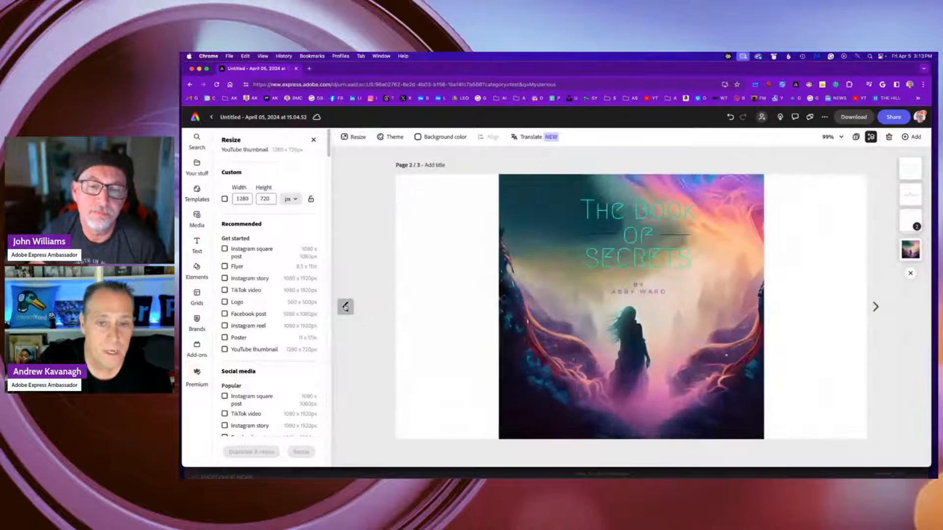
# Rename the document as "The Book of Secrets"
pyautogui.click(272, 118)
pyautogui.write('The Book of Secre')
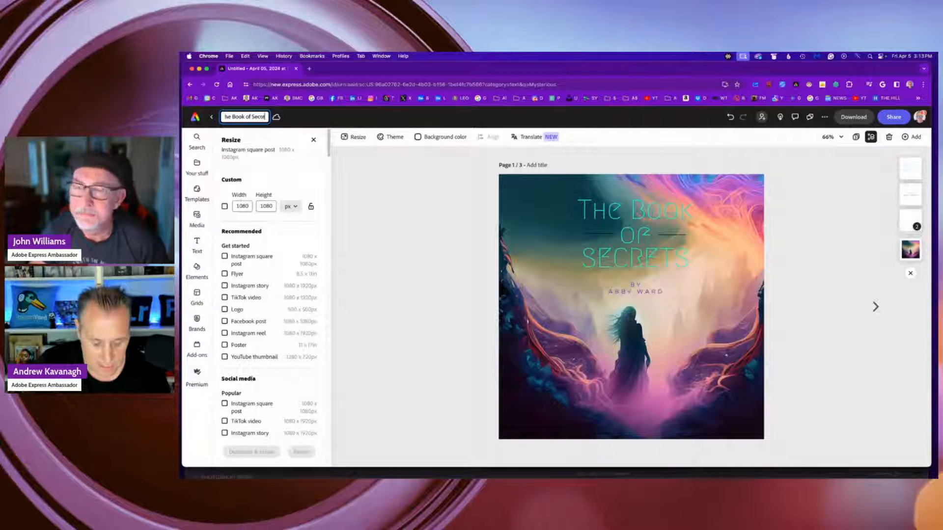
pyautogui.write('ts')
pyautogui.press('Return')
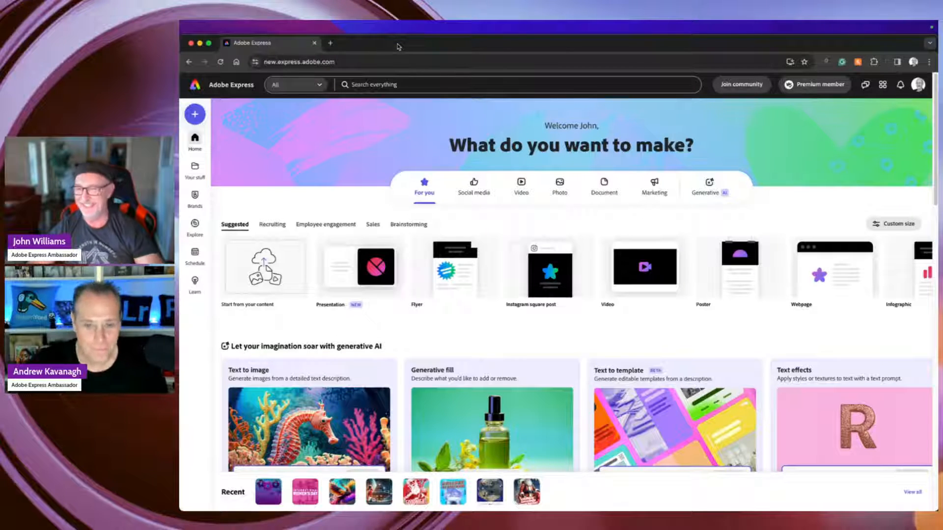
# Create a new blank Instagram square post from the suggested sizes
pyautogui.click(195, 115)
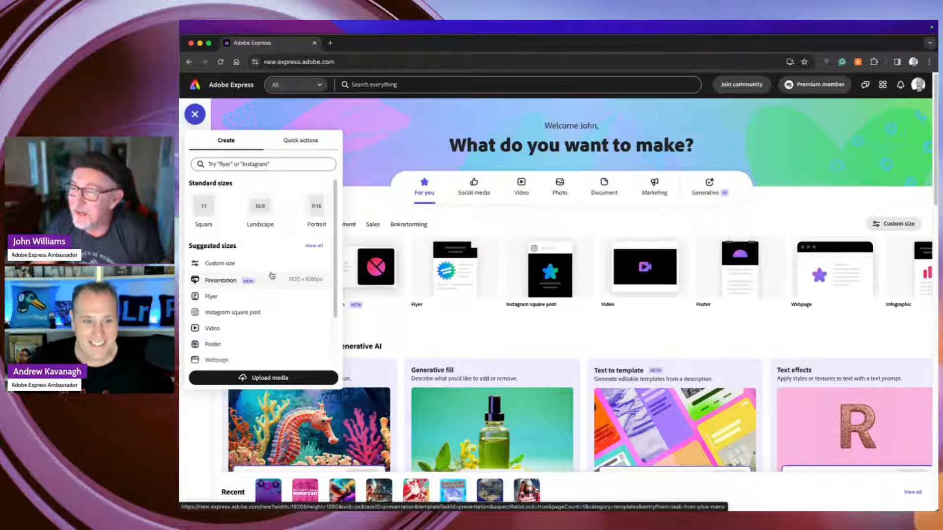
pyautogui.scroll(-3, 271, 277)
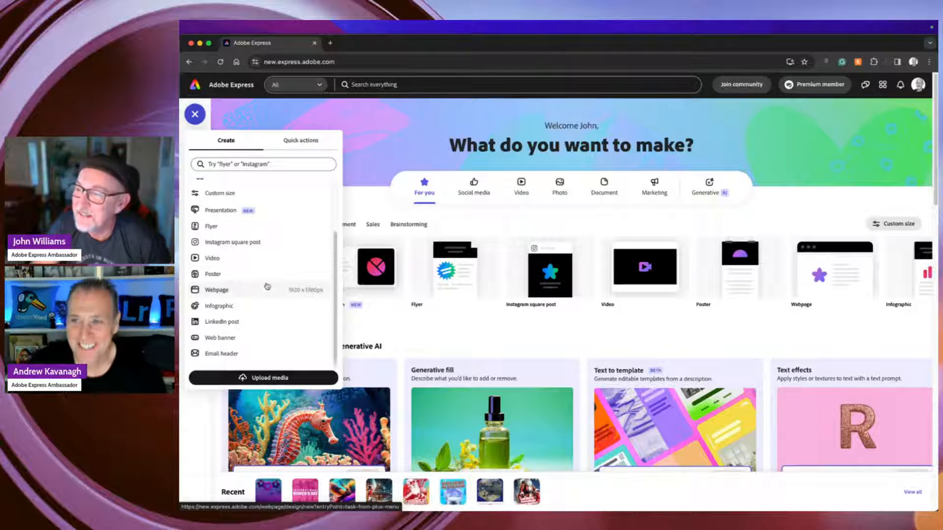
pyautogui.click(221, 245)
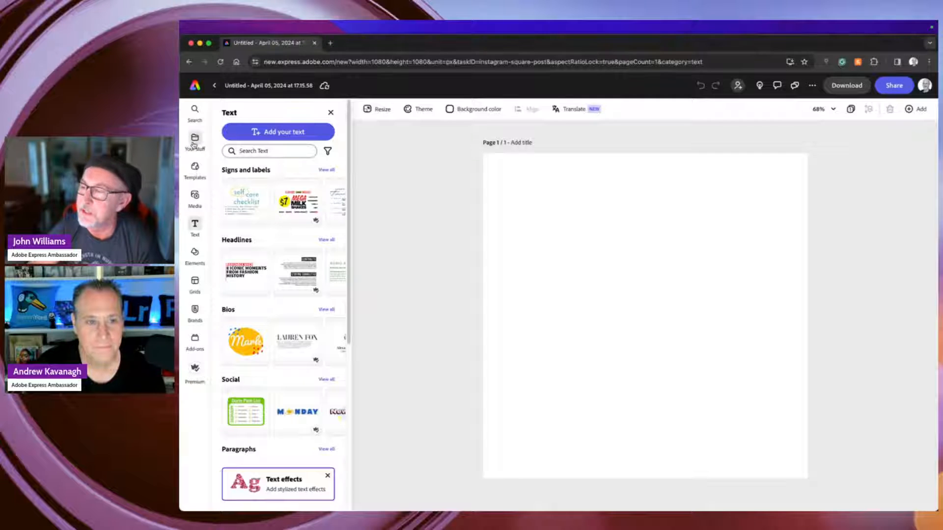
# Look through the saved files and the Instagram square post templates, dismissing the Brands notice
pyautogui.click(193, 144)
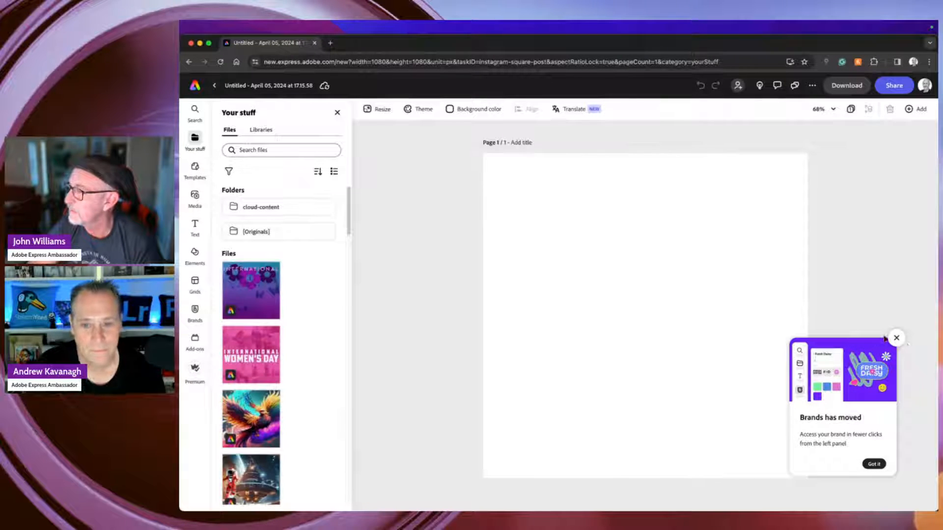
pyautogui.click(896, 338)
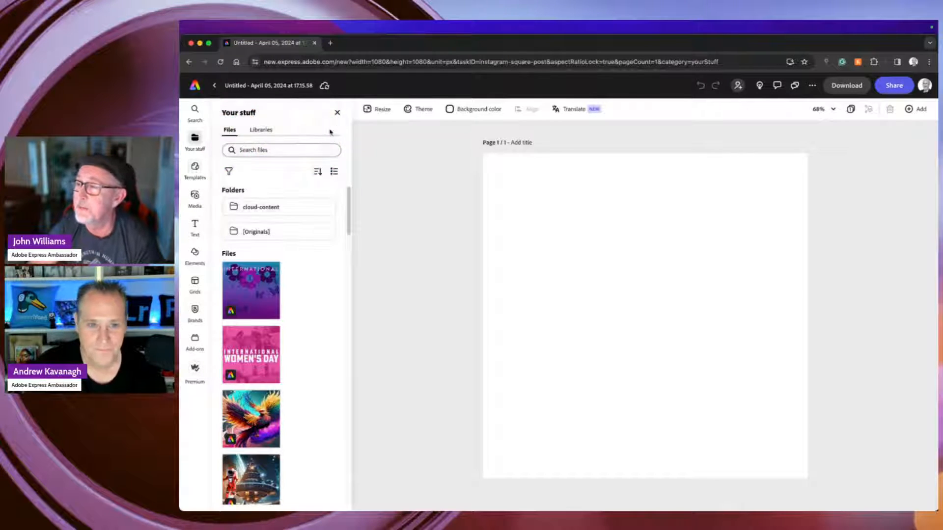
pyautogui.click(195, 177)
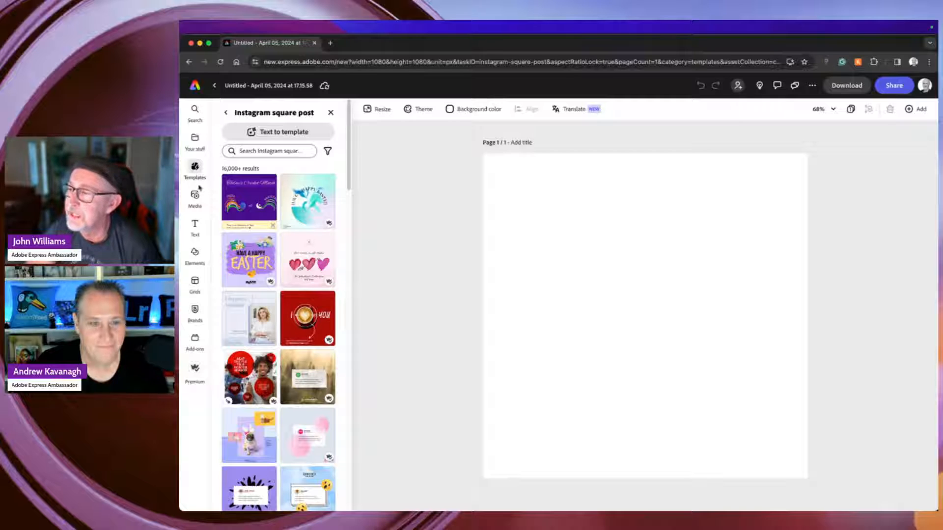
pyautogui.moveTo(348, 185)
pyautogui.mouseDown()
pyautogui.moveTo(343, 258)
pyautogui.moveTo(349, 197)
pyautogui.mouseUp()
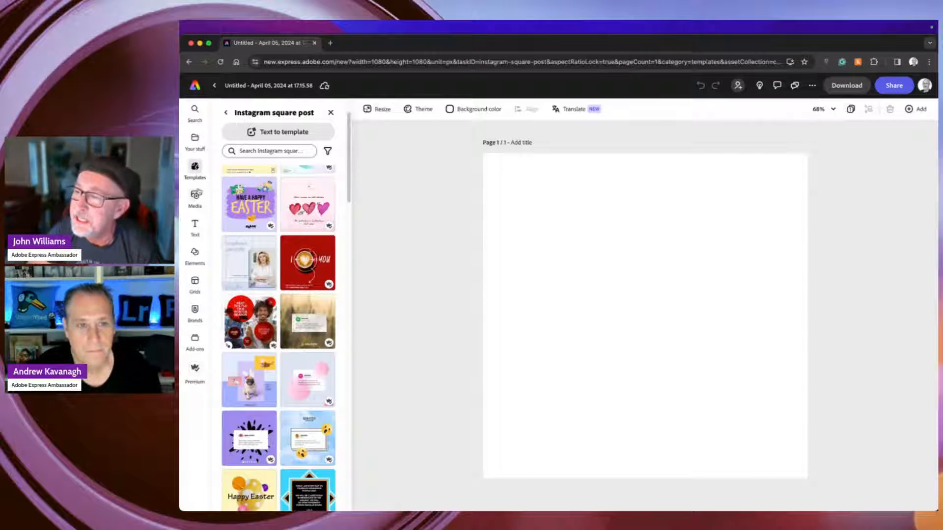
# Add a Square (1:1) text-to-image placeholder and enlarge it to fill the whole page
pyautogui.click(194, 194)
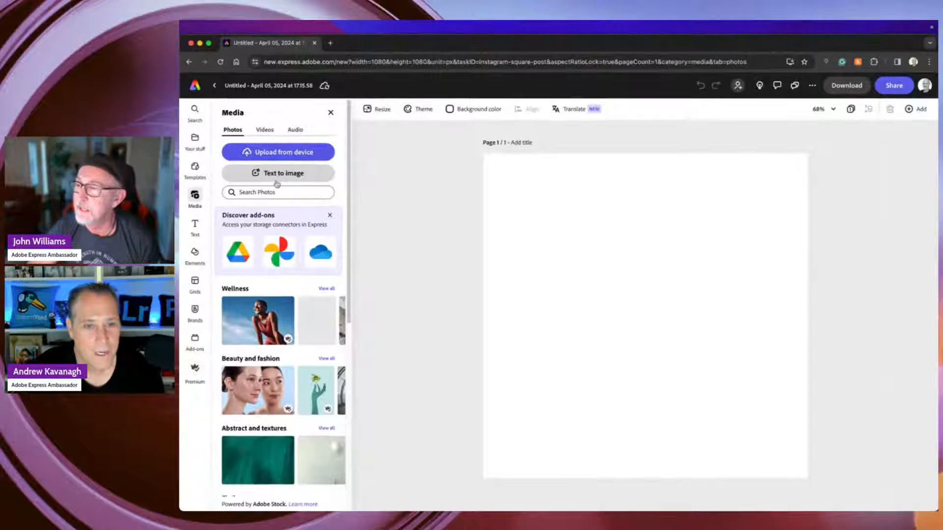
pyautogui.click(276, 183)
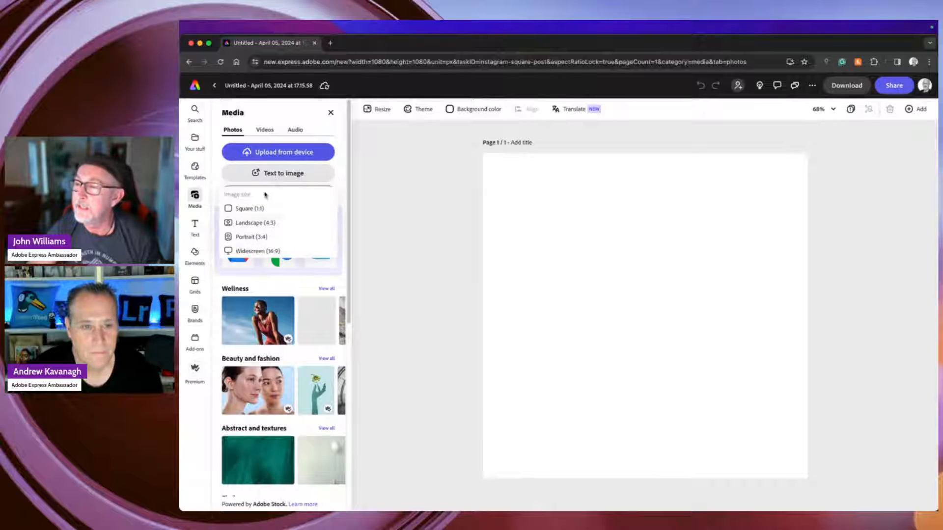
pyautogui.click(243, 211)
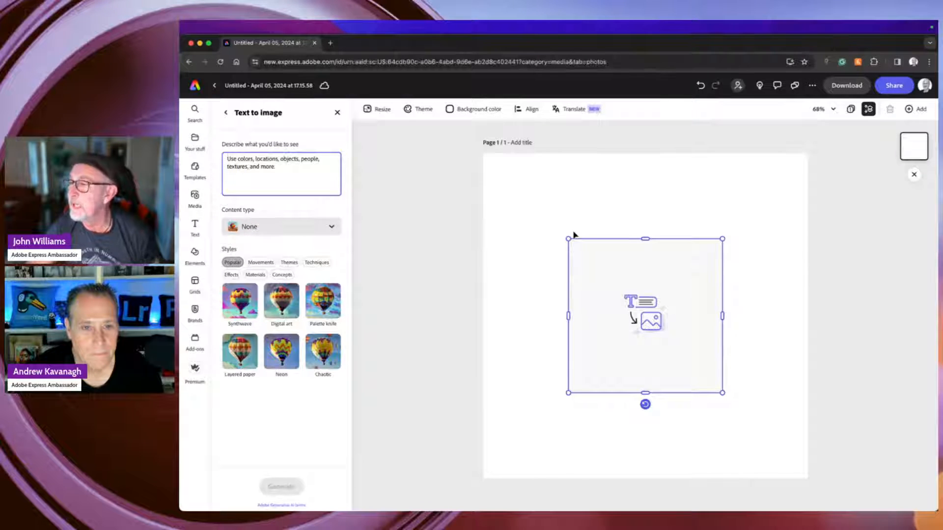
pyautogui.moveTo(569, 241); pyautogui.dragTo(473, 158)
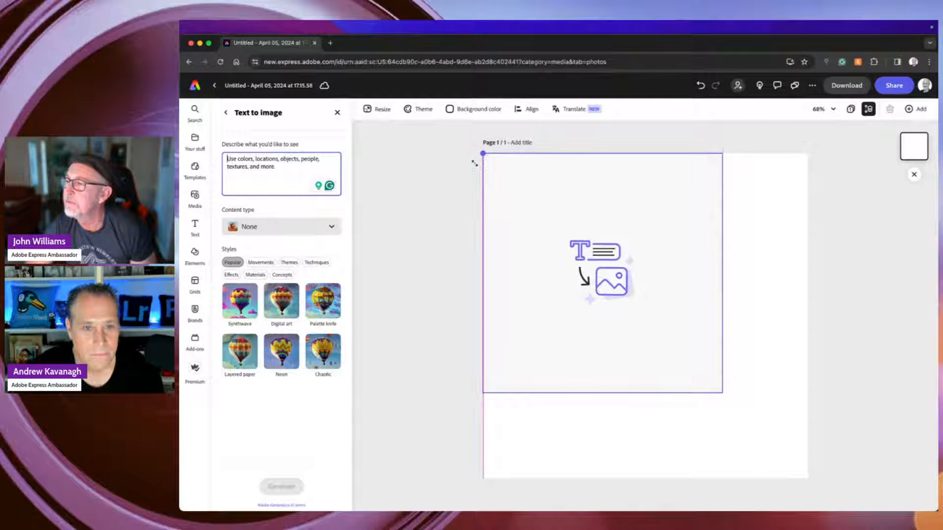
pyautogui.moveTo(727, 401); pyautogui.dragTo(805, 481)
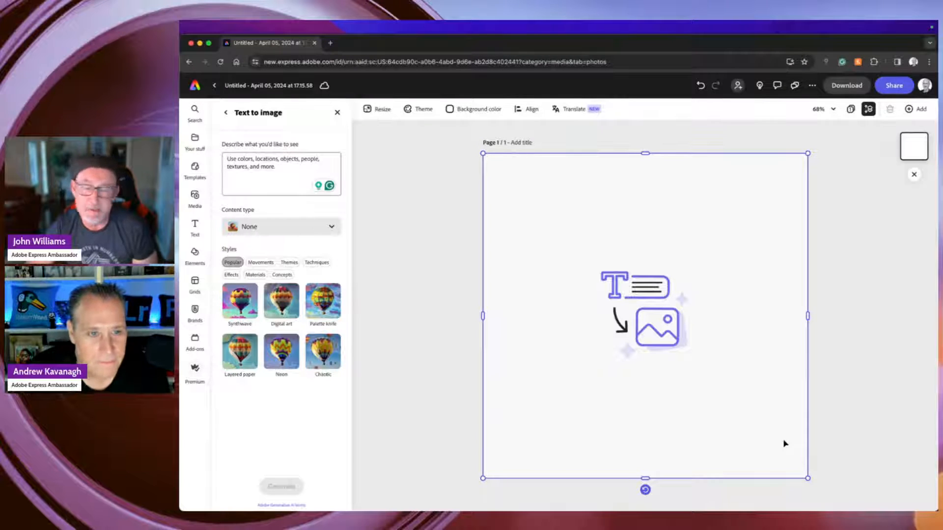
pyautogui.click(284, 174)
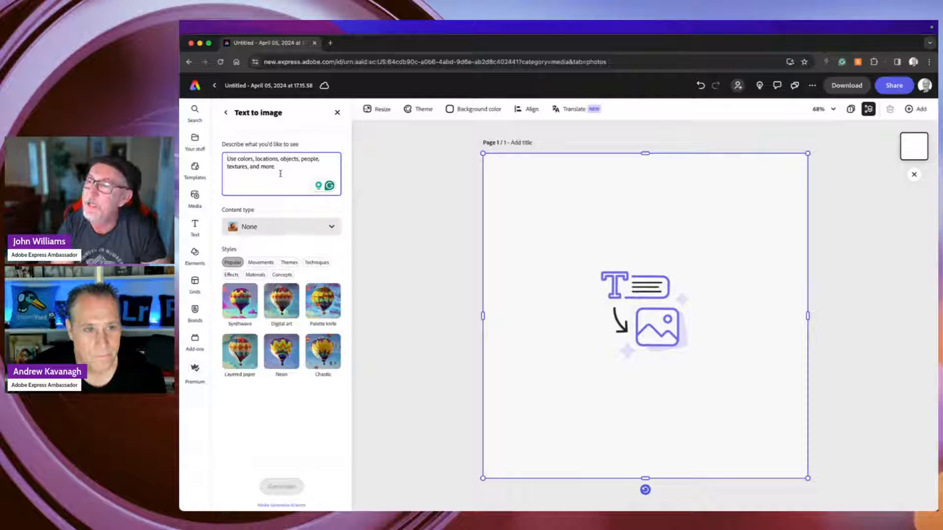
pyautogui.write('pers')
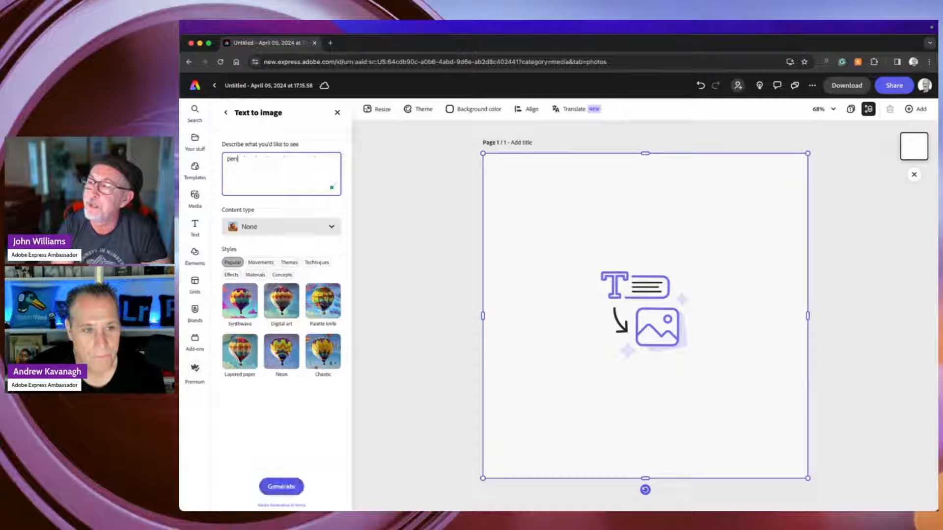
pyautogui.write('on doing ar')
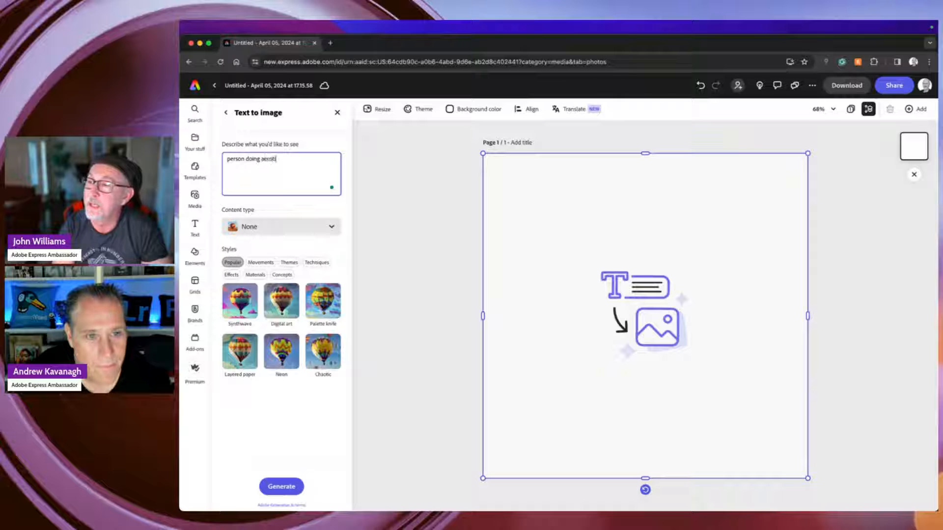
pyautogui.write('robics')
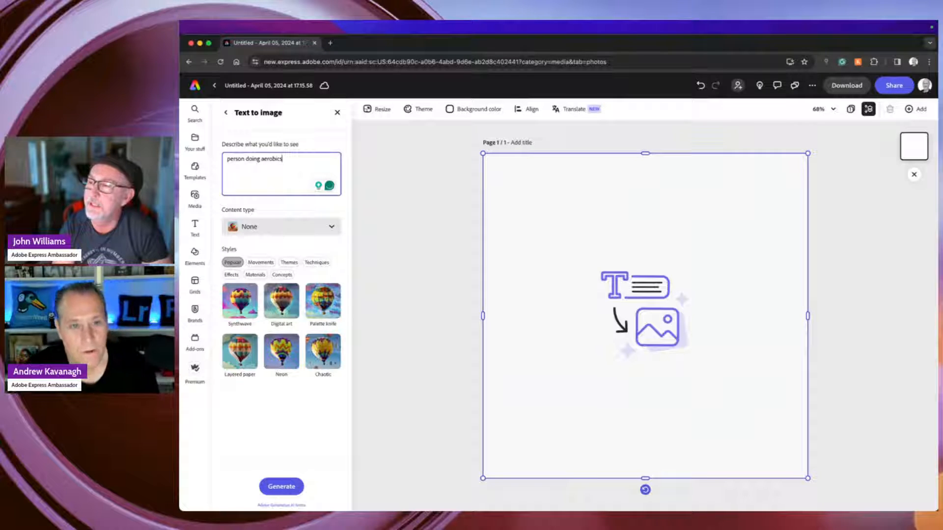
pyautogui.moveTo(284, 158); pyautogui.dragTo(224, 160)
pyautogui.write('an a')
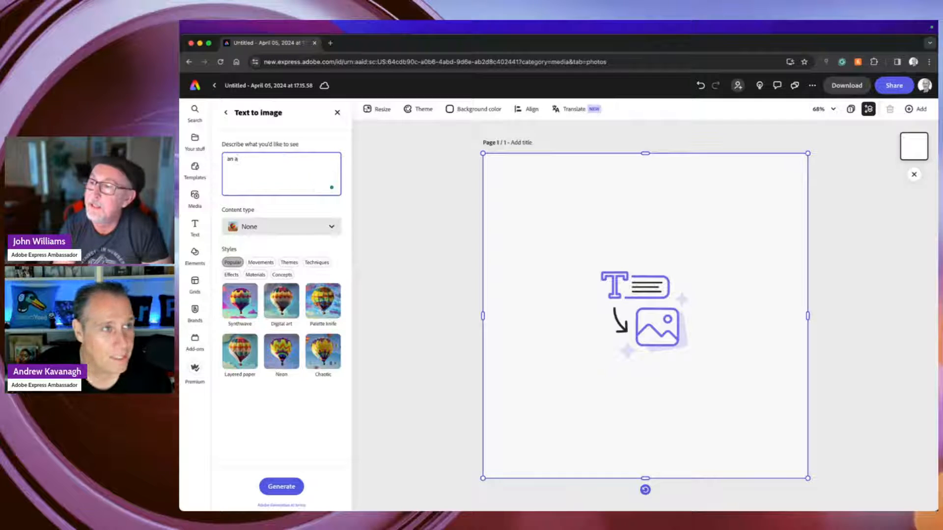
pyautogui.write('erobi')
pyautogui.press('BackSpace')
pyautogui.press('BackSpace')
pyautogui.press('BackSpace')
pyautogui.press('BackSpace')
pyautogui.press('BackSpace')
pyautogui.press('BackSpace')
pyautogui.press('BackSpace')
pyautogui.press('BackSpace')
pyautogui.press('BackSpace')
# Enter the image prompt "photo of a person doing yoga on the beach"
pyautogui.write('yo')
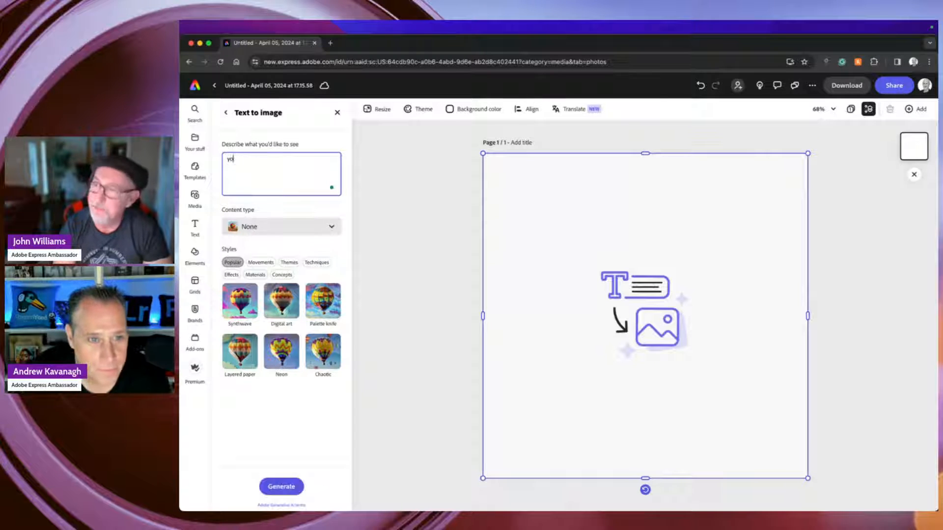
pyautogui.write('ga on the beach')
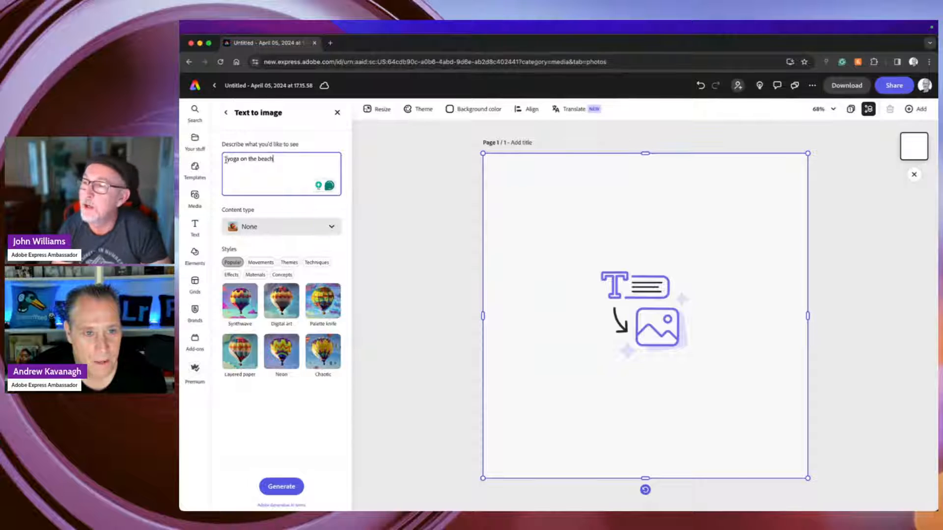
pyautogui.click(227, 159)
pyautogui.write('person doing')
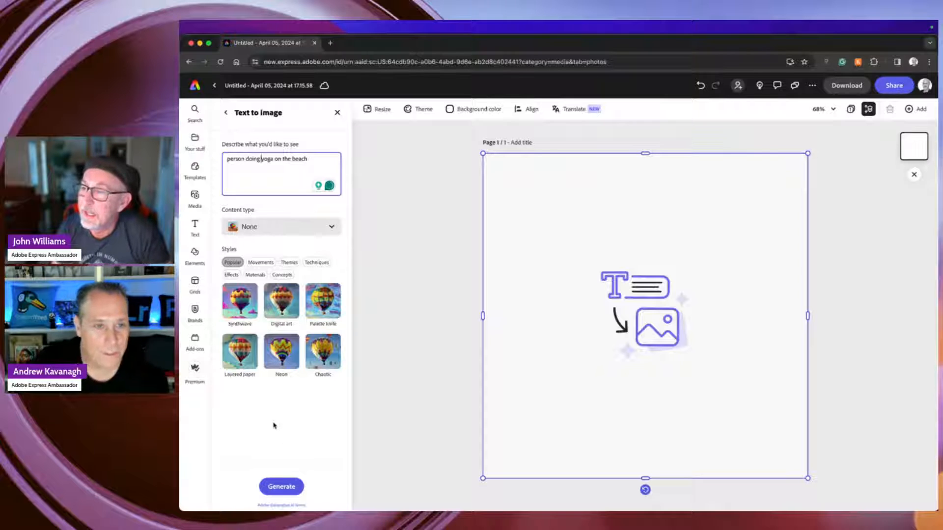
pyautogui.click(225, 159)
pyautogui.write('photo')
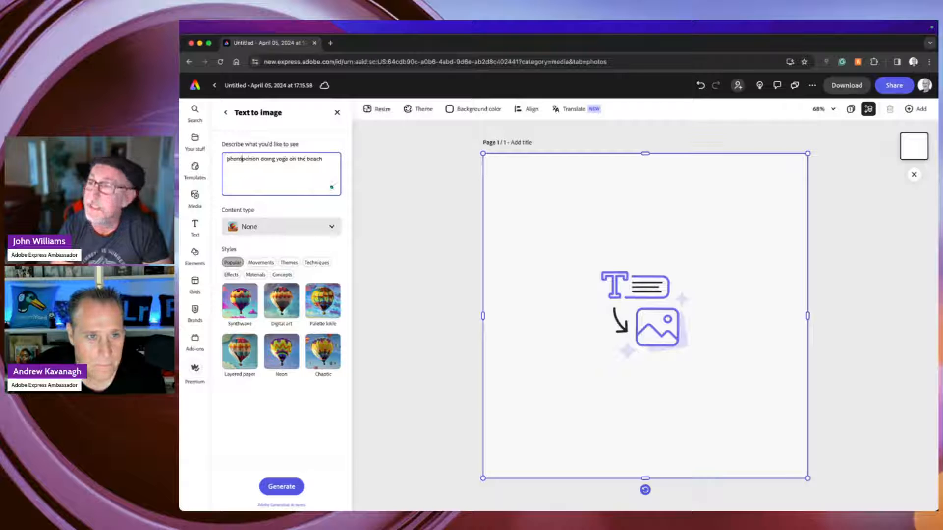
pyautogui.write(' of a')
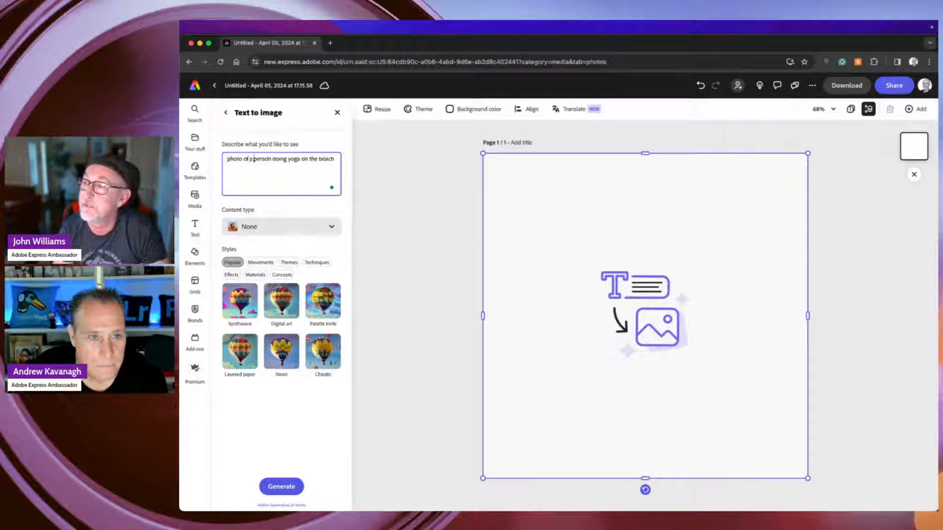
# Set the content type to Photo and generate the yoga images
pyautogui.click(257, 231)
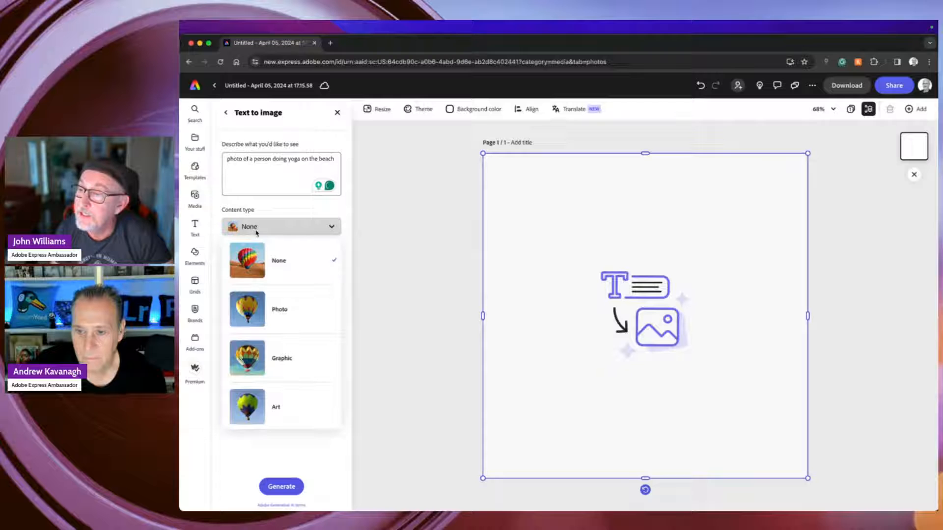
pyautogui.click(273, 305)
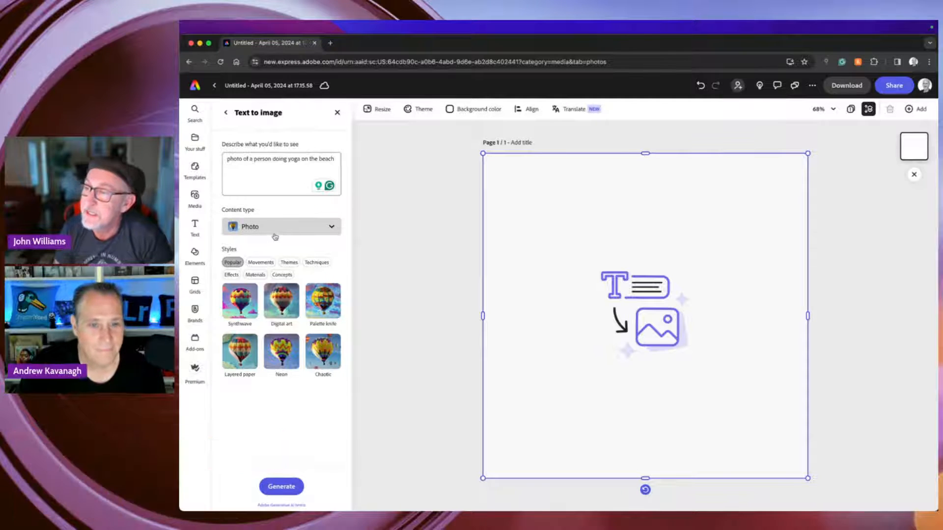
pyautogui.click(276, 485)
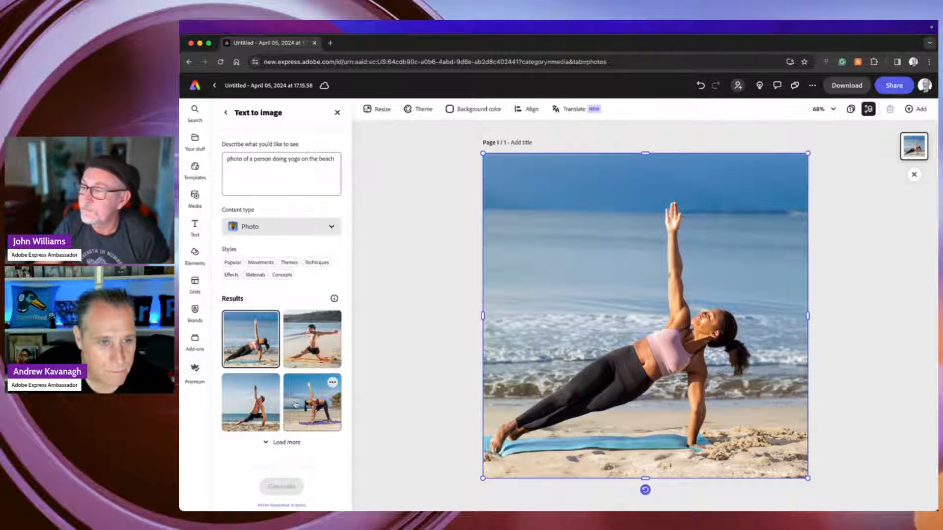
# Compare the four generated yoga images on the page, returning to the woman in a side plank
pyautogui.click(312, 414)
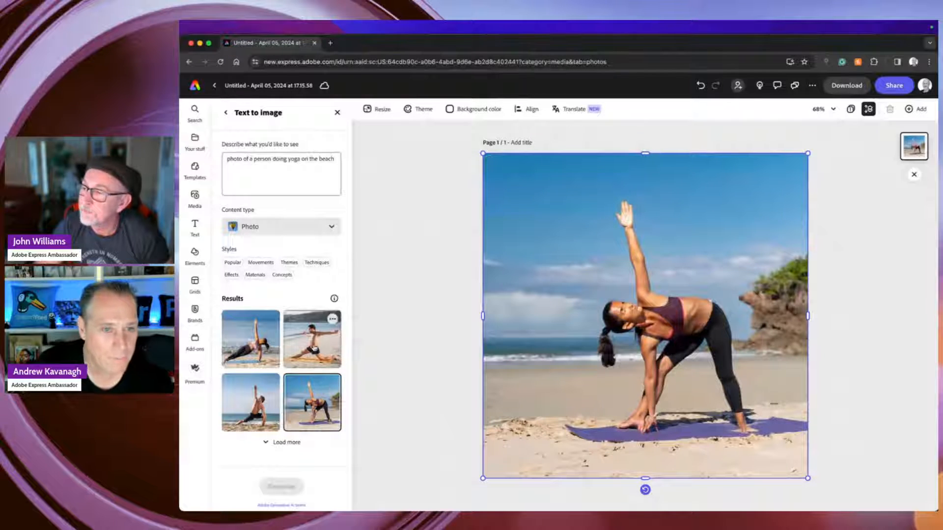
pyautogui.click(315, 349)
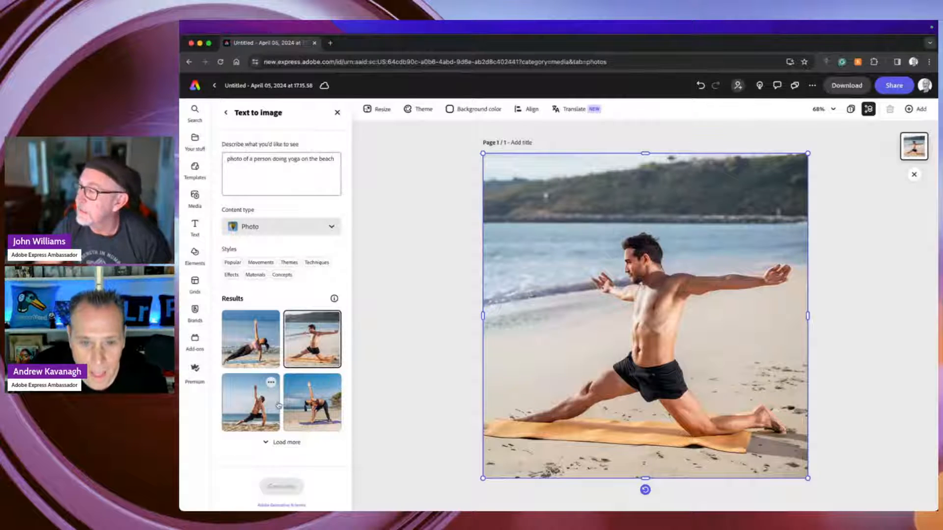
pyautogui.click(272, 406)
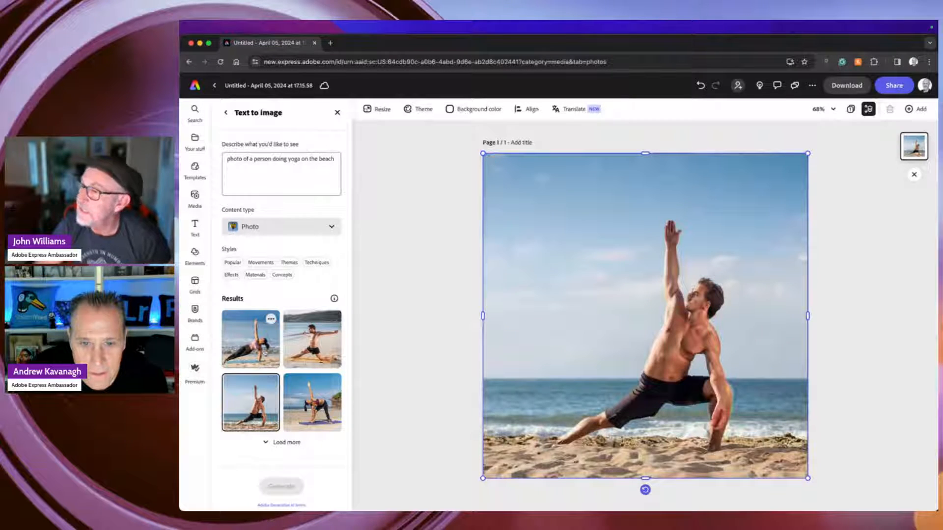
pyautogui.click(264, 335)
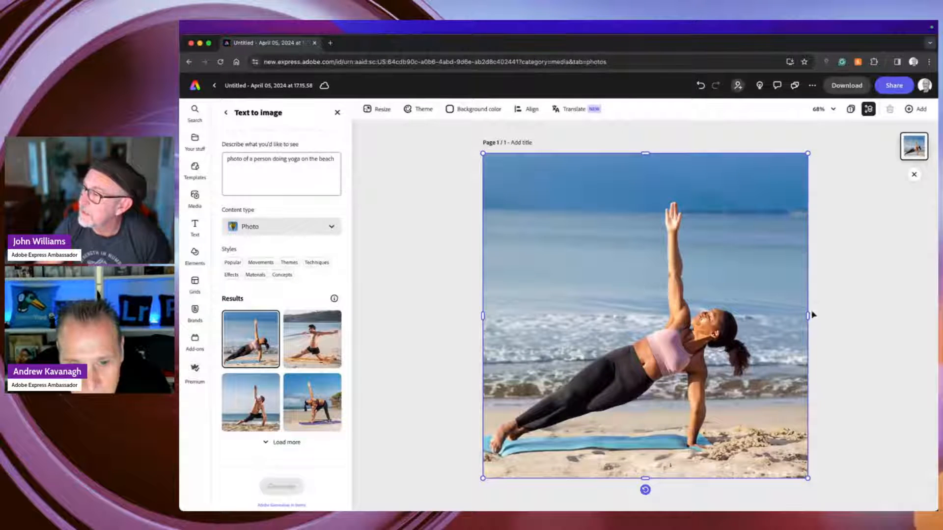
pyautogui.moveTo(808, 316); pyautogui.dragTo(889, 310)
pyautogui.moveTo(482, 153); pyautogui.dragTo(394, 153)
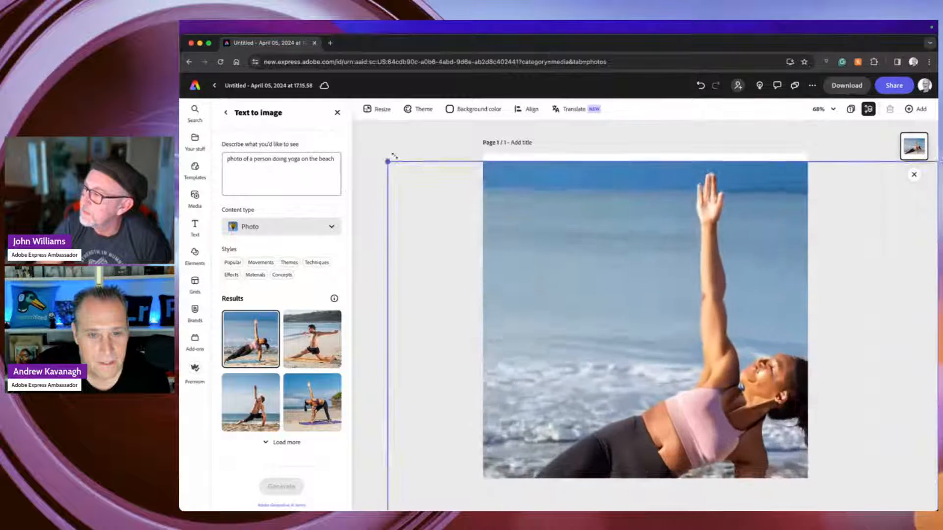
pyautogui.moveTo(664, 223); pyautogui.dragTo(595, 240)
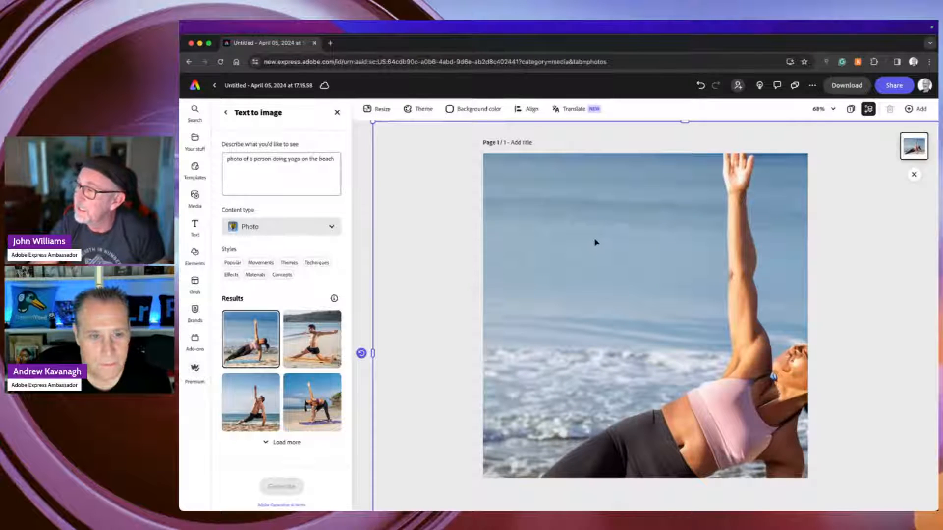
pyautogui.press('super+z')
pyautogui.press('super+z')
pyautogui.press('super+z')
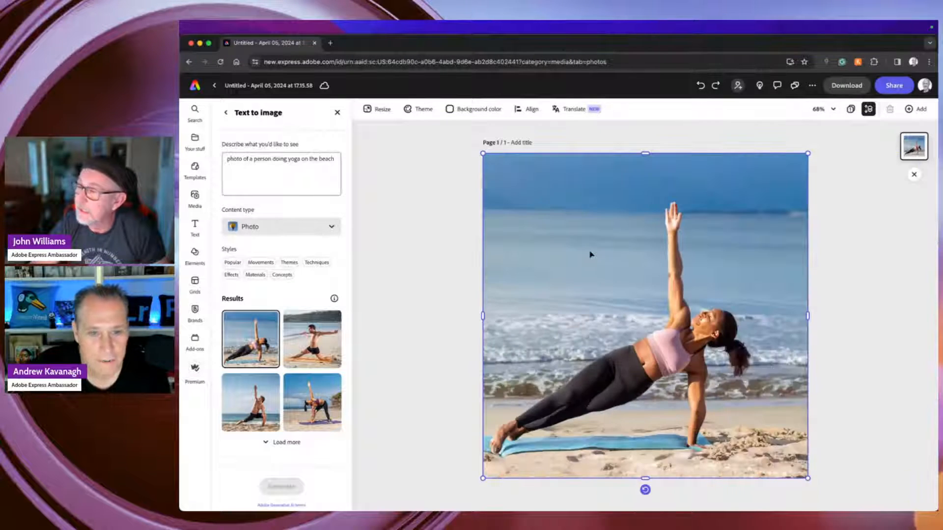
# Load more yoga results, compare them on the page and choose the man in a lunge with both arms outstretched
pyautogui.click(281, 444)
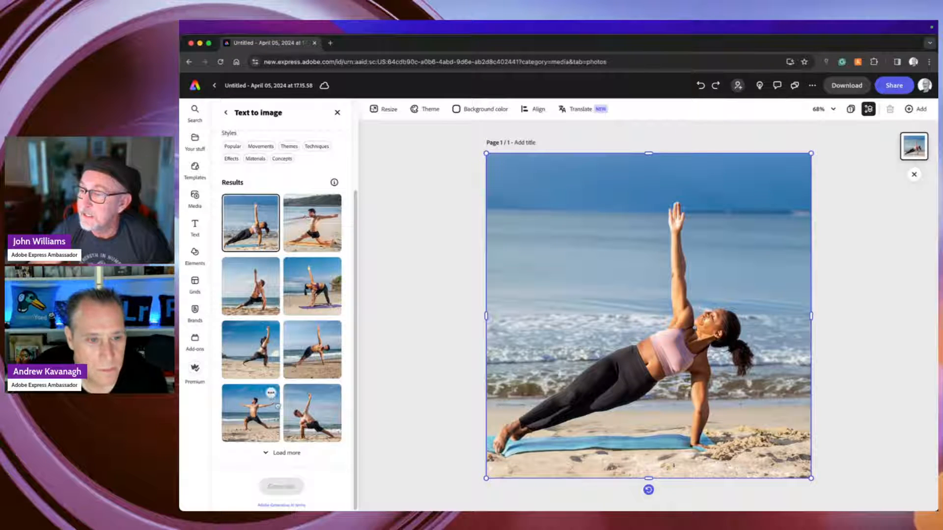
pyautogui.click(316, 361)
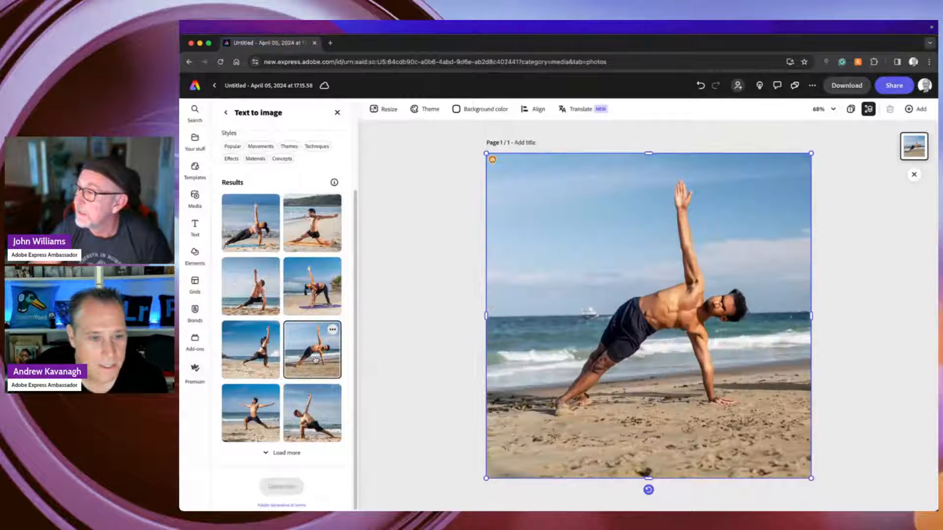
pyautogui.click(250, 349)
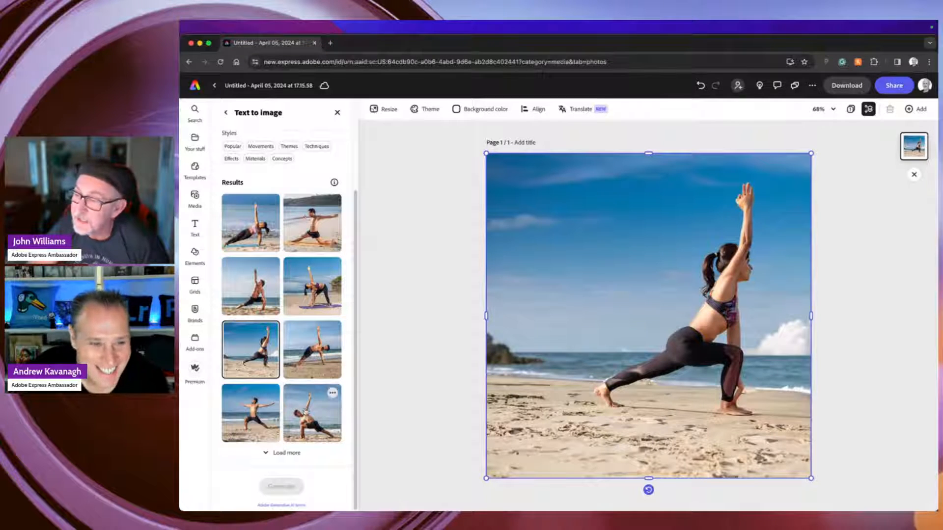
pyautogui.click(264, 418)
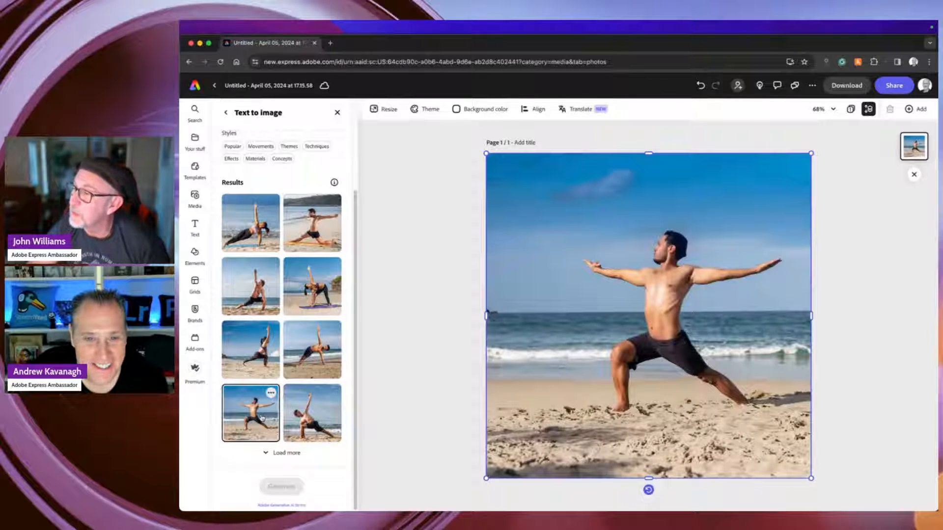
pyautogui.scroll(3, 261, 418)
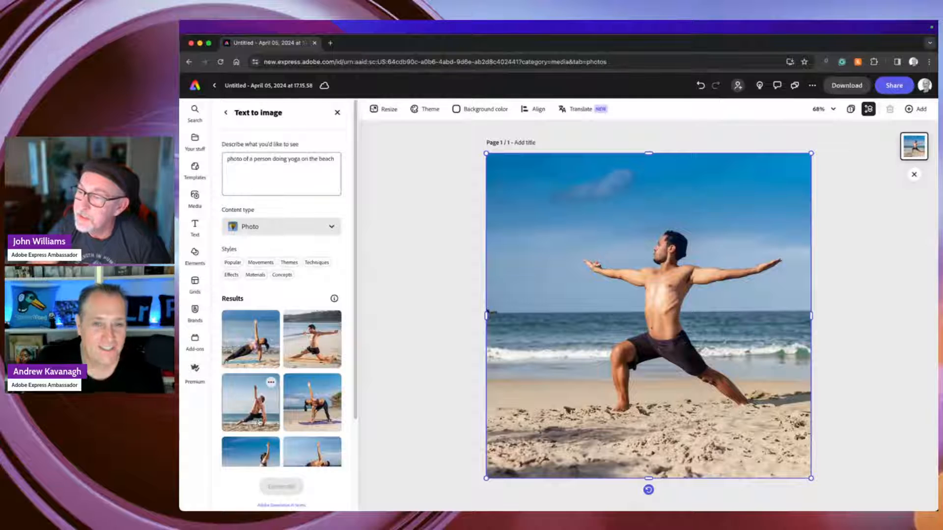
pyautogui.scroll(-3, 261, 422)
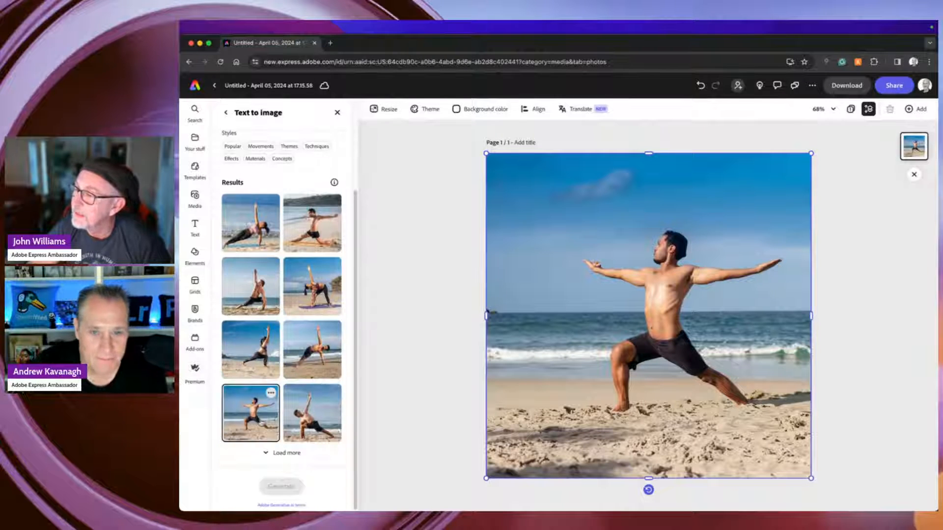
# Enlarge the yoga photo beyond the page edges, reposition it so the man is framed, and deselect it
pyautogui.moveTo(486, 479); pyautogui.dragTo(405, 508)
pyautogui.moveTo(618, 448); pyautogui.dragTo(622, 409)
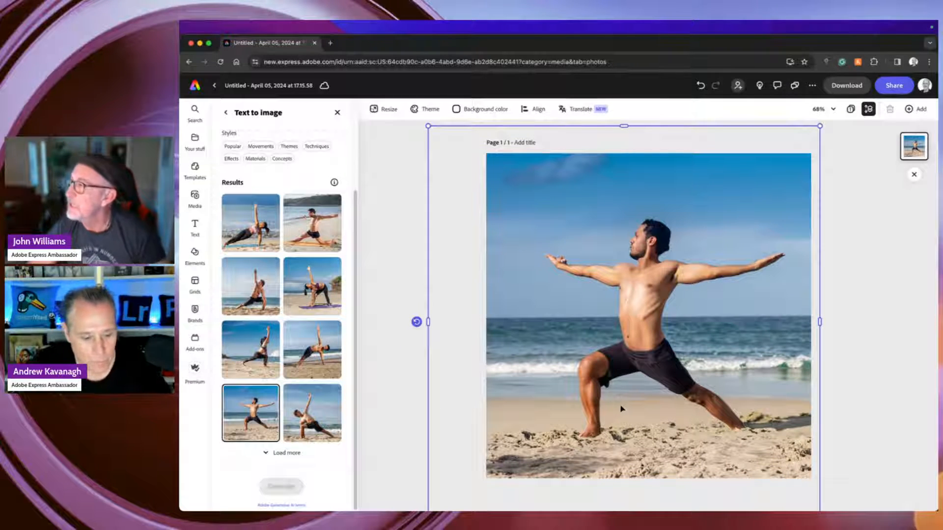
pyautogui.click(887, 313)
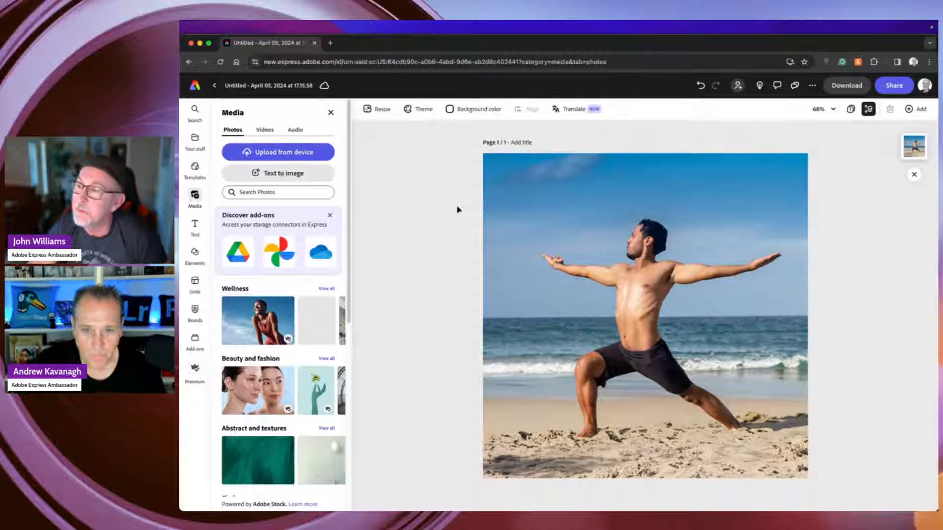
# Add a second Square (1:1) text-to-image placeholder above the yoga photo and enlarge it to cover the whole page
pyautogui.click(289, 178)
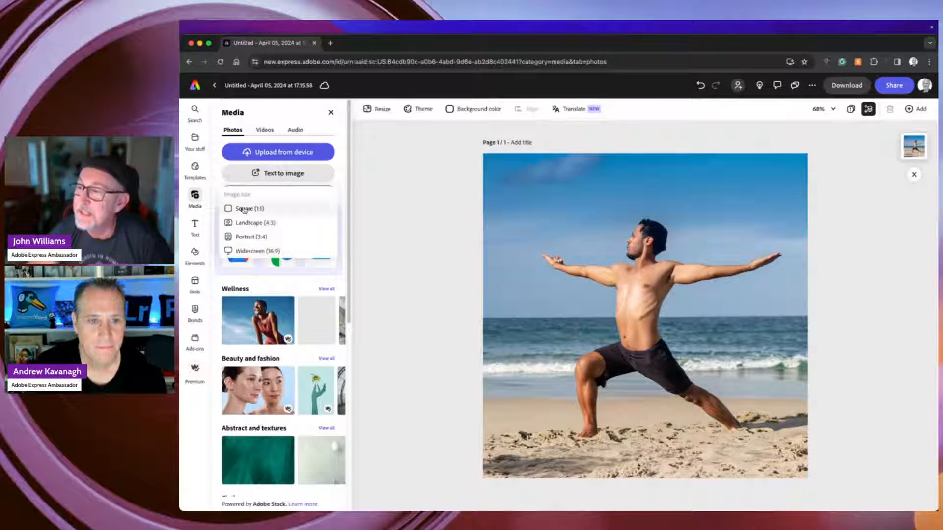
pyautogui.click(244, 211)
pyautogui.moveTo(570, 241); pyautogui.dragTo(480, 150)
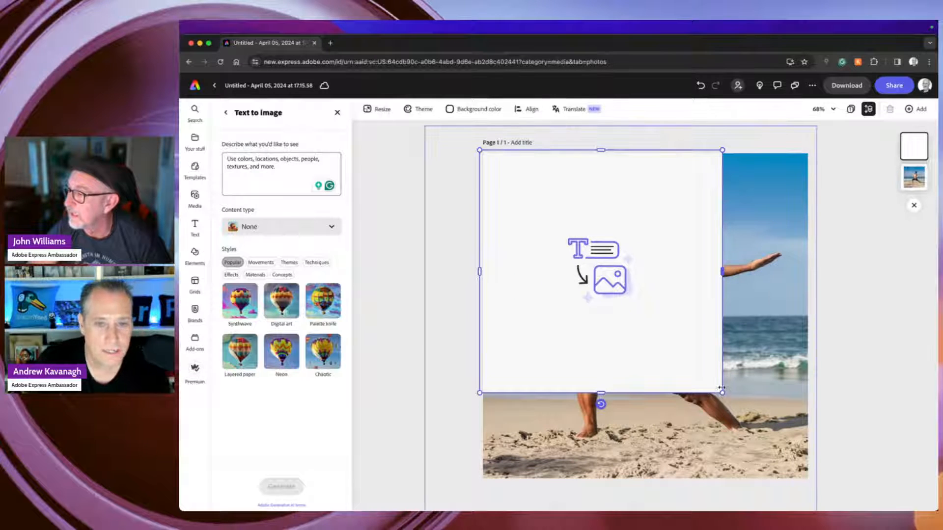
pyautogui.moveTo(721, 388); pyautogui.dragTo(807, 489)
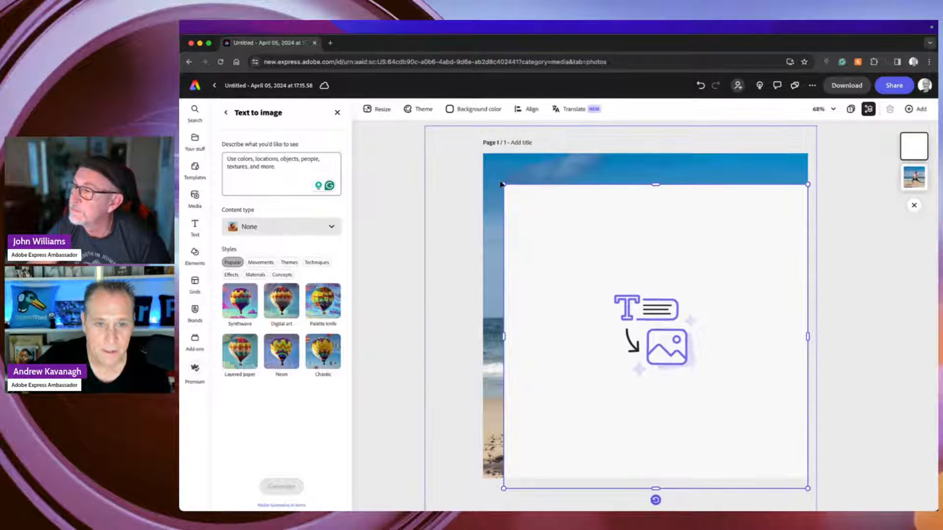
pyautogui.moveTo(502, 182); pyautogui.dragTo(477, 147)
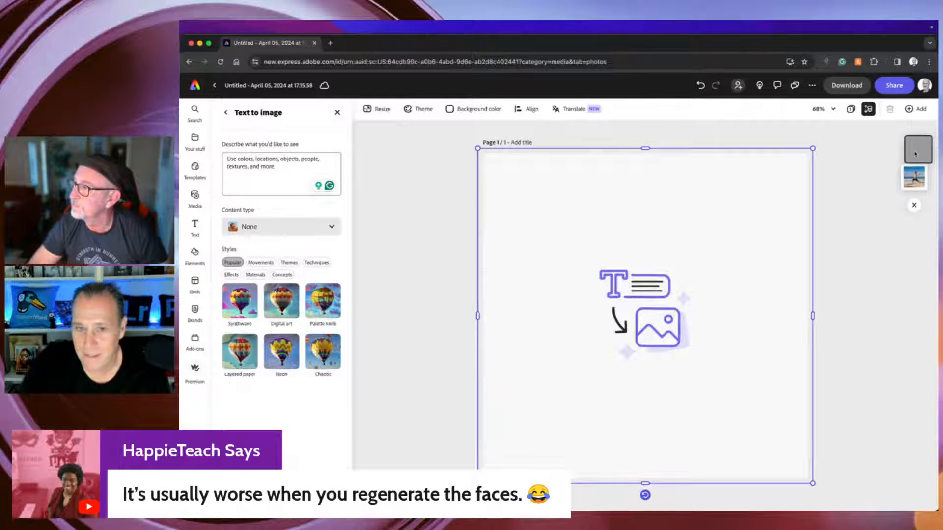
pyautogui.moveTo(915, 154); pyautogui.dragTo(913, 151)
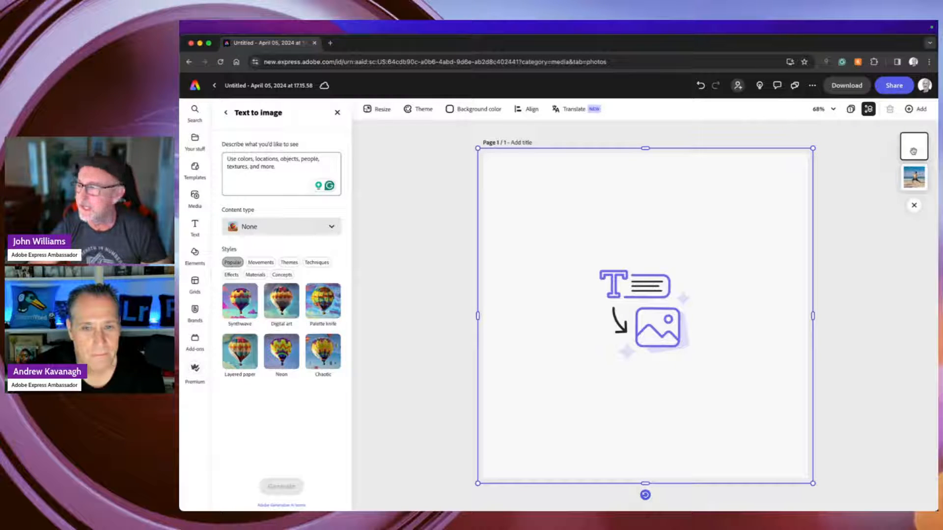
# Generate images from the prompt "photo of a spin class", compare them, choose the woman cycling beside a man, and deselect the image
pyautogui.click(278, 167)
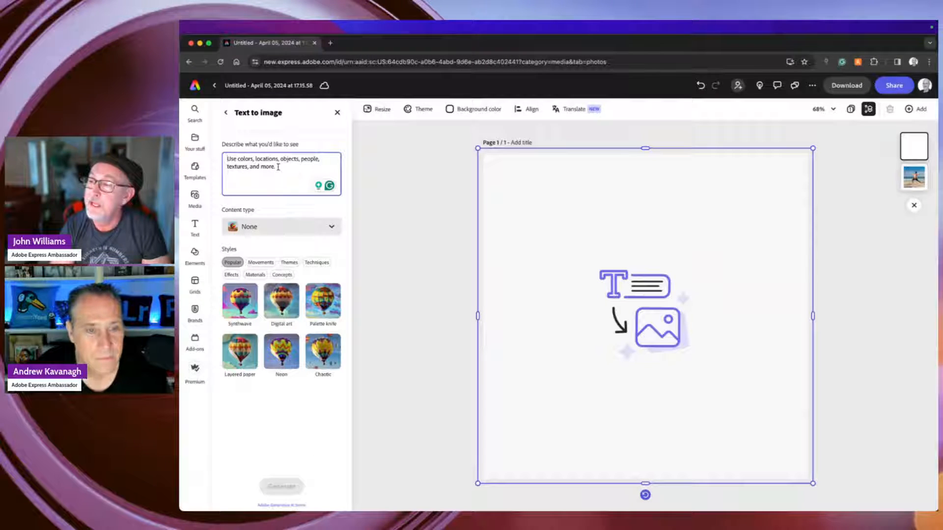
pyautogui.write('photo of a spin class')
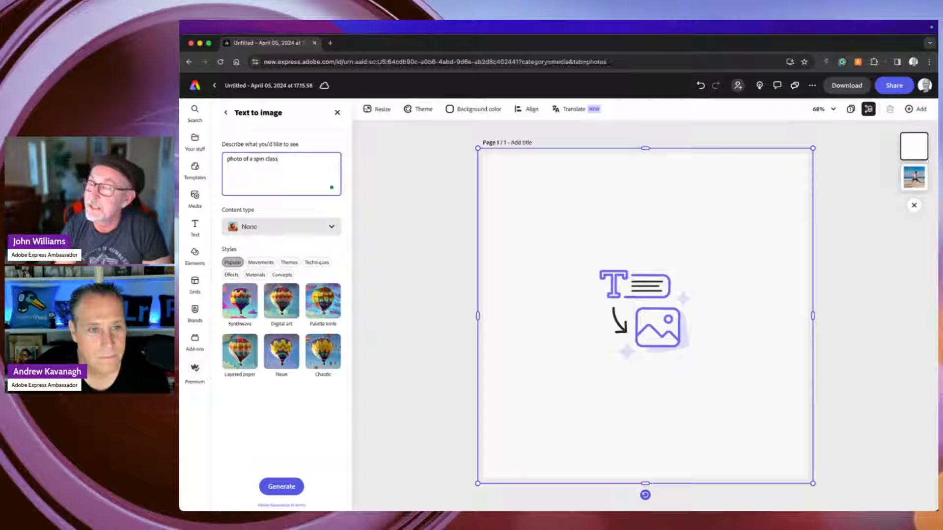
pyautogui.click(280, 488)
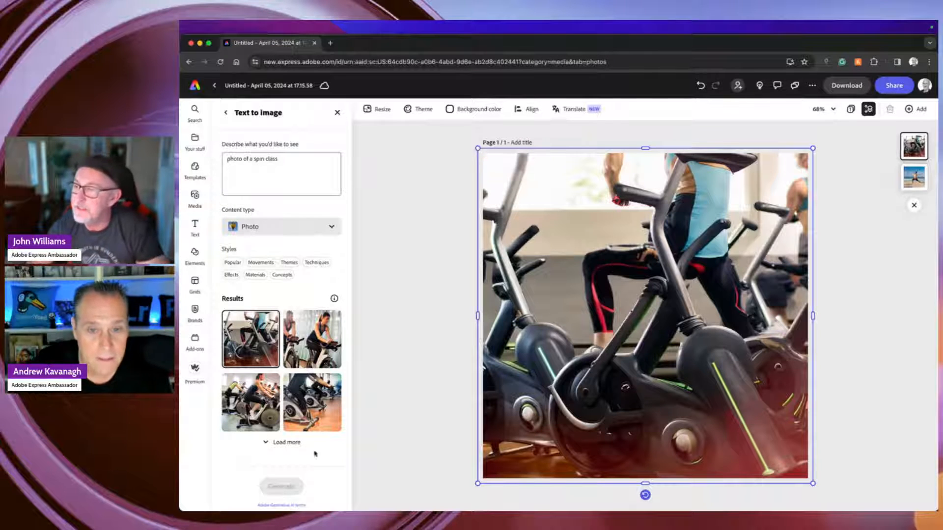
pyautogui.click(321, 339)
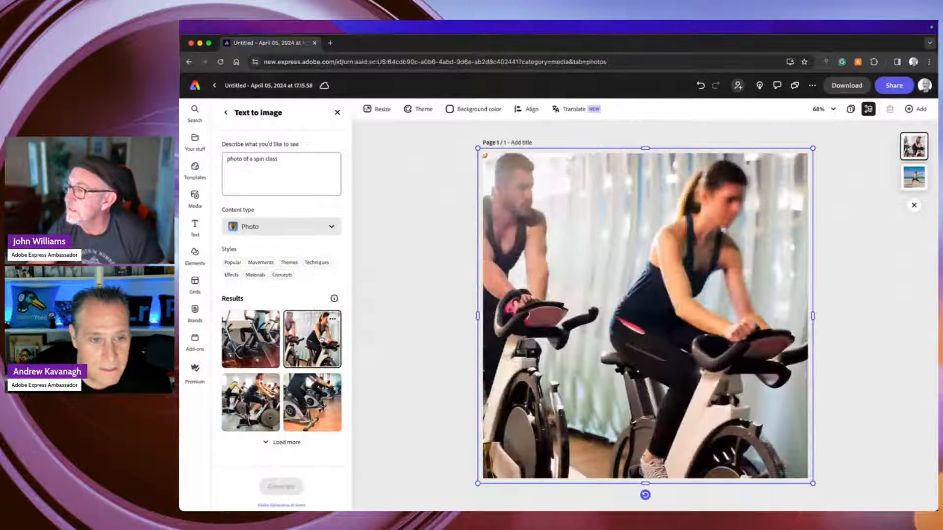
pyautogui.click(263, 396)
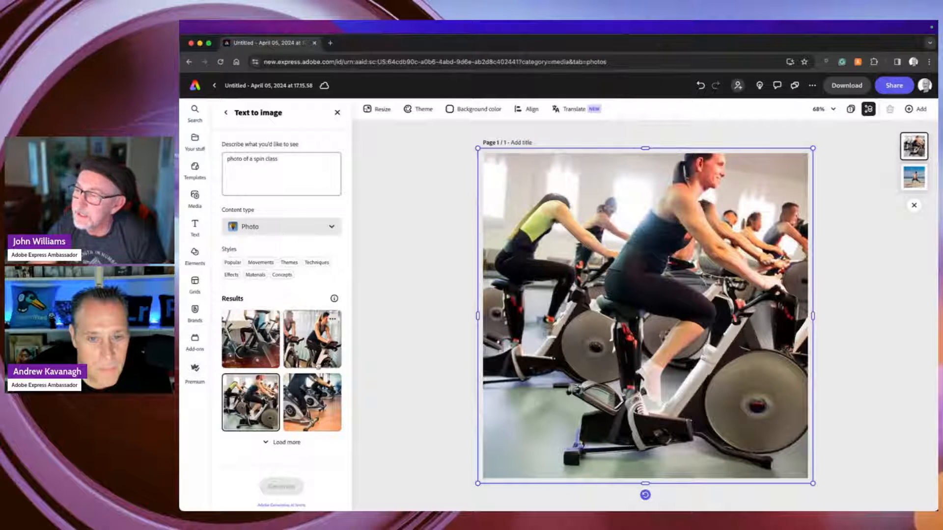
pyautogui.click(312, 339)
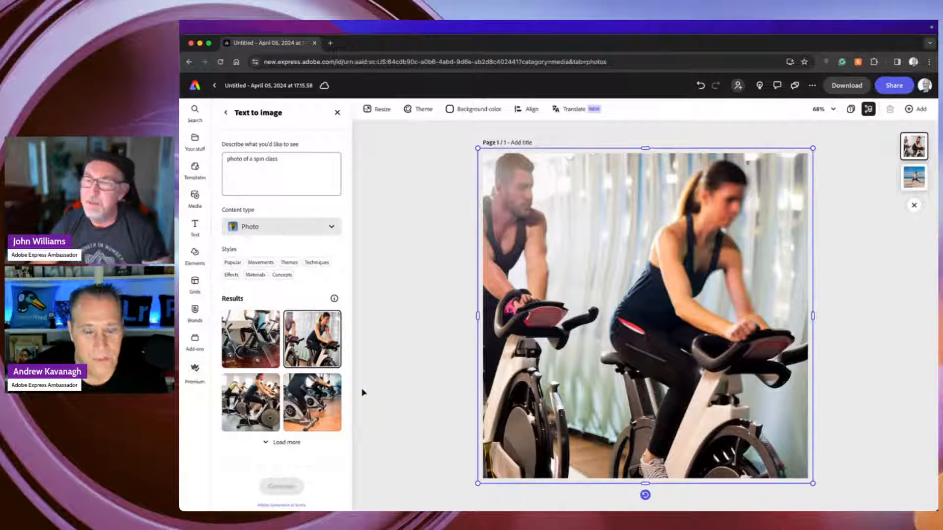
pyautogui.click(278, 191)
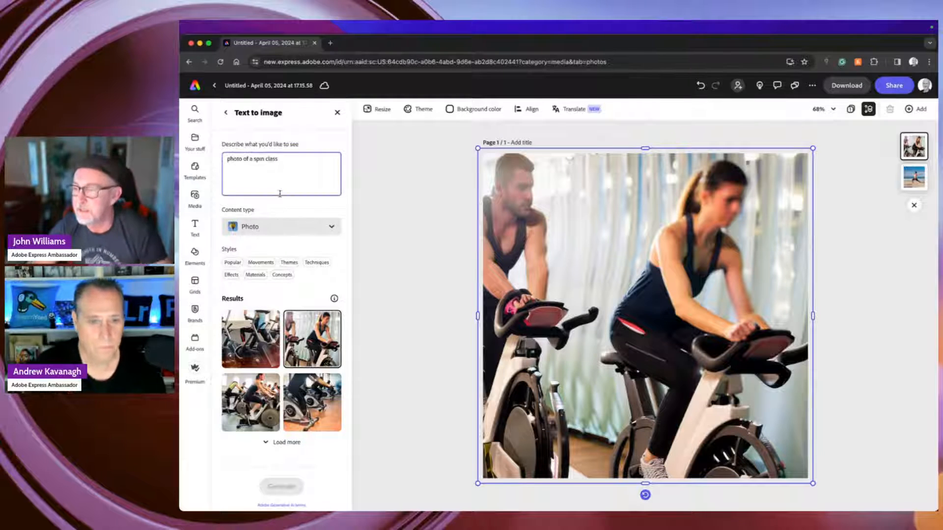
pyautogui.click(425, 296)
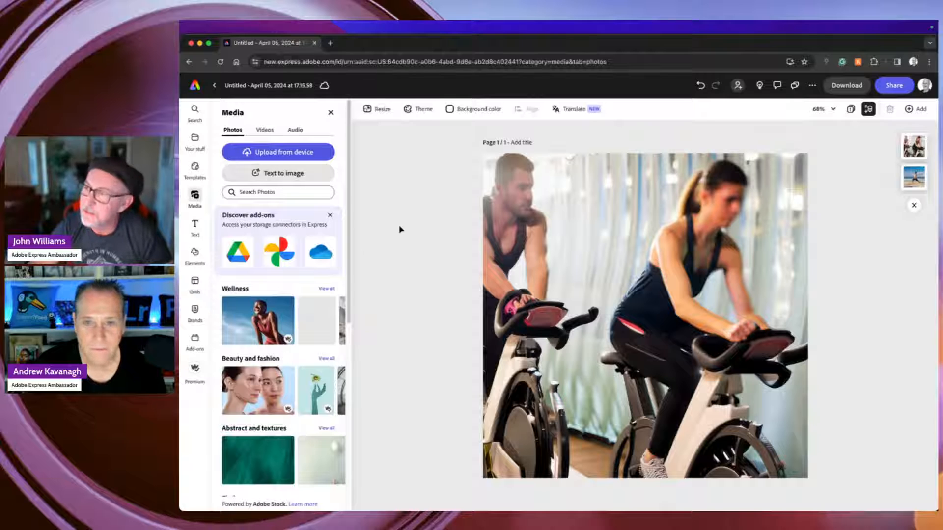
# Add a third Square (1:1) text-to-image placeholder above the spin class photo and enlarge it to cover the whole page
pyautogui.click(278, 174)
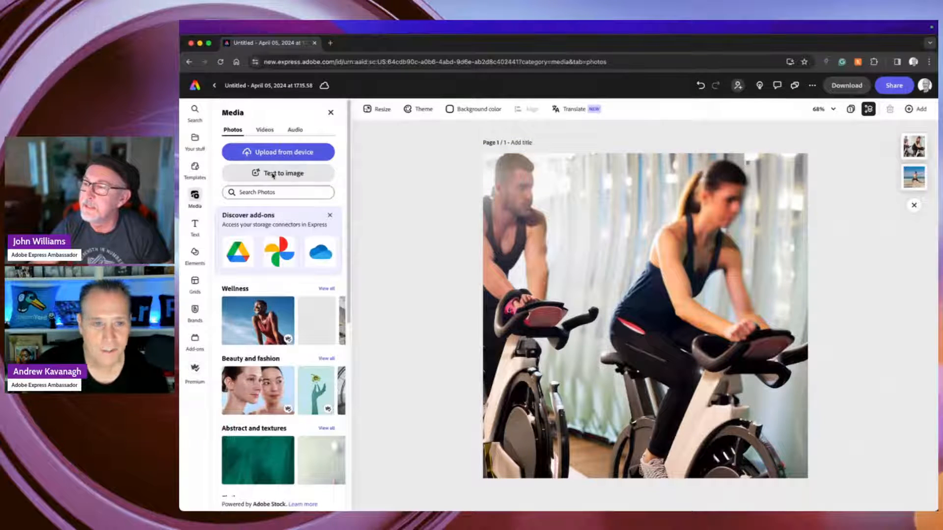
pyautogui.click(253, 210)
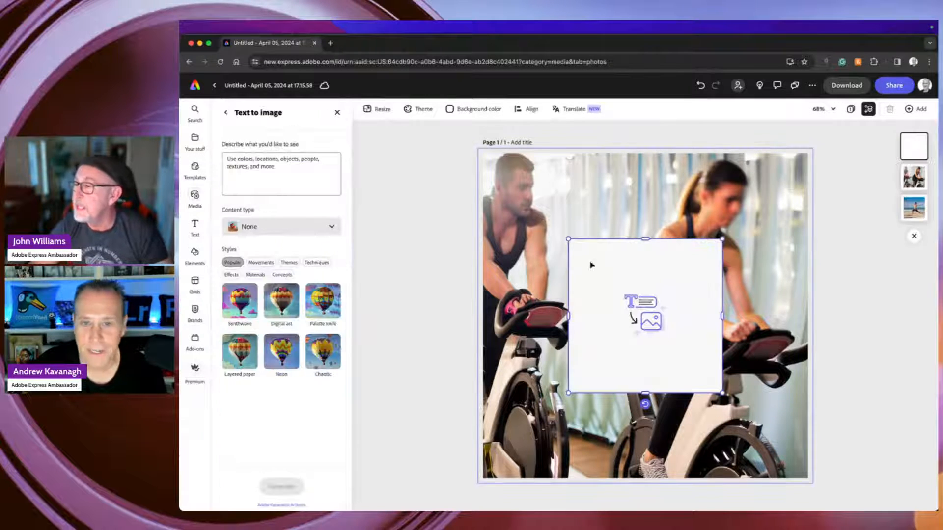
pyautogui.moveTo(568, 239); pyautogui.dragTo(473, 143)
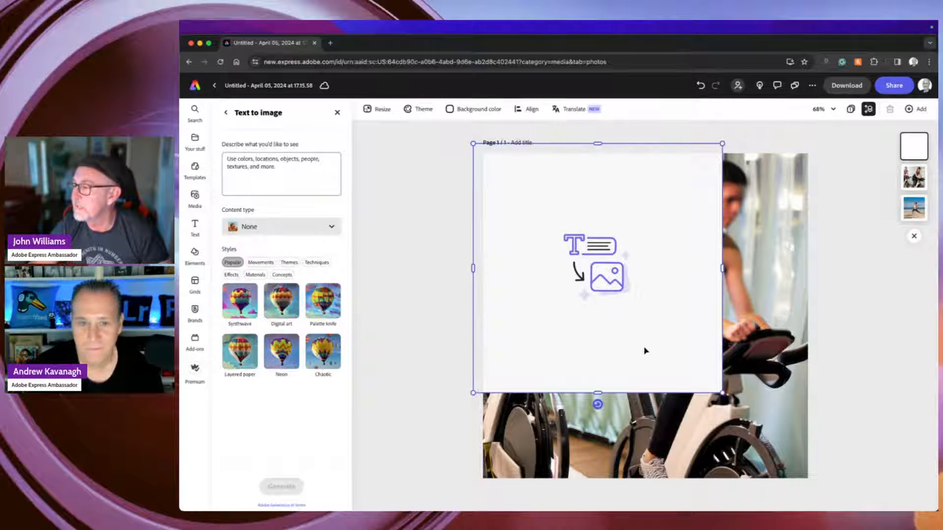
pyautogui.moveTo(721, 391); pyautogui.dragTo(803, 492)
# Generate images from the prompt "photo of two-on-two basketball" and try the one with two players above a giant basketball
pyautogui.click(290, 167)
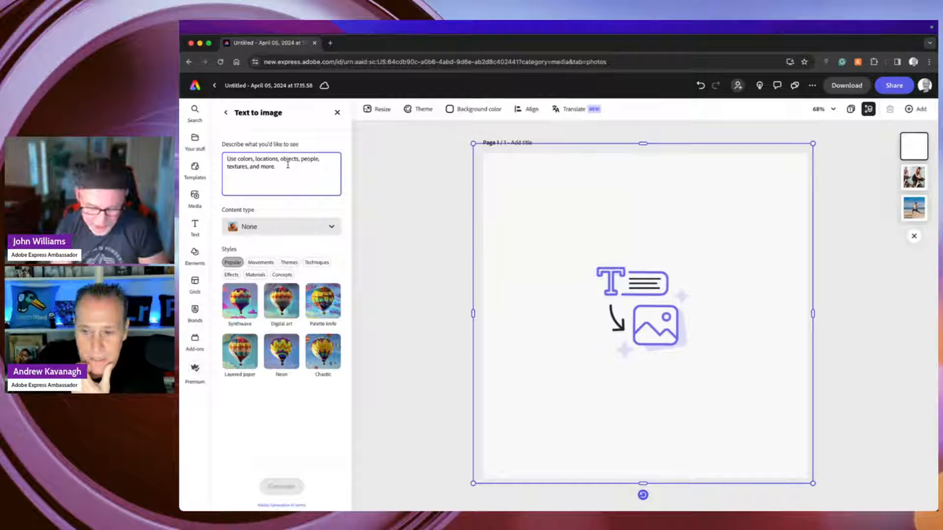
pyautogui.write('photo')
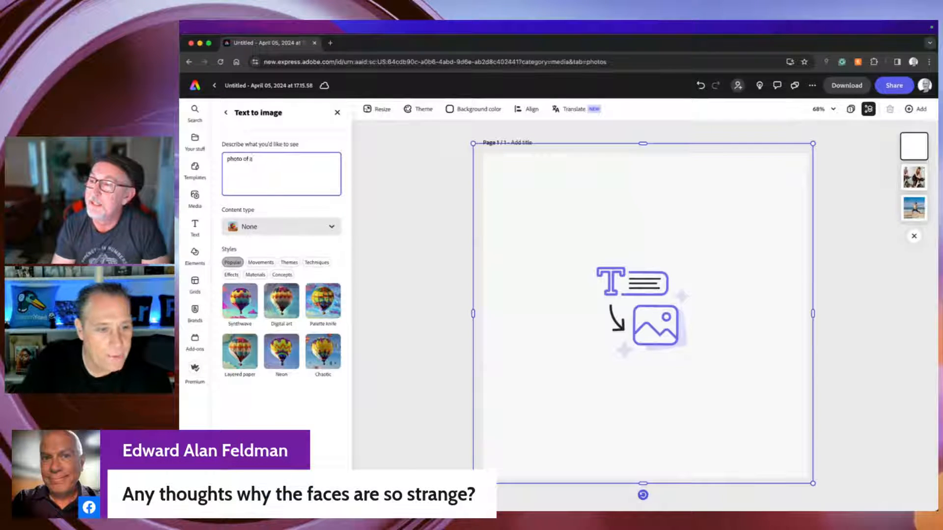
pyautogui.write(' of two on two')
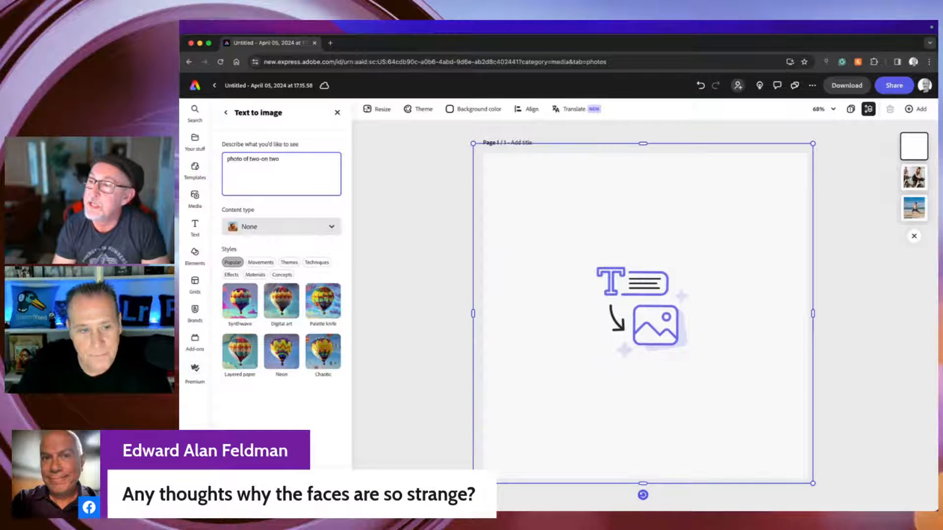
pyautogui.press('BackSpace')
pyautogui.press('BackSpace')
pyautogui.press('BackSpace')
pyautogui.press('BackSpace')
pyautogui.write('-')
pyautogui.write('two ba')
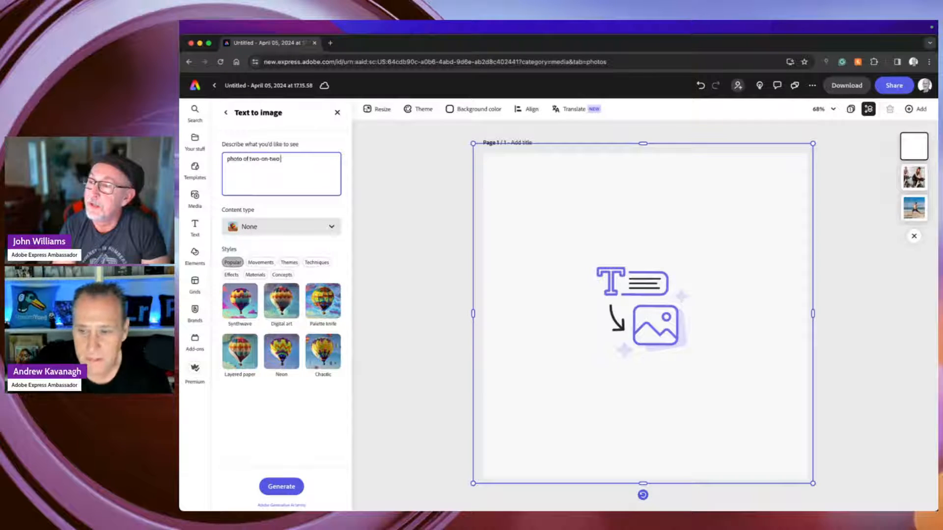
pyautogui.write('sketball')
pyautogui.press('Return')
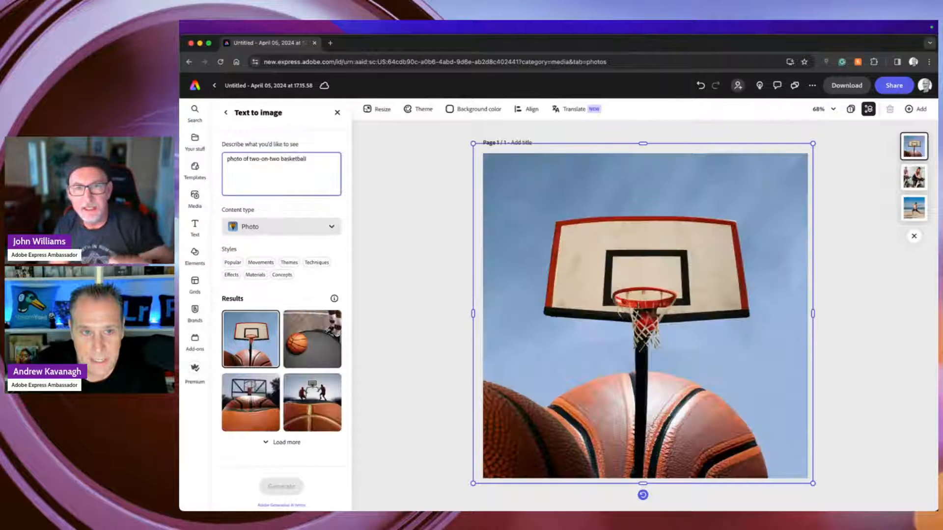
pyautogui.click(312, 418)
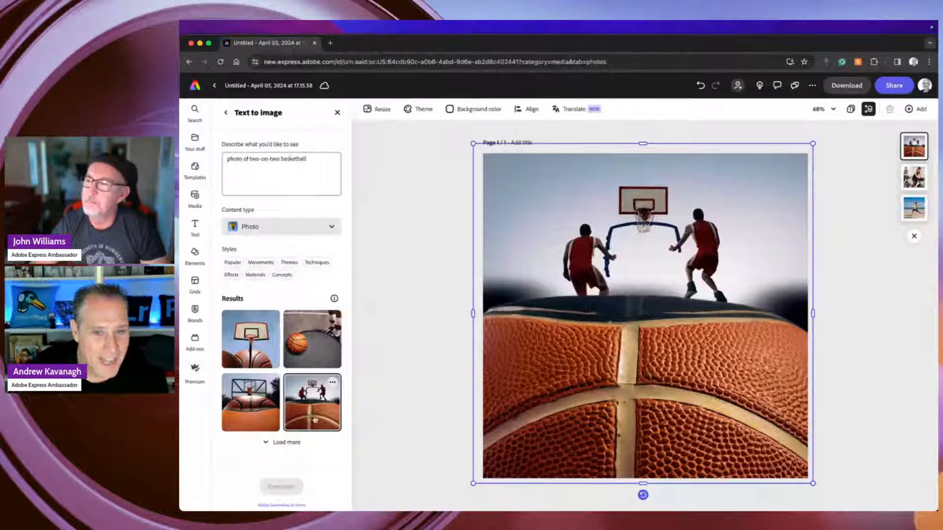
# Replace the prompt with "photo of a basketball game", generate new images, and choose the player raising the ball towards the hoop
pyautogui.click(311, 168)
pyautogui.press('super+a')
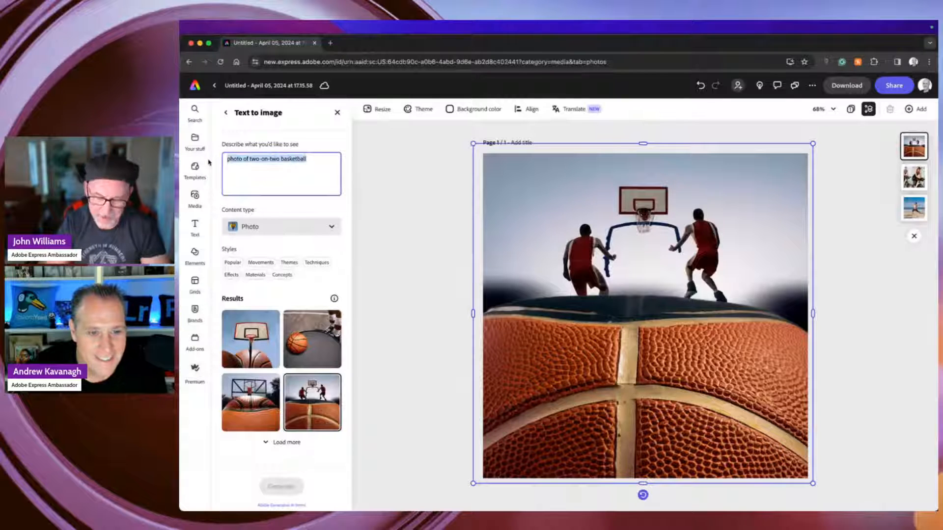
pyautogui.write('photo')
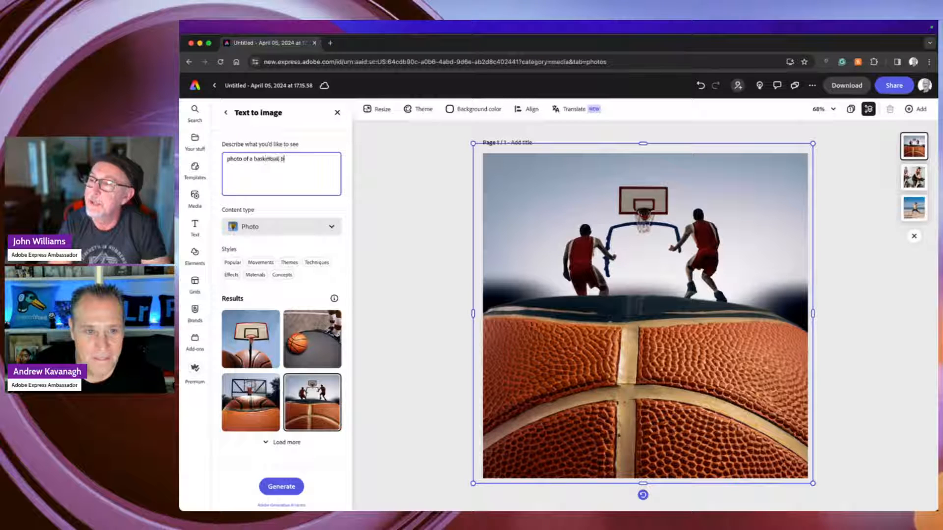
pyautogui.press('Return')
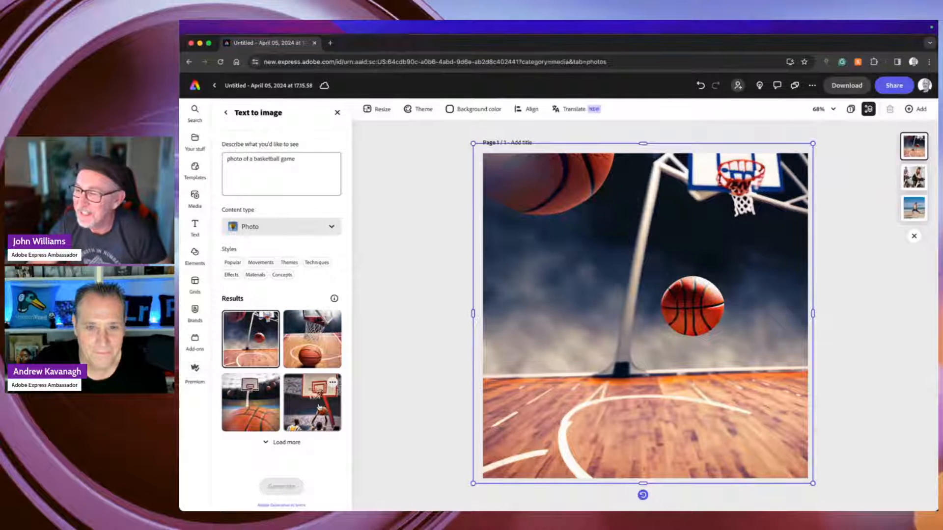
pyautogui.click(319, 407)
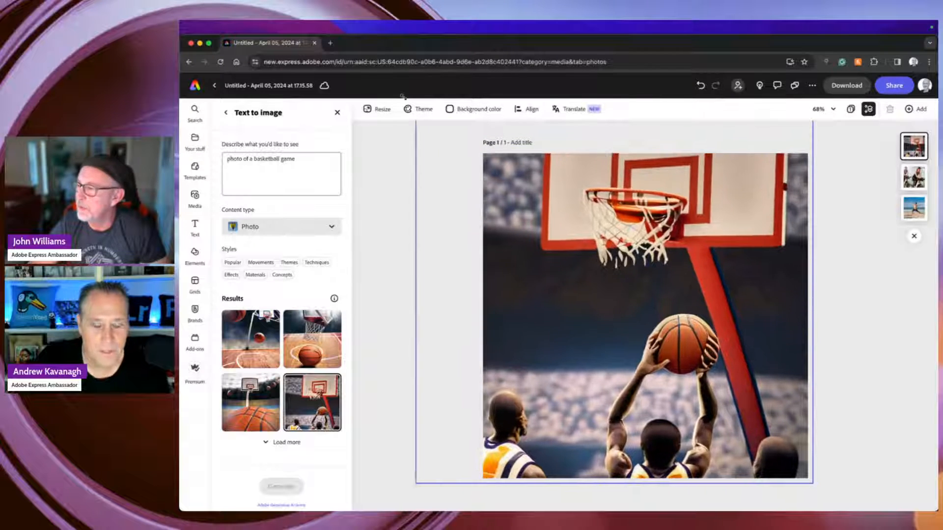
# Enlarge and reposition the basketball photo to frame the shooter and hoop, move its layer beneath the spin class photo, and deselect it
pyautogui.moveTo(561, 257); pyautogui.dragTo(583, 259)
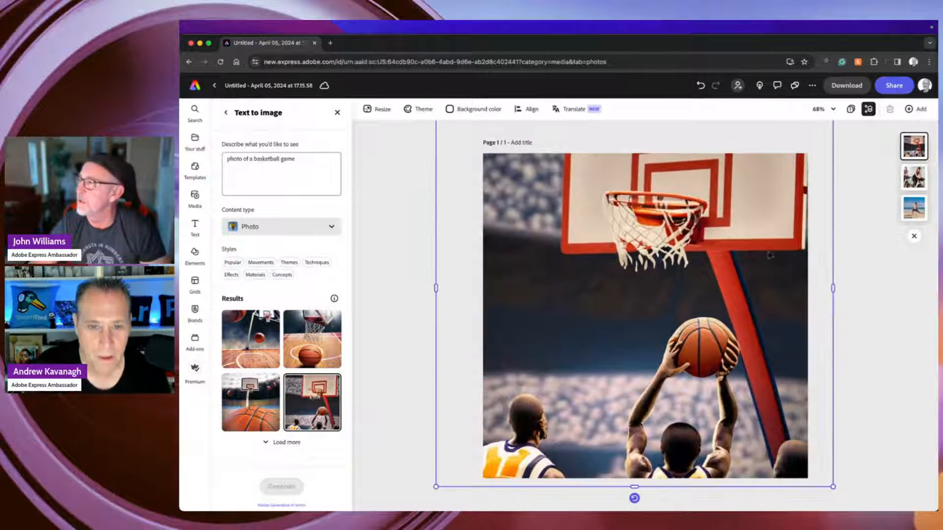
pyautogui.moveTo(913, 146); pyautogui.dragTo(916, 181)
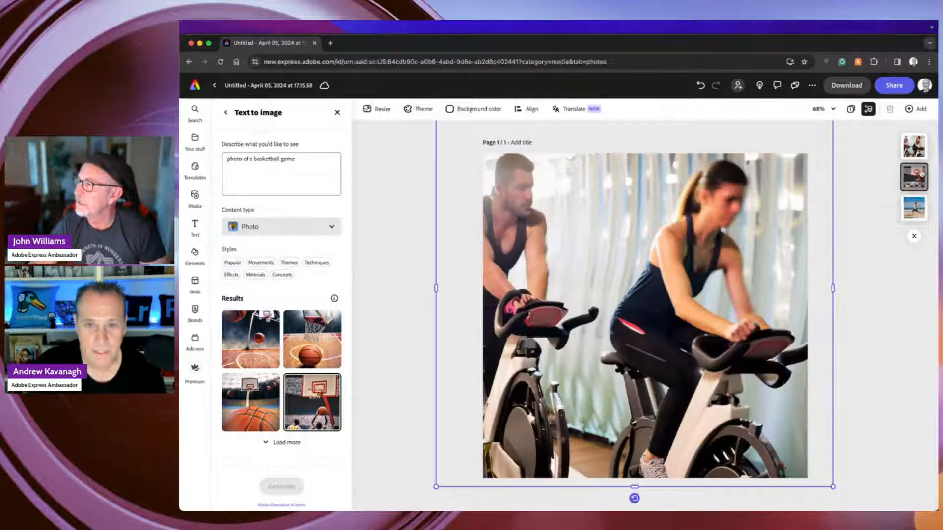
pyautogui.click(398, 257)
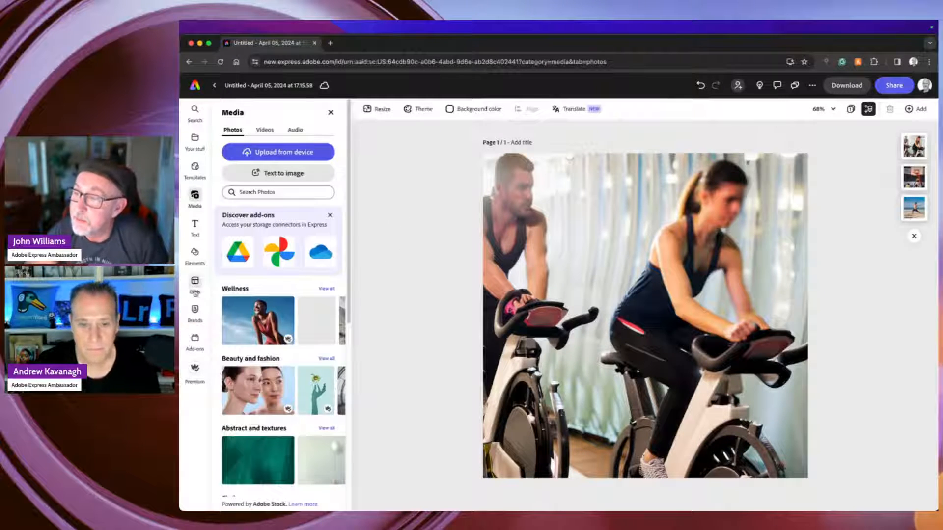
# Add a solid black rectangle shape above the photos and select it
pyautogui.click(194, 255)
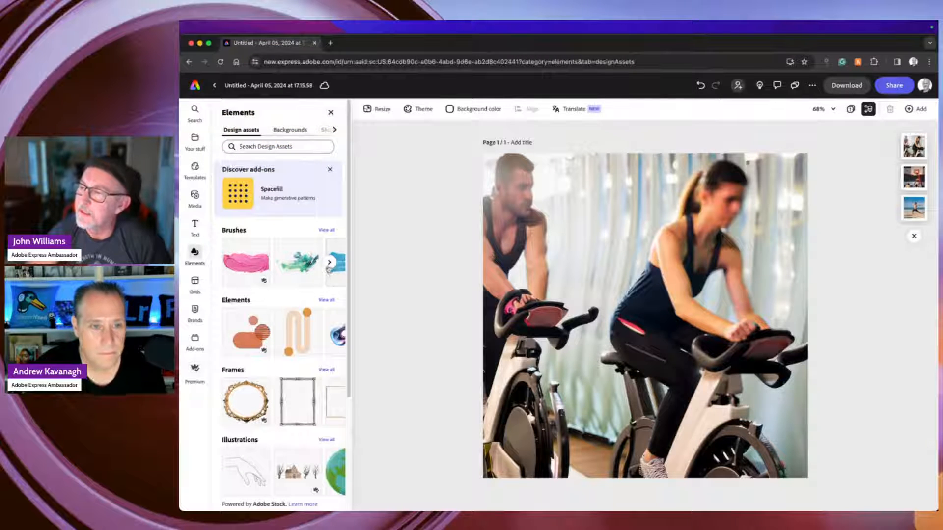
pyautogui.click(295, 131)
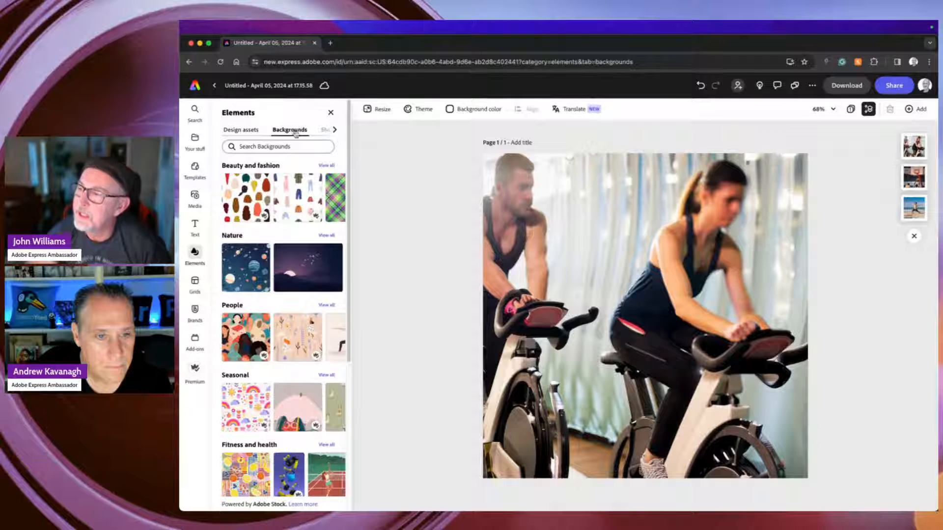
pyautogui.click(334, 130)
pyautogui.click(292, 131)
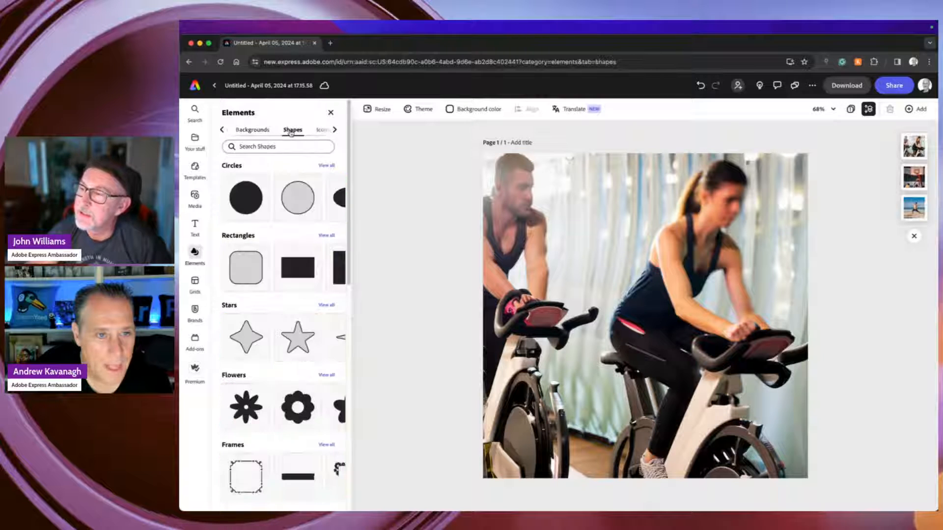
pyautogui.click(297, 267)
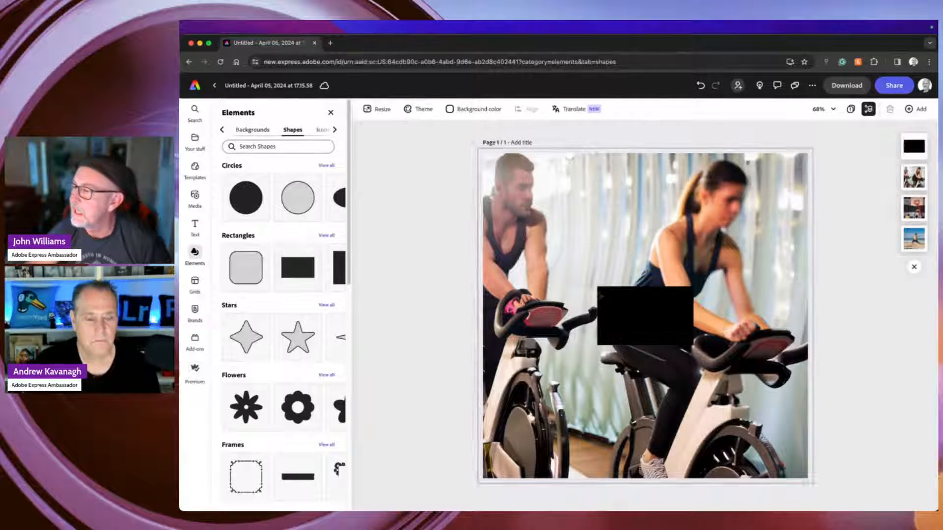
pyautogui.click(632, 329)
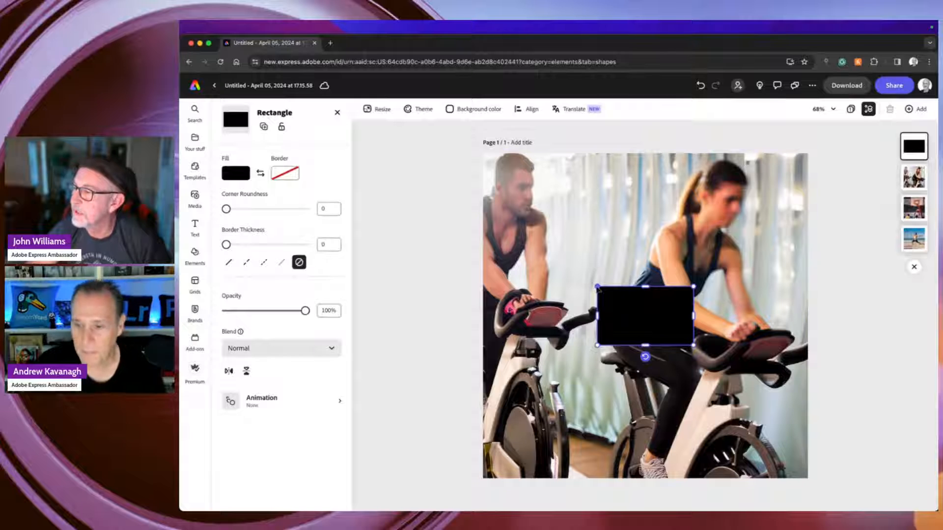
# Stretch and reposition the black rectangle so it covers the whole page and extends past every edge
pyautogui.moveTo(597, 287); pyautogui.dragTo(422, 179)
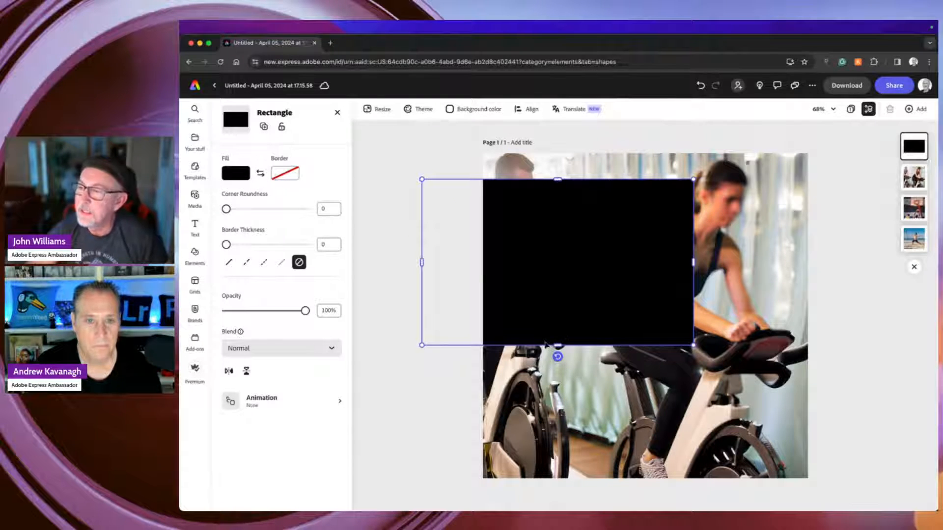
pyautogui.moveTo(557, 345); pyautogui.dragTo(542, 500)
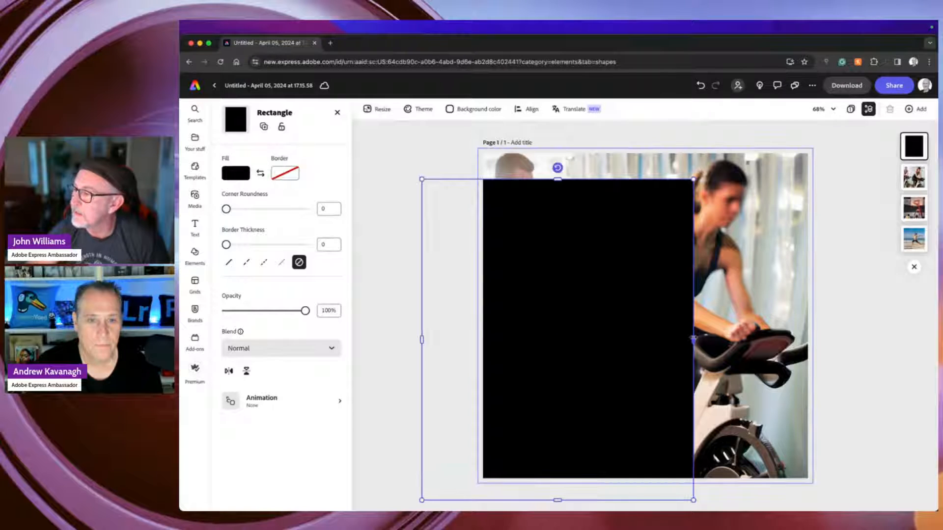
pyautogui.moveTo(693, 339); pyautogui.dragTo(680, 316)
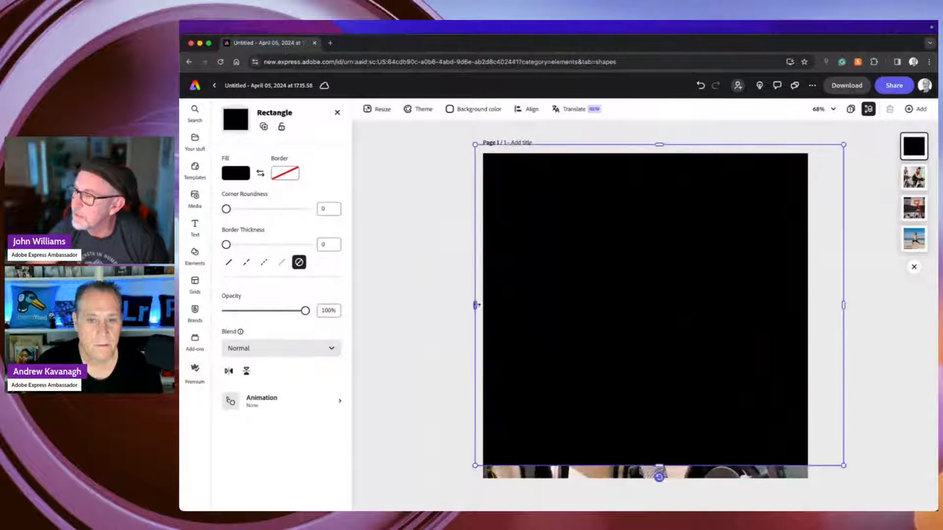
pyautogui.moveTo(479, 307); pyautogui.dragTo(471, 306)
pyautogui.moveTo(655, 465); pyautogui.dragTo(655, 490)
pyautogui.moveTo(676, 382); pyautogui.dragTo(656, 379)
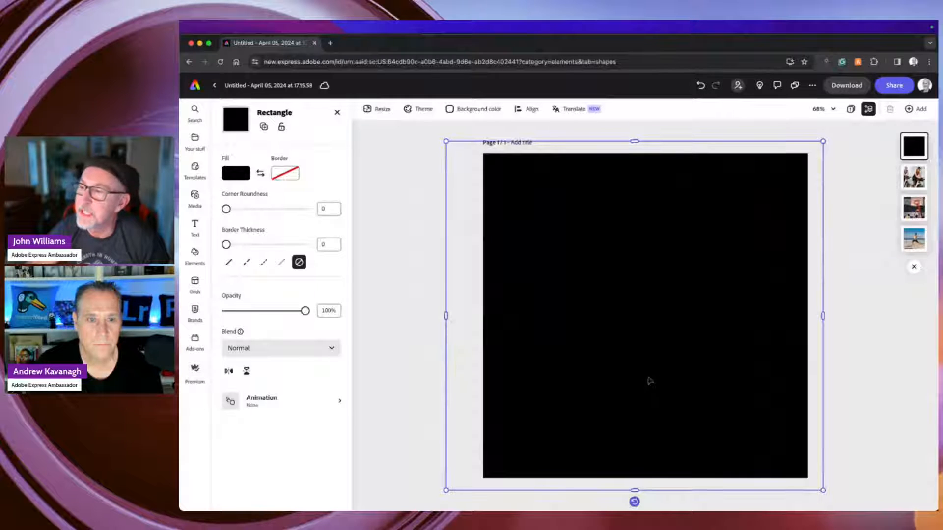
# Change the full-page rectangle's fill from the custom color picker to a dark blue, #004D87
pyautogui.click(243, 177)
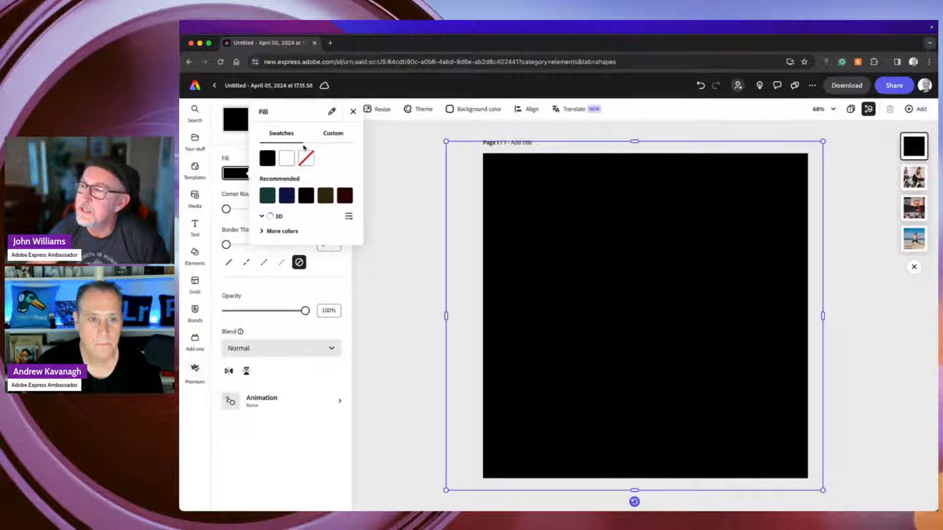
pyautogui.click(339, 136)
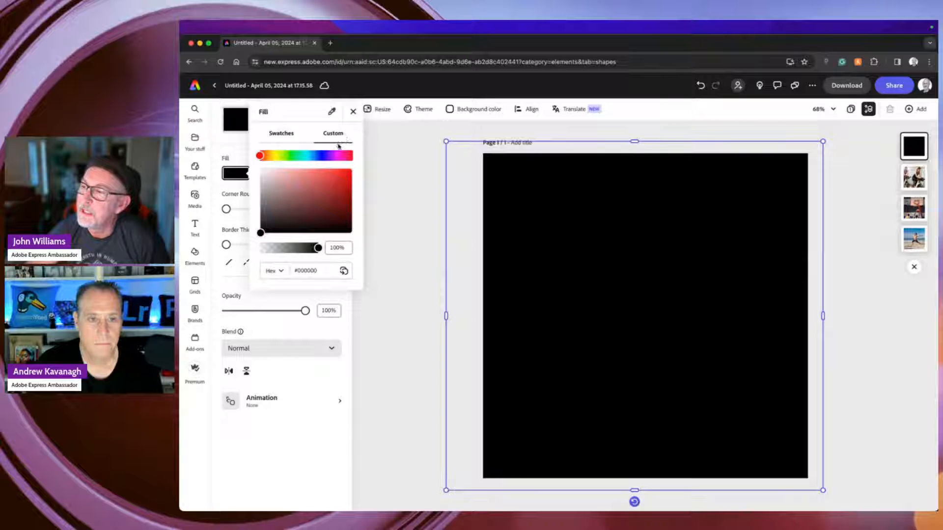
pyautogui.moveTo(318, 157); pyautogui.dragTo(312, 157)
pyautogui.moveTo(346, 191)
pyautogui.mouseDown()
pyautogui.moveTo(356, 184)
pyautogui.moveTo(361, 201)
pyautogui.mouseUp()
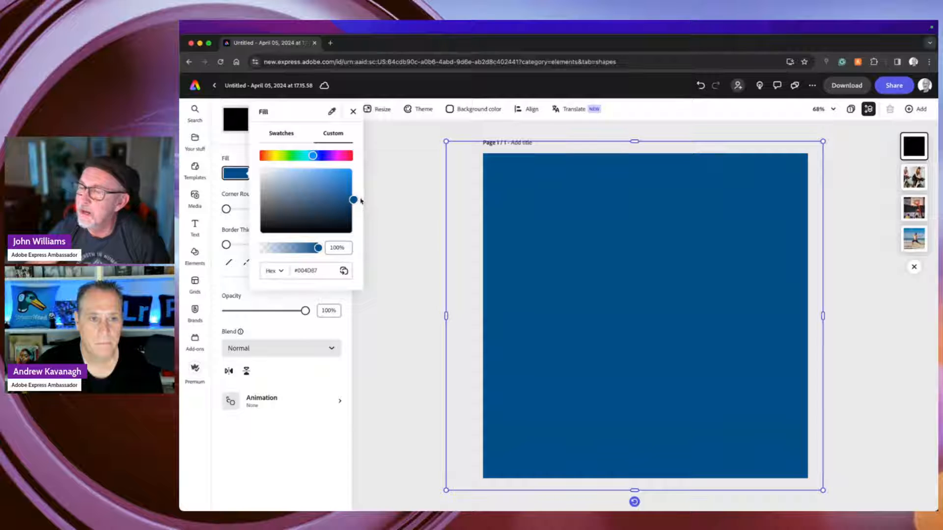
pyautogui.click(353, 112)
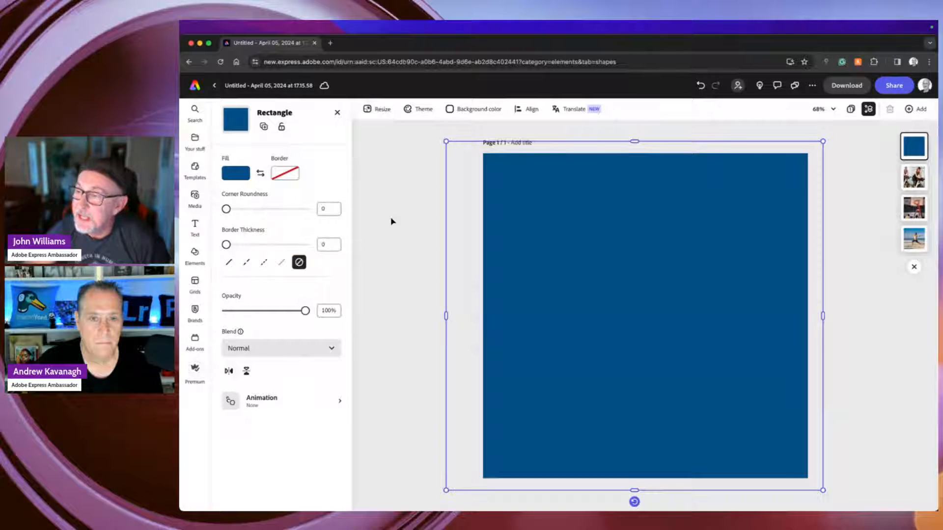
# Set the blue rectangle's blend mode to Multiply and its opacity to 51%, and duplicate it in place
pyautogui.click(291, 352)
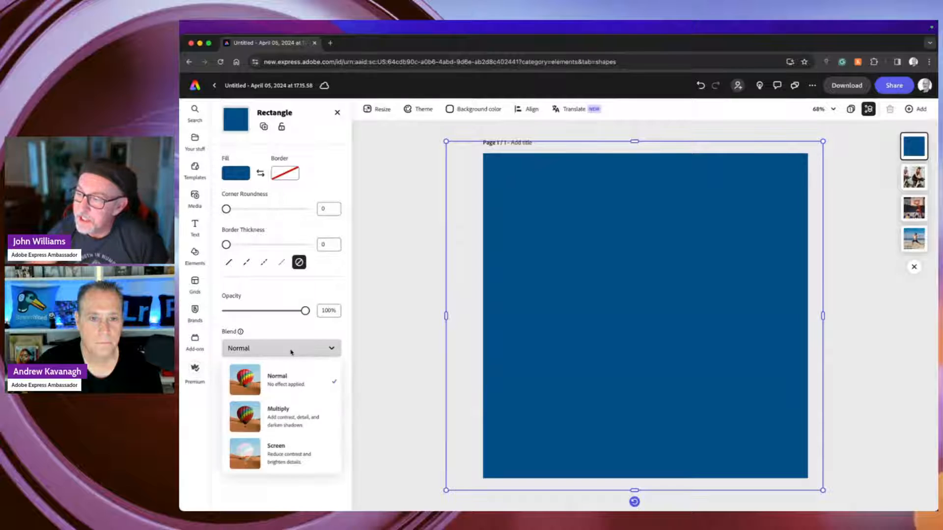
pyautogui.click(290, 425)
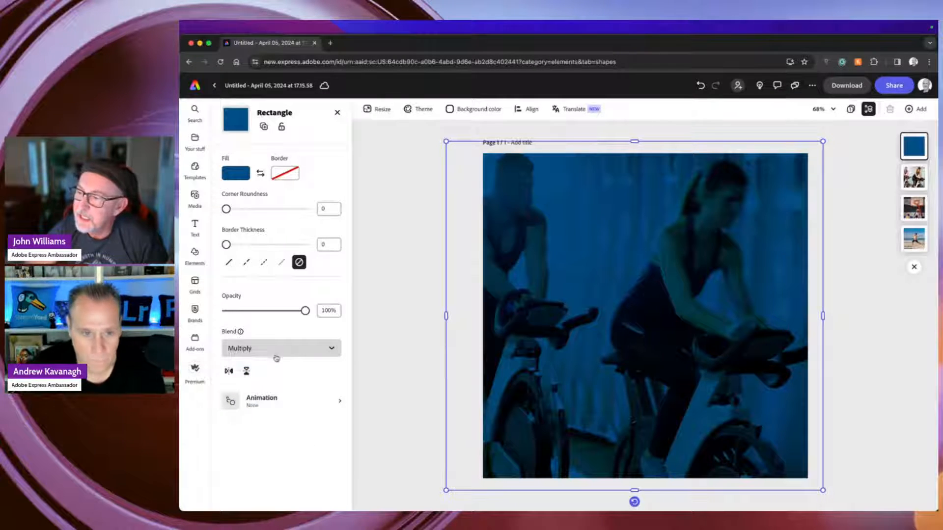
pyautogui.moveTo(301, 315); pyautogui.dragTo(266, 314)
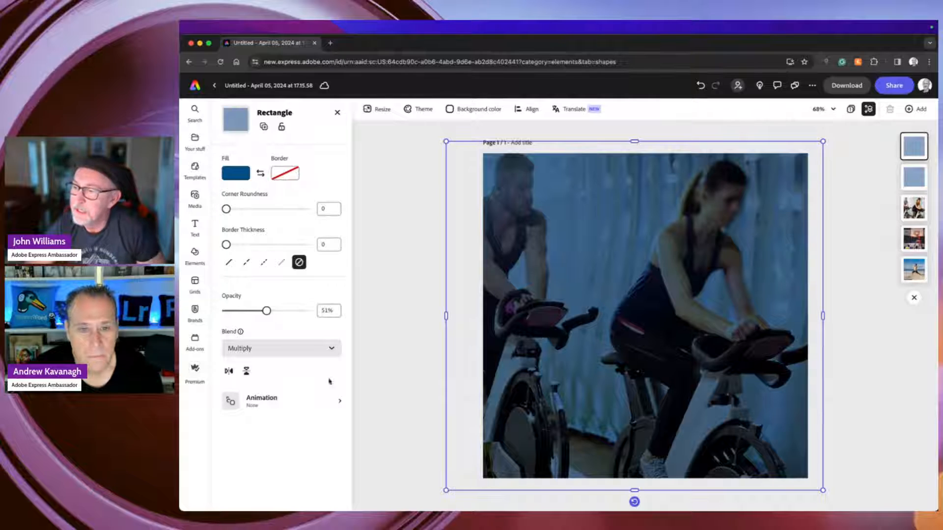
# Set the upper duplicate rectangle's blend mode to Screen and its opacity to 100%
pyautogui.click(295, 354)
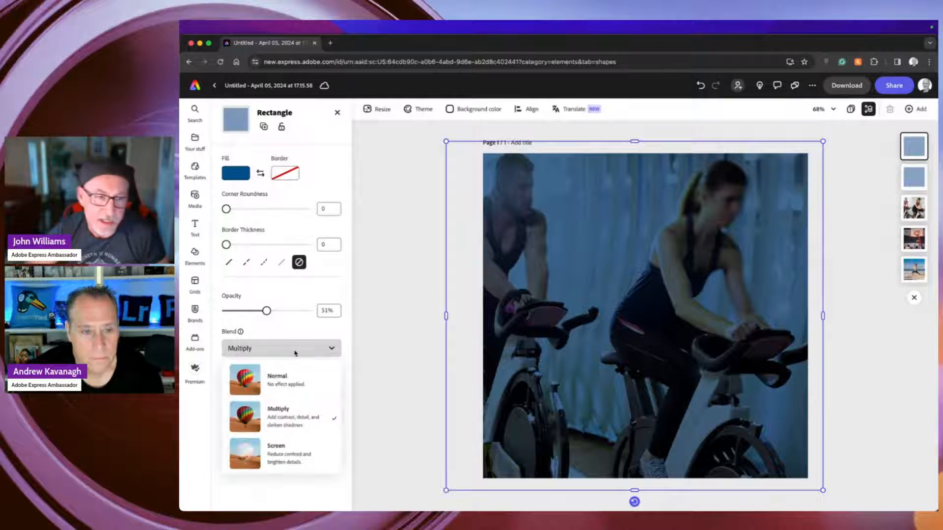
pyautogui.click(297, 460)
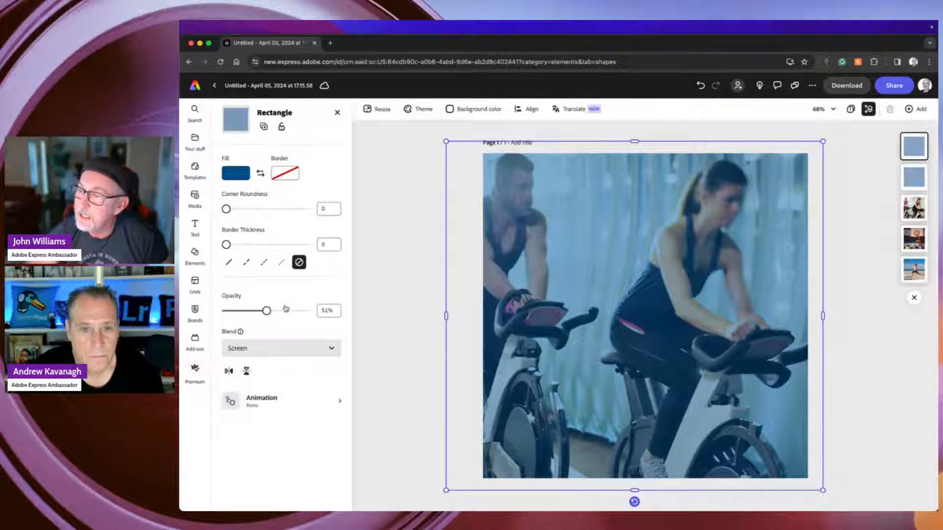
pyautogui.moveTo(287, 310); pyautogui.dragTo(381, 320)
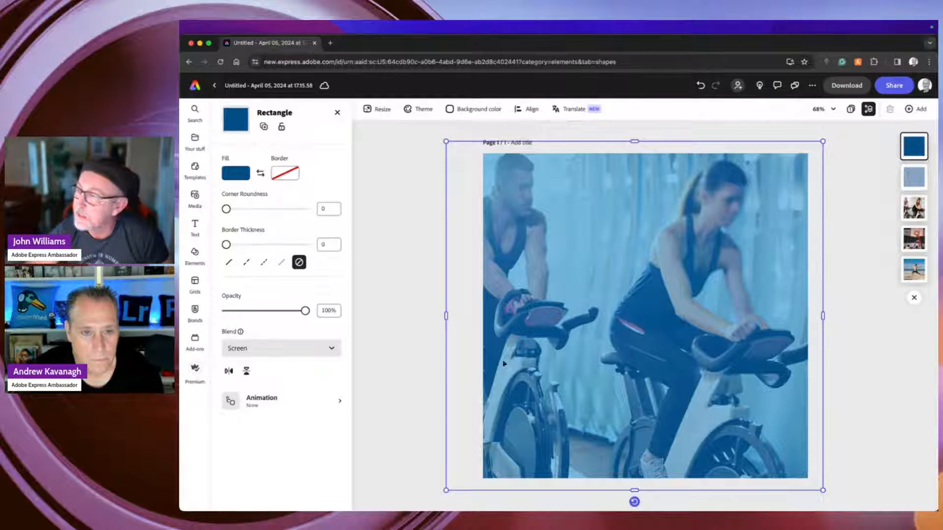
# Compare the two blue rectangle layers and raise the lower Multiply rectangle's opacity to 100%
pyautogui.click(914, 178)
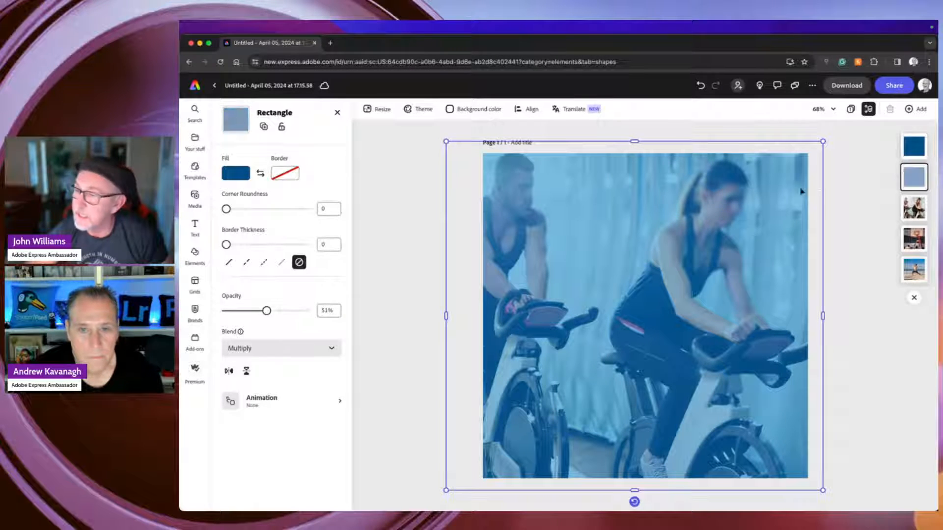
pyautogui.click(920, 151)
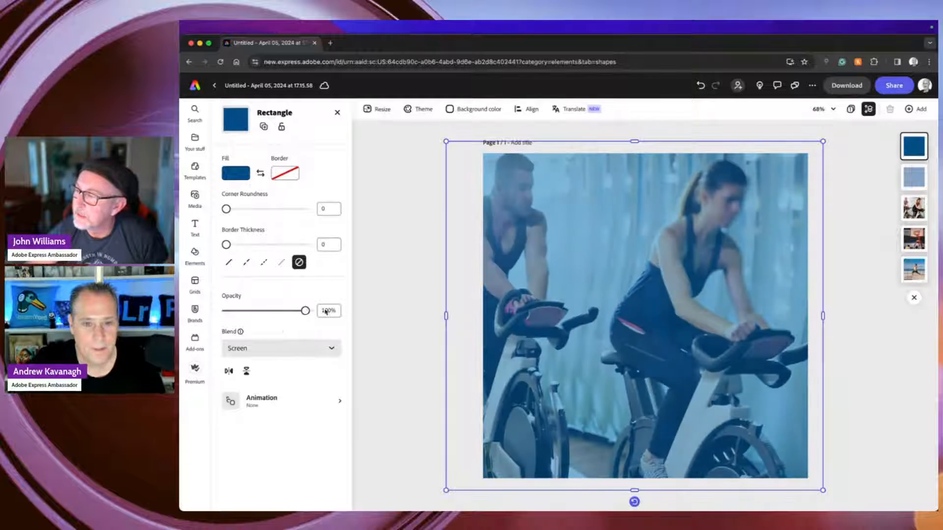
pyautogui.click(912, 178)
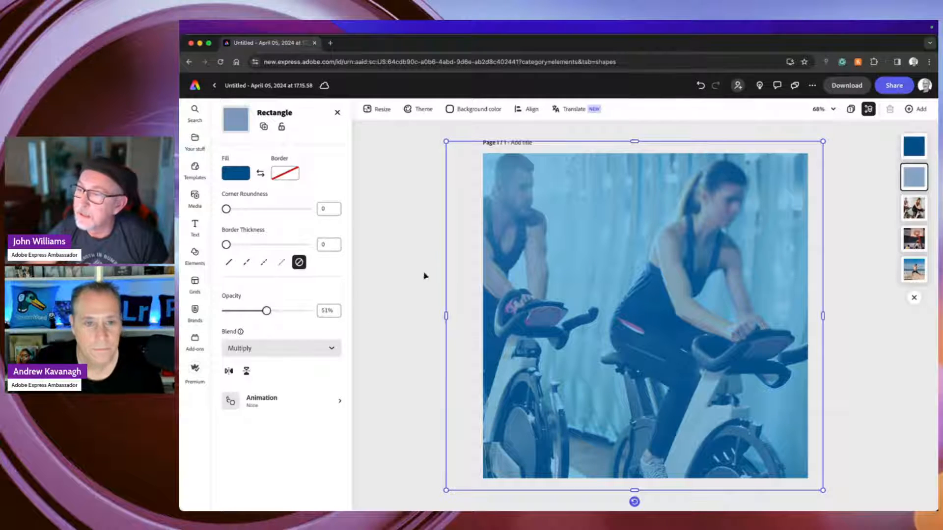
pyautogui.click(296, 347)
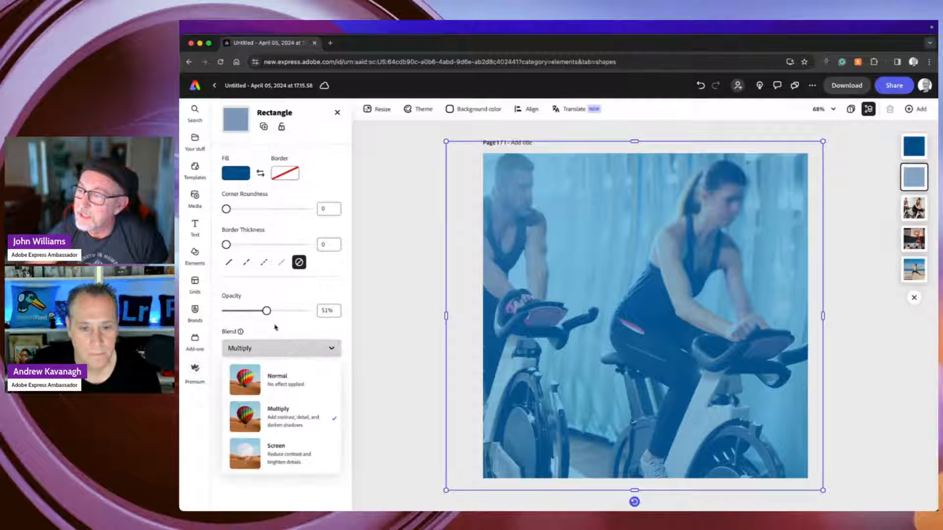
pyautogui.moveTo(268, 313); pyautogui.dragTo(315, 313)
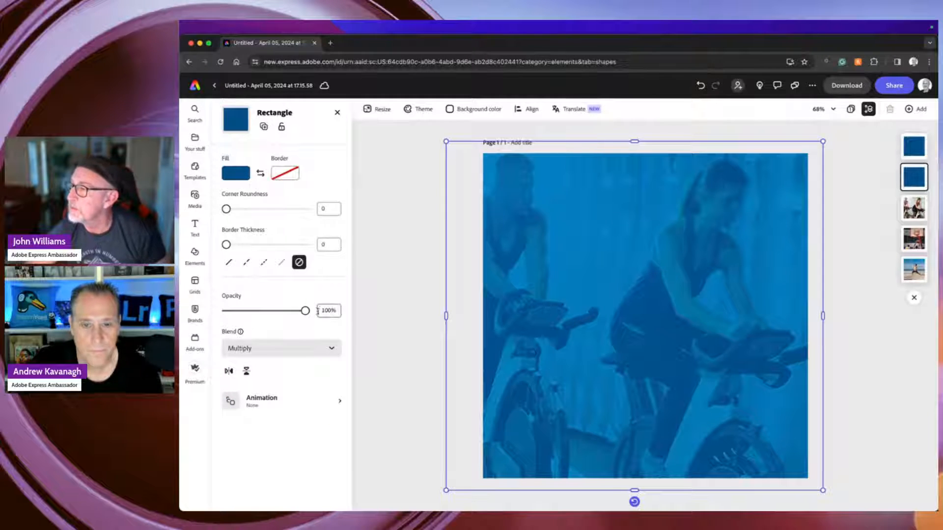
# Try the Screen rectangle beneath the spin class photo, return it to the top of the layers, and select the spin class photo
pyautogui.click(916, 143)
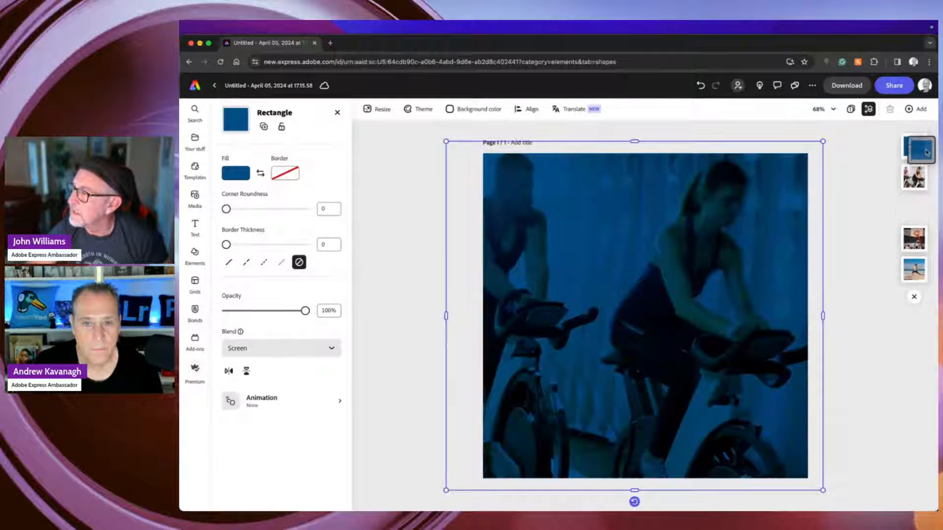
pyautogui.moveTo(921, 151)
pyautogui.mouseDown()
pyautogui.moveTo(909, 225)
pyautogui.moveTo(919, 269)
pyautogui.moveTo(920, 145)
pyautogui.mouseUp()
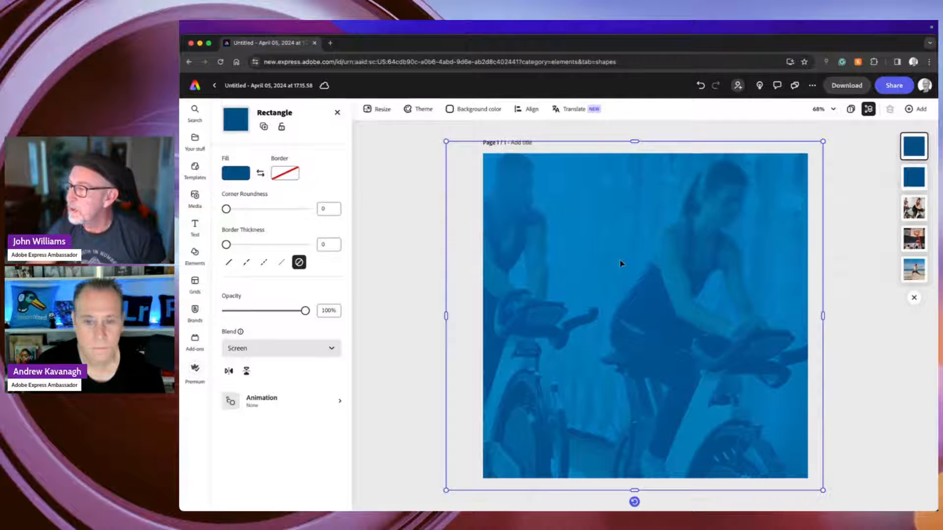
pyautogui.click(385, 298)
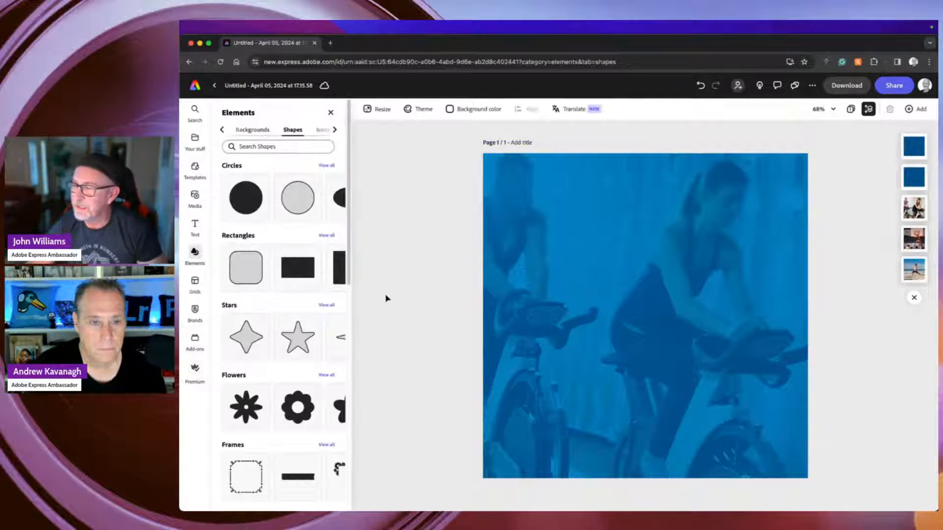
pyautogui.click(921, 210)
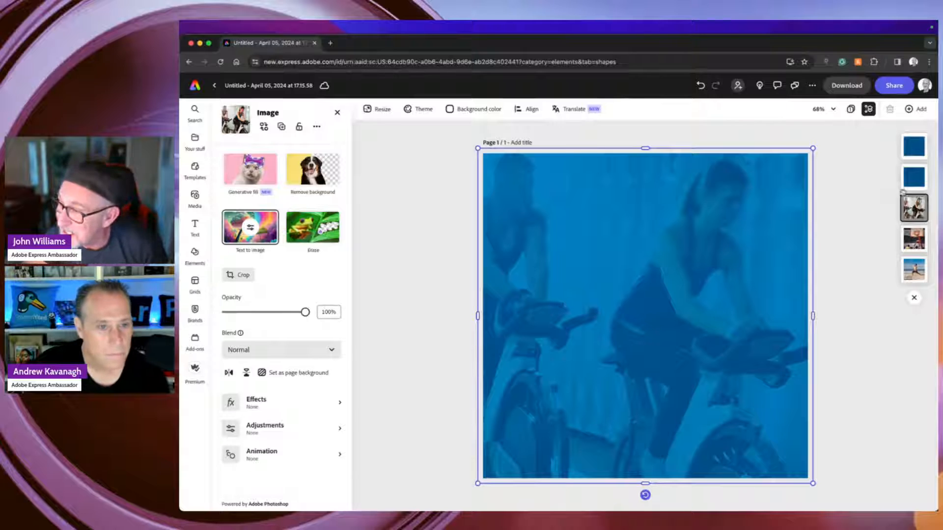
# Search the text templates for "fitness" and place the POWER gym and training text design on the page
pyautogui.click(194, 226)
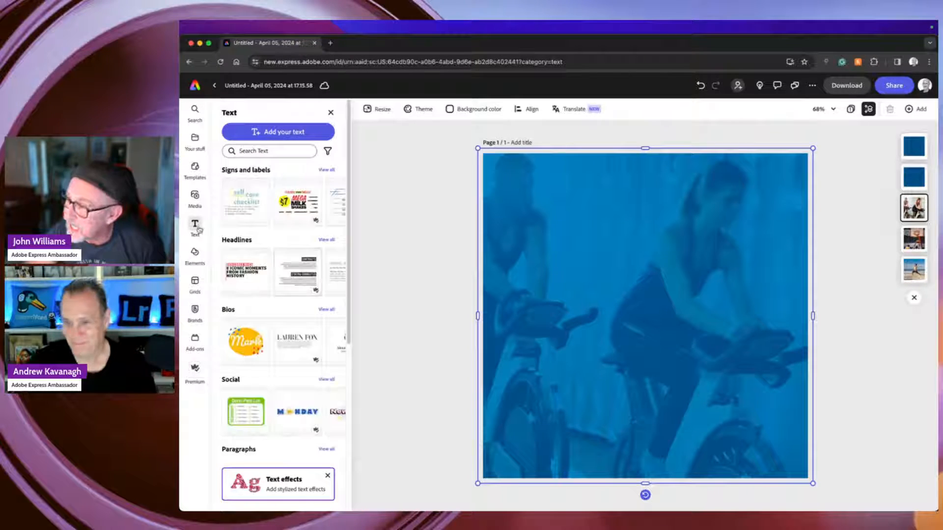
pyautogui.click(271, 152)
pyautogui.write('fitness')
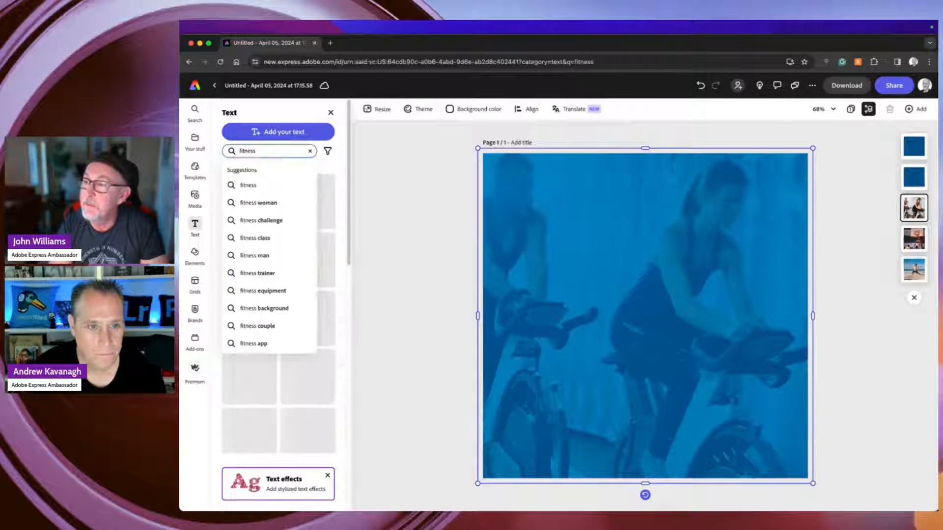
pyautogui.press('Return')
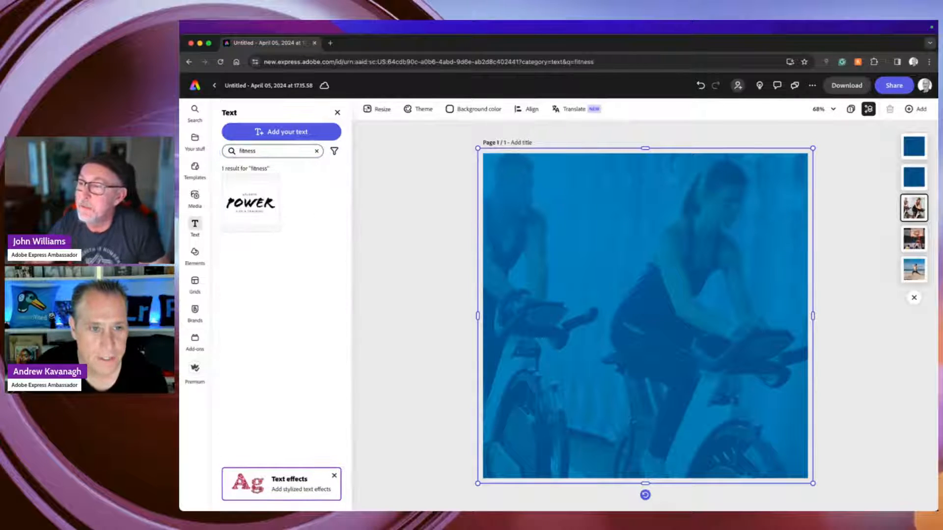
pyautogui.moveTo(249, 203); pyautogui.dragTo(600, 300)
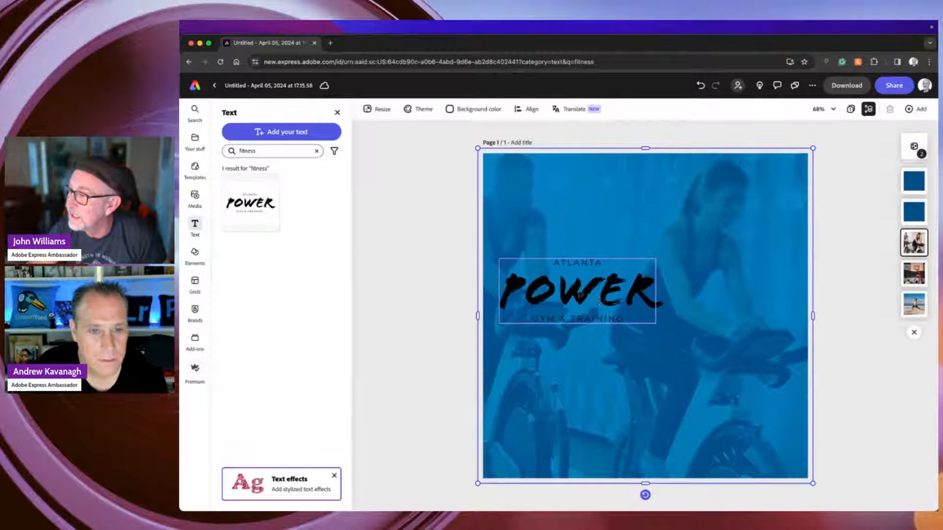
# Enlarge the POWER text group to nearly the page width and center it on the page
pyautogui.click(654, 278)
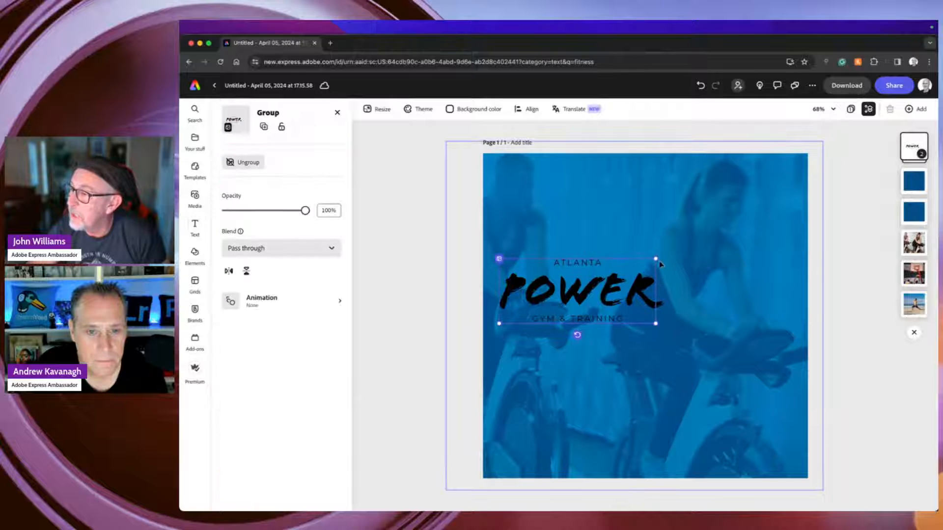
pyautogui.moveTo(657, 260); pyautogui.dragTo(786, 205)
pyautogui.moveTo(693, 278); pyautogui.dragTo(697, 322)
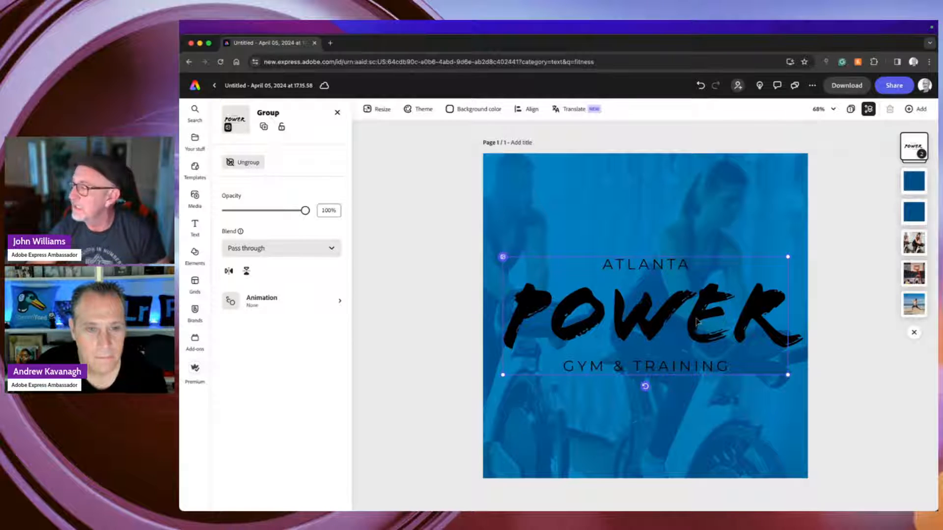
# Ungroup the text design, replace the word POWER with "DREW'S", and deselect everything
pyautogui.rightClick(604, 308)
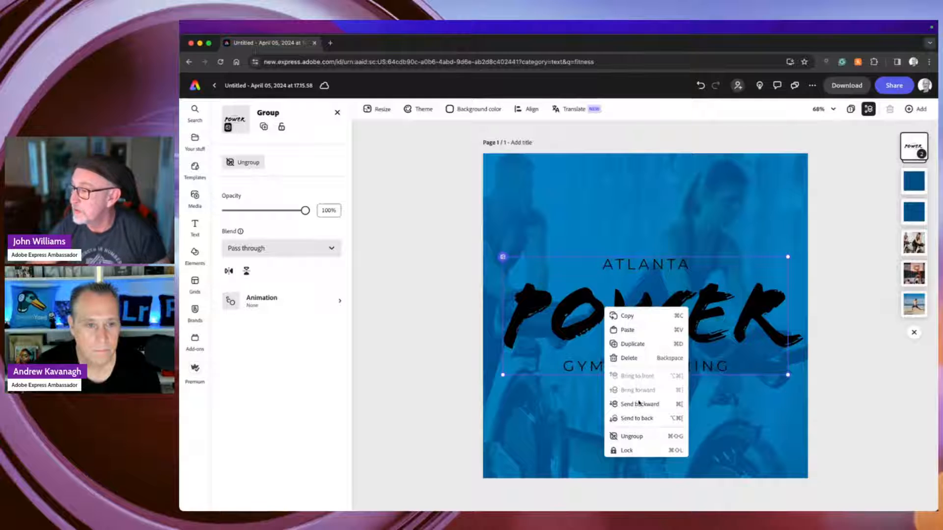
pyautogui.click(633, 436)
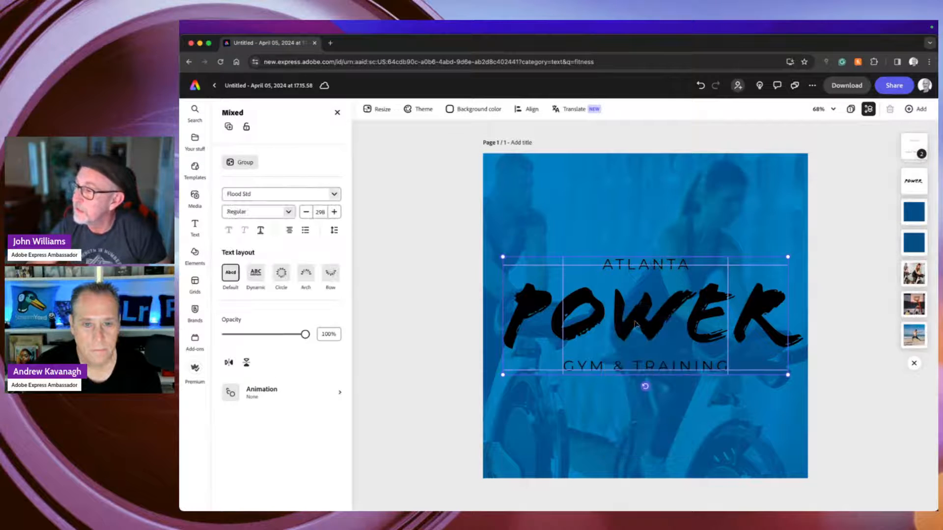
pyautogui.moveTo(517, 320); pyautogui.dragTo(767, 325)
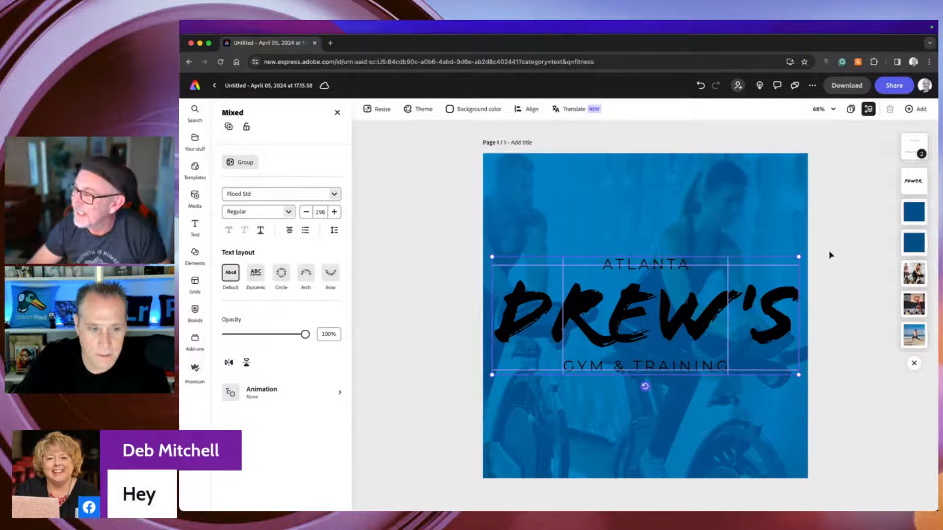
pyautogui.click(836, 298)
# Set the fill of the DREW'S text to white, #FFFFFF, and deselect it
pyautogui.click(690, 322)
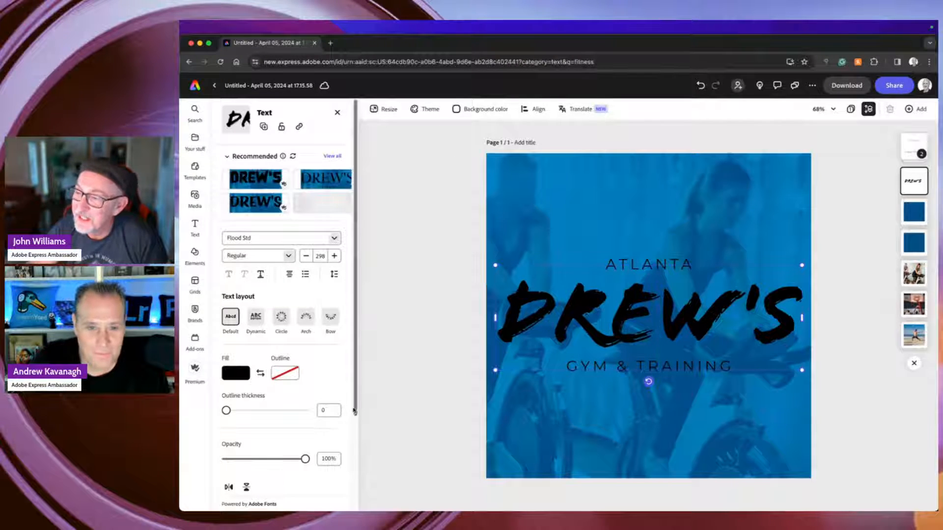
pyautogui.click(232, 373)
pyautogui.moveTo(279, 369); pyautogui.dragTo(260, 347)
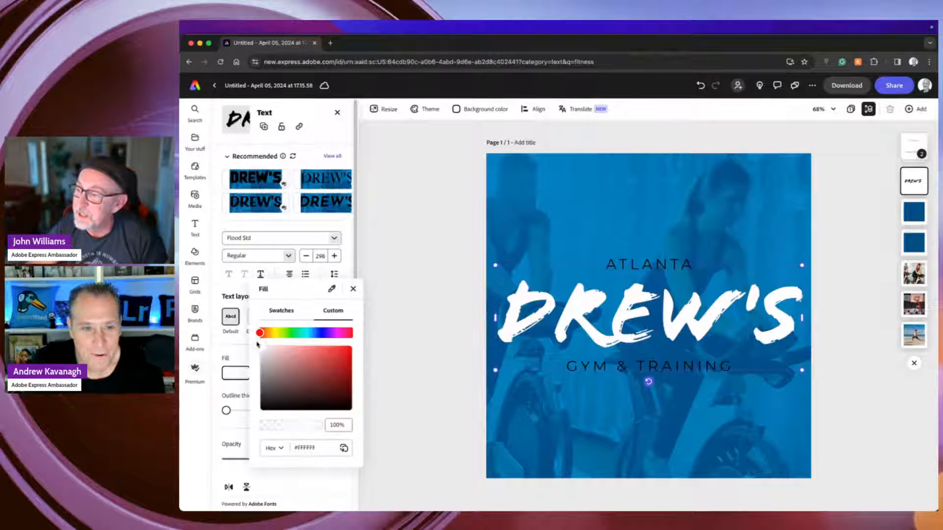
pyautogui.click(399, 283)
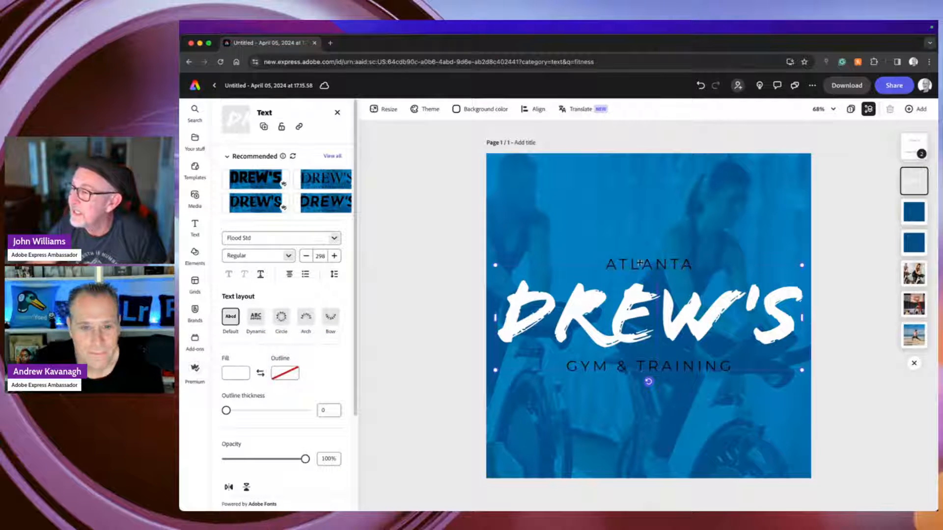
pyautogui.click(841, 294)
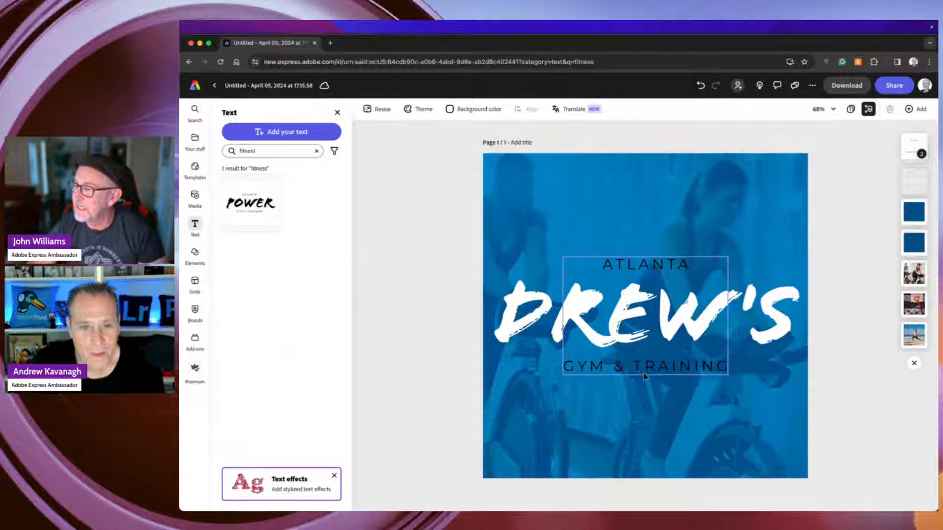
# Enlarge the group holding the ATLANTA and GYM & TRAINING lines slightly, and undo the accidental move of the blue rectangle
pyautogui.click(644, 376)
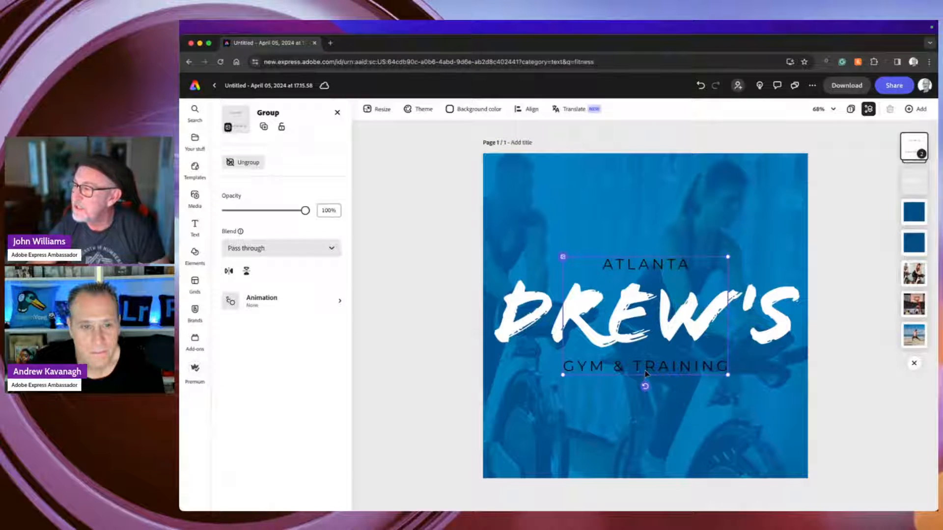
pyautogui.rightClick(646, 369)
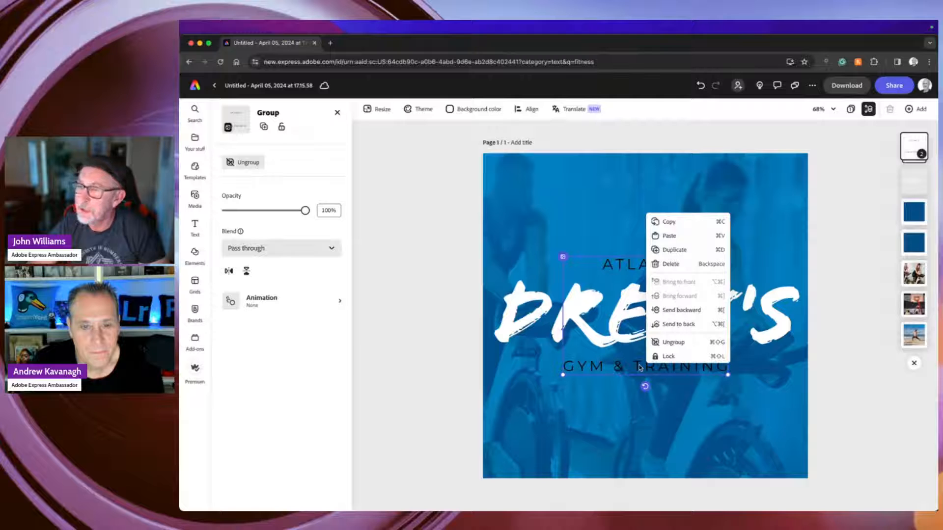
pyautogui.click(625, 352)
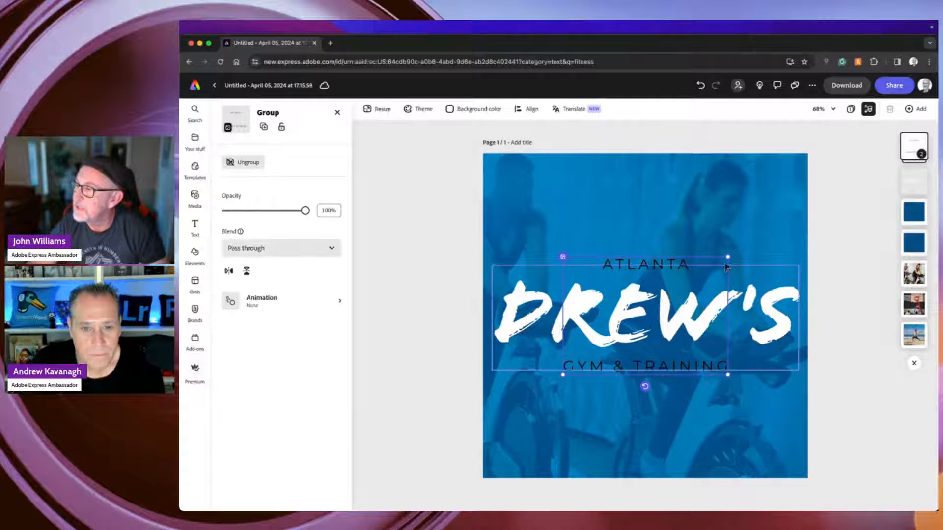
pyautogui.moveTo(727, 257); pyautogui.dragTo(757, 236)
pyautogui.click(684, 278)
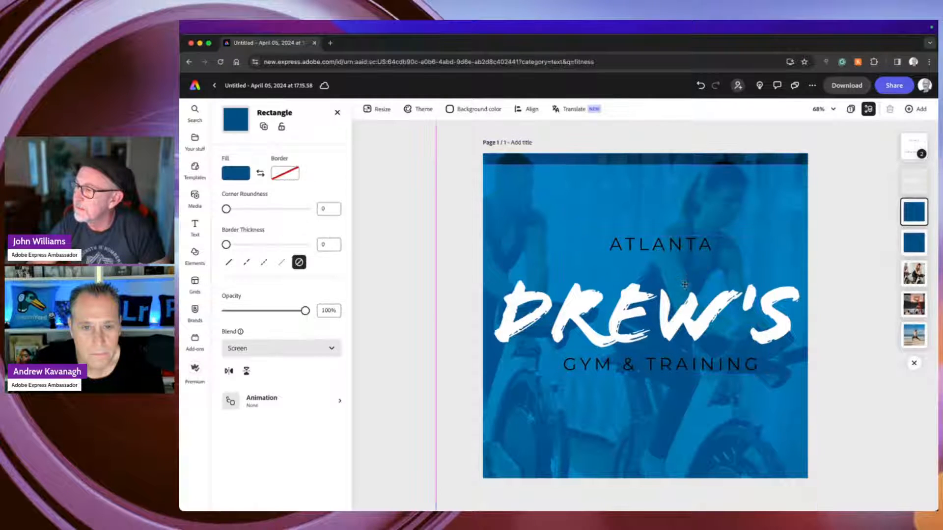
pyautogui.press('super+z')
# Move the ATLANTA and GYM & TRAINING group so its lines frame the DREW'S title above and below, and deselect it
pyautogui.click(680, 269)
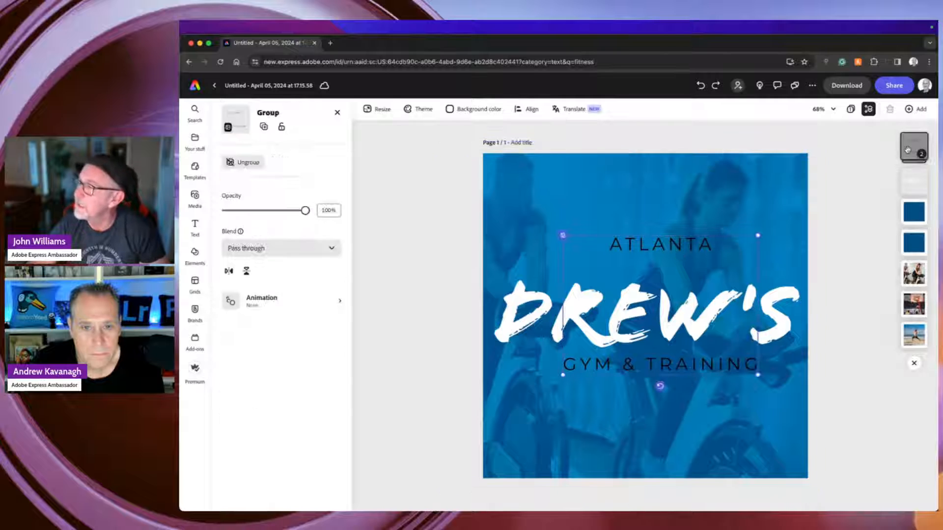
pyautogui.moveTo(681, 247); pyautogui.dragTo(659, 258)
pyautogui.doubleClick(659, 258)
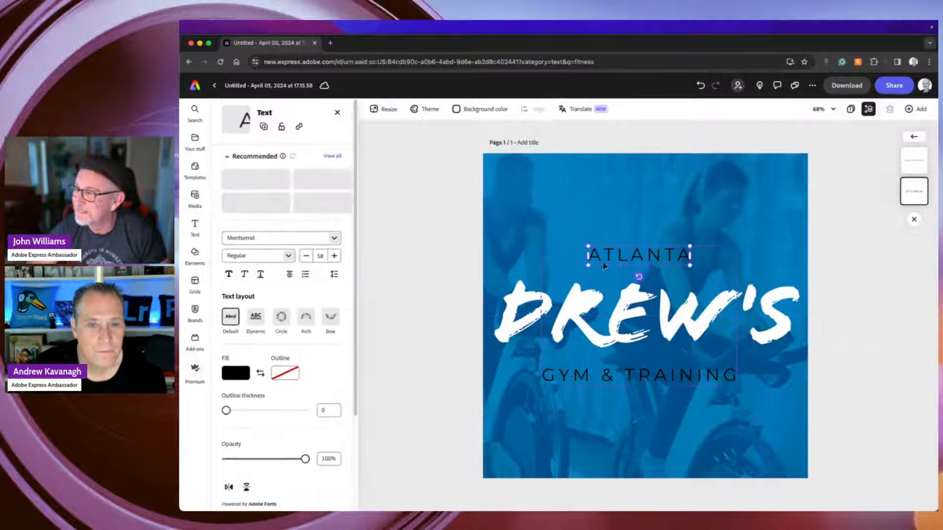
pyautogui.press('Escape')
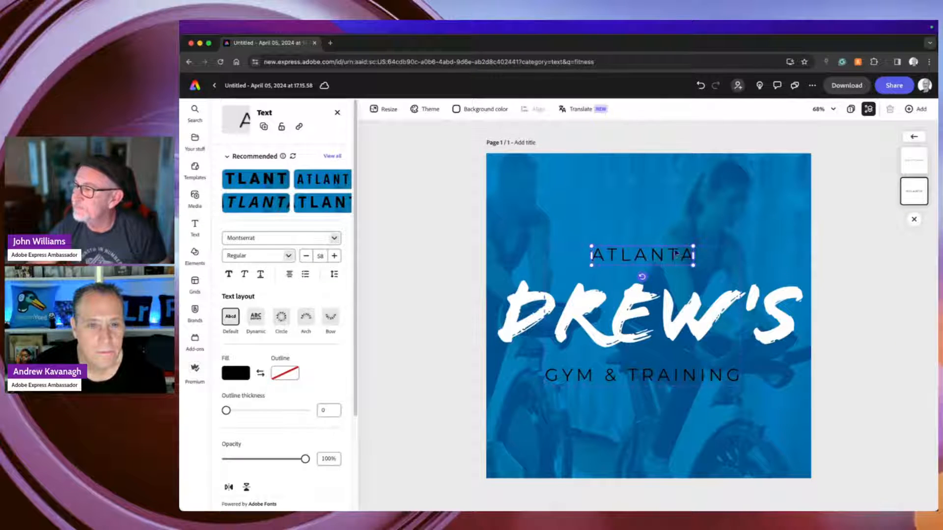
pyautogui.click(872, 265)
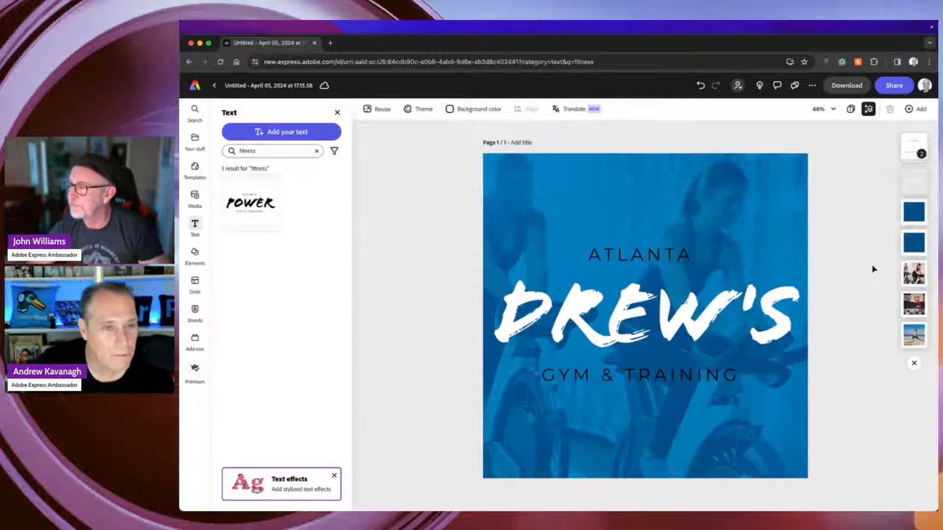
pyautogui.click(921, 271)
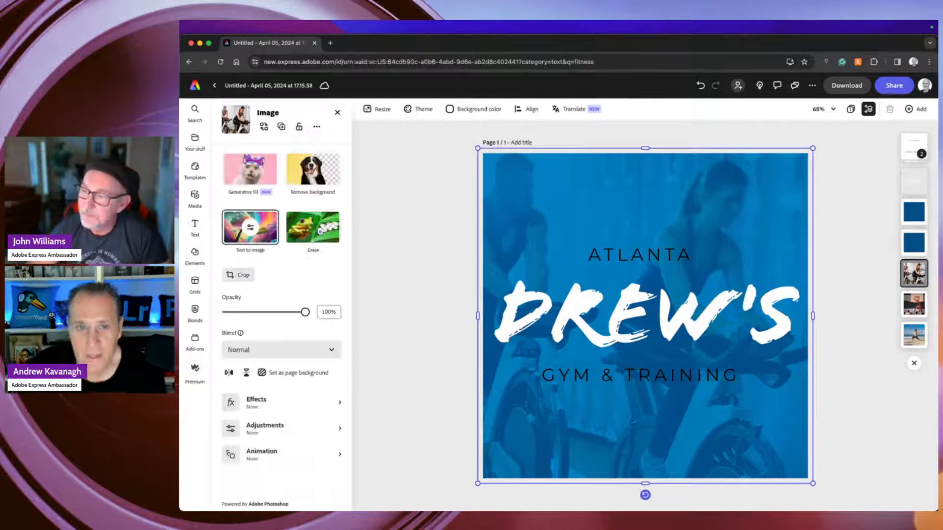
pyautogui.click(852, 263)
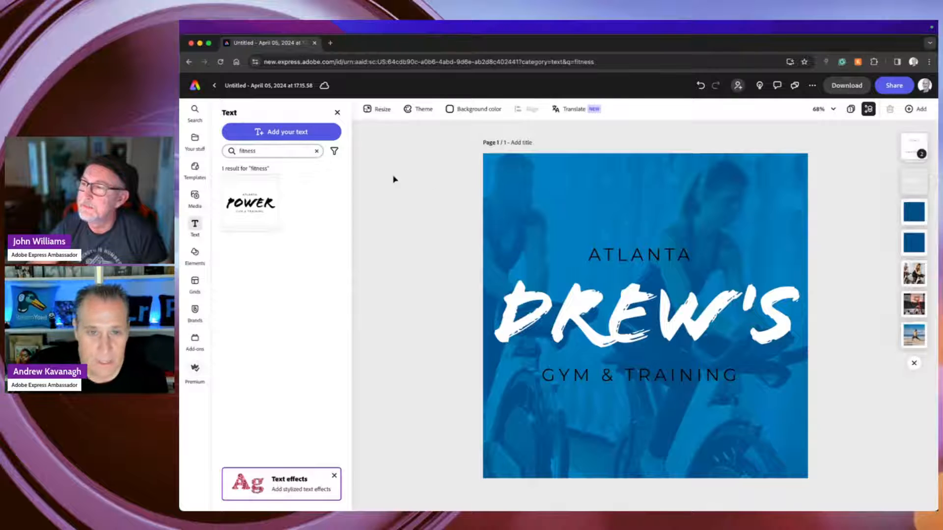
pyautogui.click(337, 113)
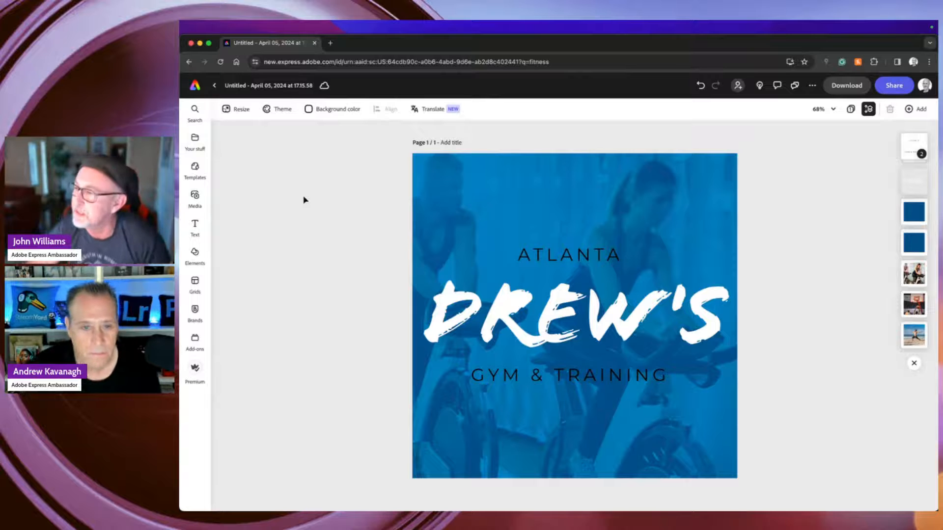
pyautogui.click(499, 200)
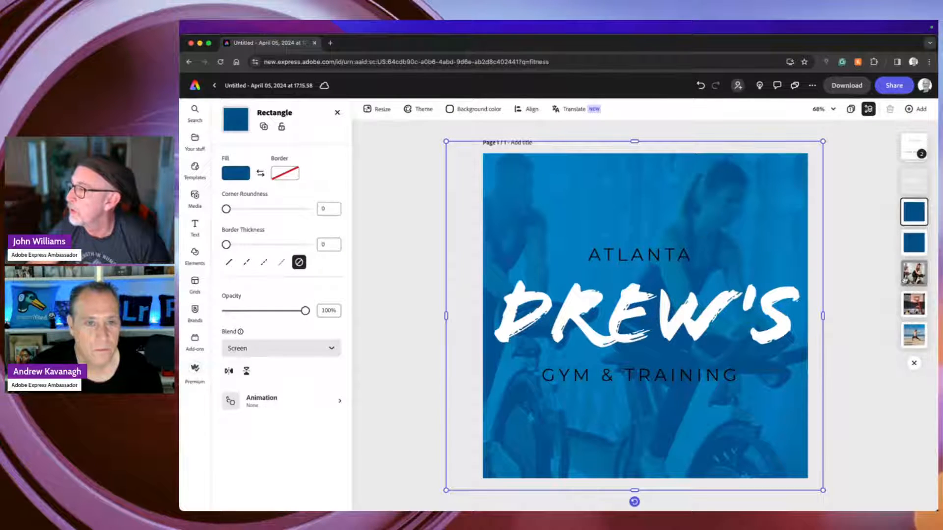
pyautogui.click(915, 278)
pyautogui.click(837, 235)
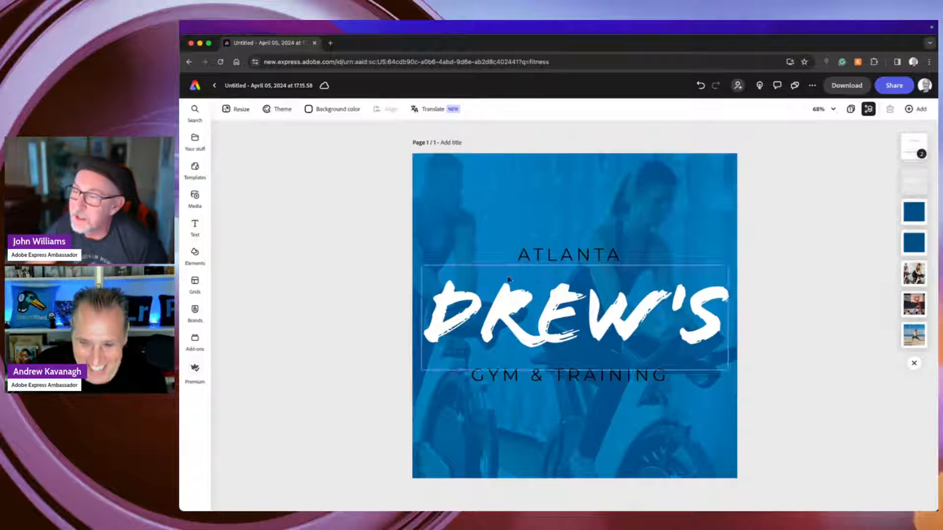
pyautogui.click(914, 336)
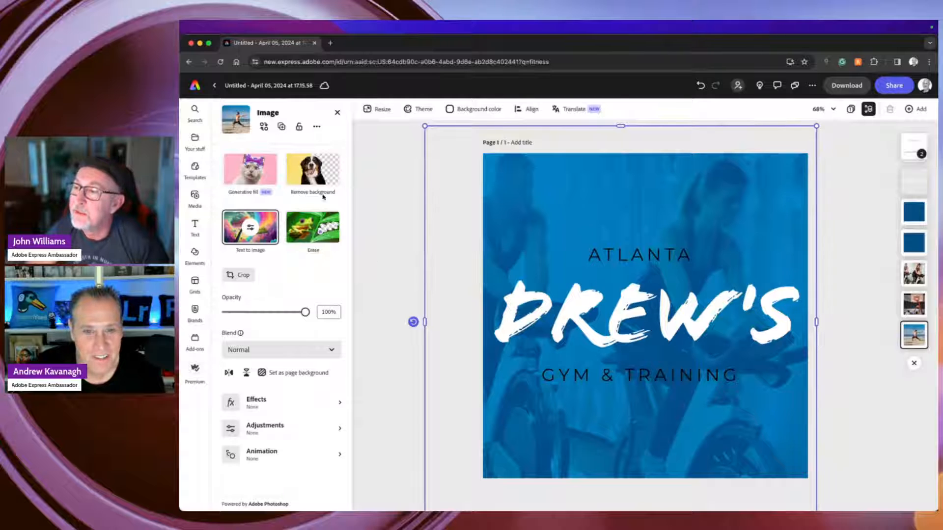
pyautogui.click(337, 114)
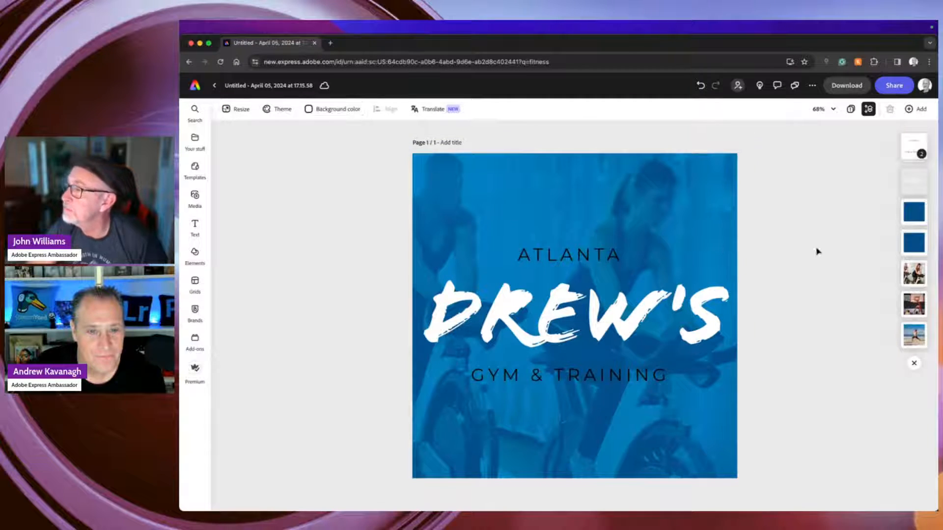
pyautogui.click(913, 275)
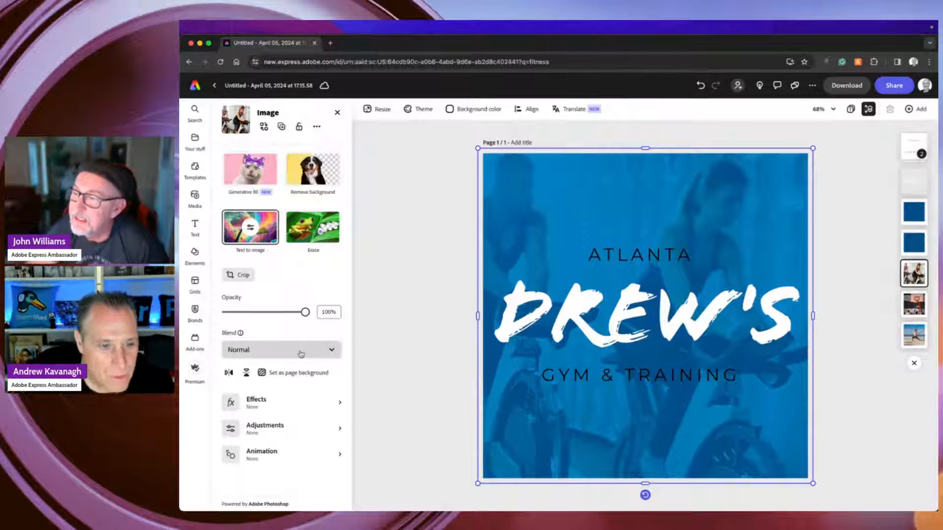
pyautogui.click(390, 246)
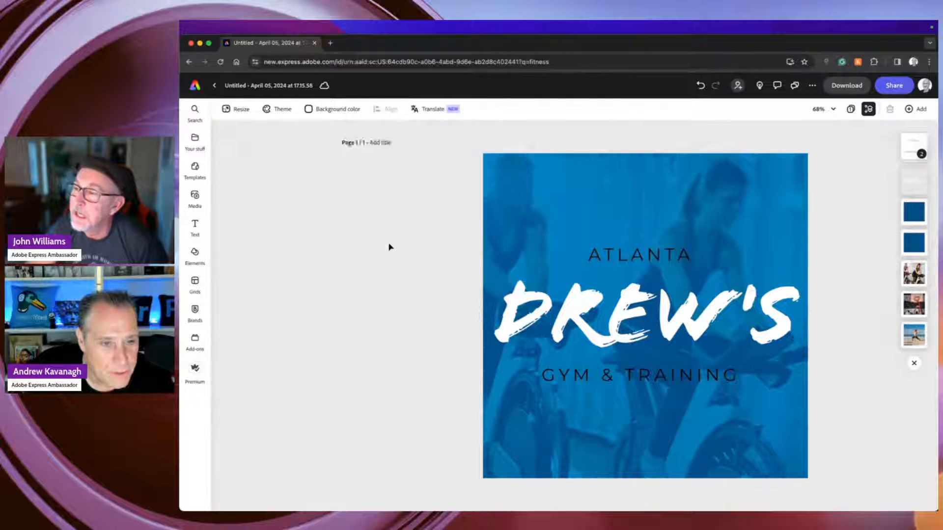
pyautogui.click(914, 279)
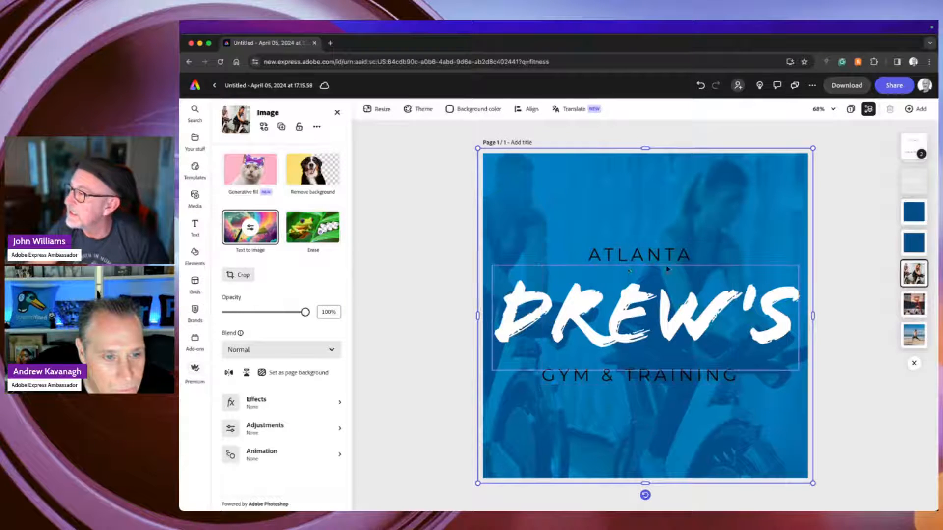
pyautogui.click(654, 263)
pyautogui.keyDown('shift'); pyautogui.click(766, 319); pyautogui.keyUp('shift')
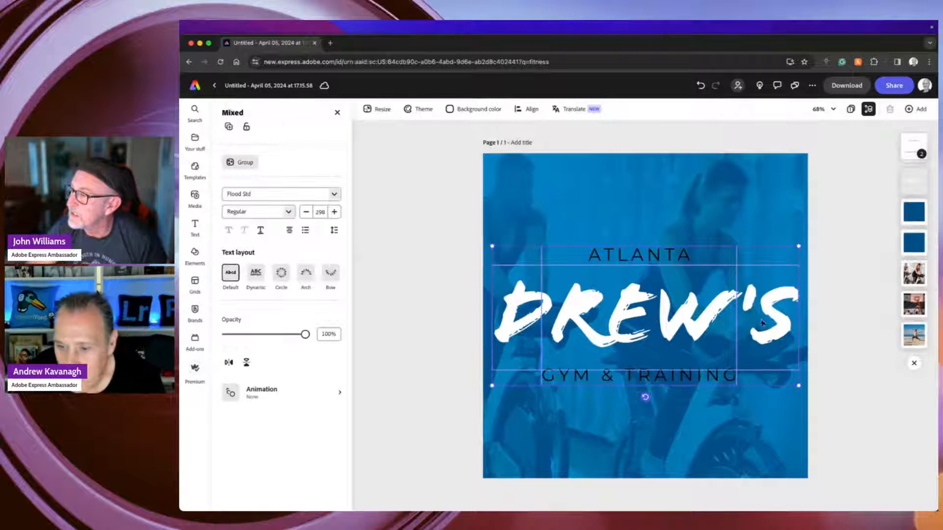
pyautogui.rightClick(762, 322)
pyautogui.click(830, 216)
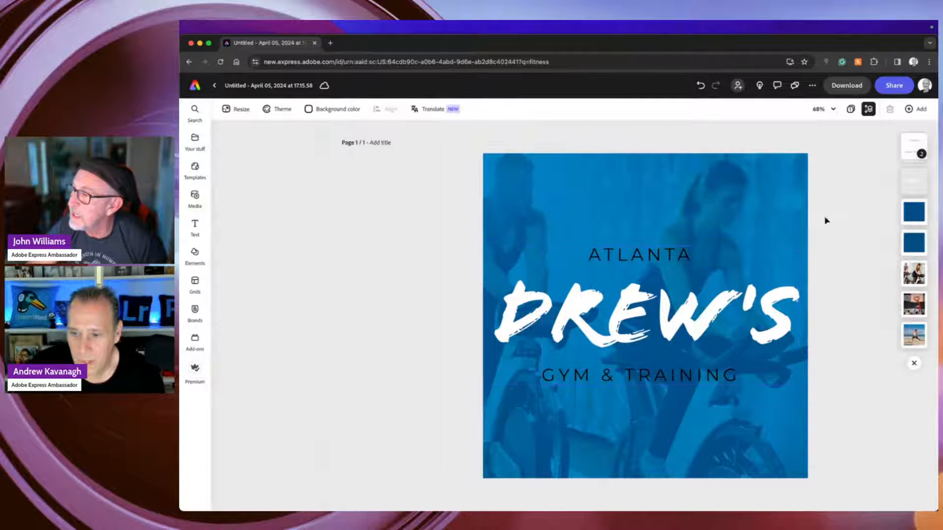
pyautogui.click(567, 251)
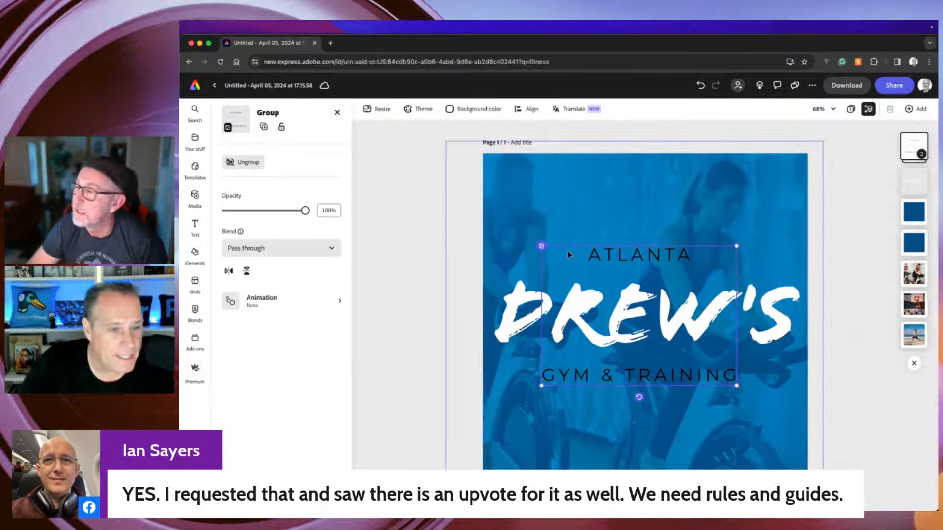
pyautogui.click(632, 261)
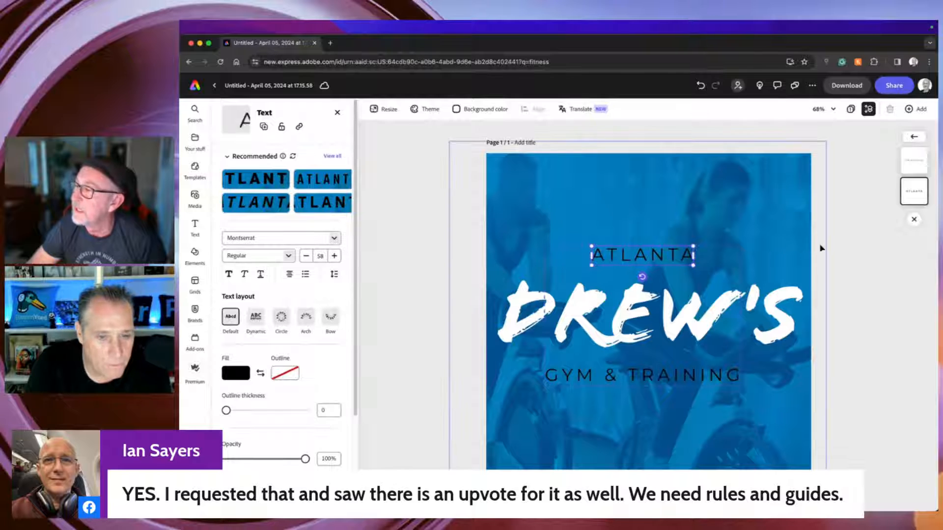
pyautogui.click(857, 250)
pyautogui.click(909, 154)
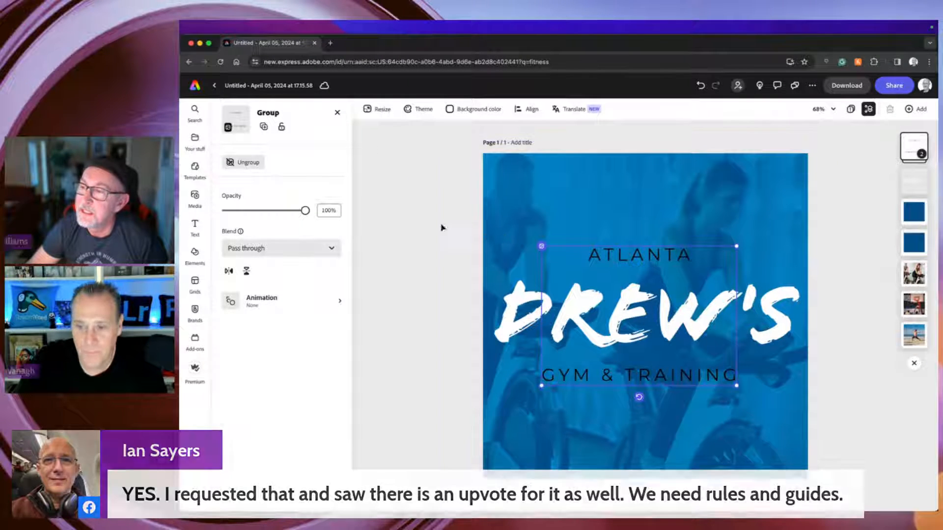
pyautogui.click(197, 225)
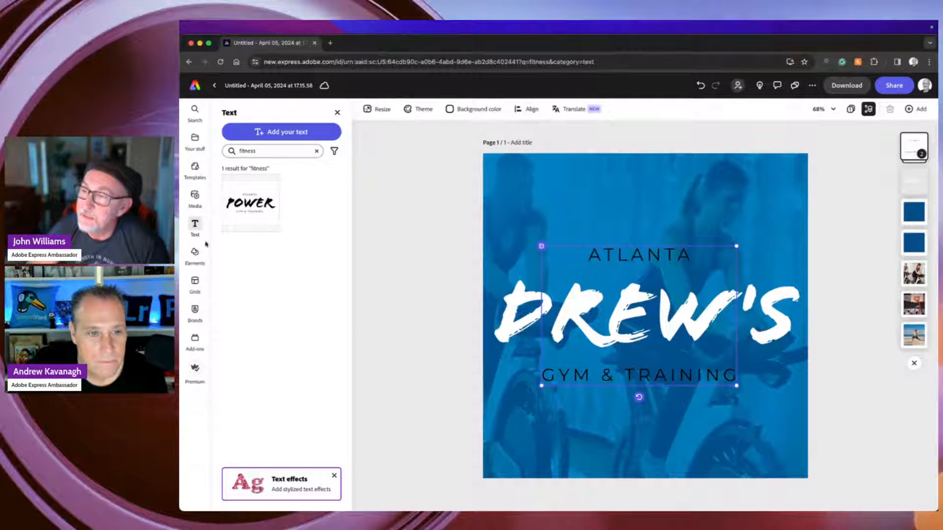
pyautogui.click(196, 255)
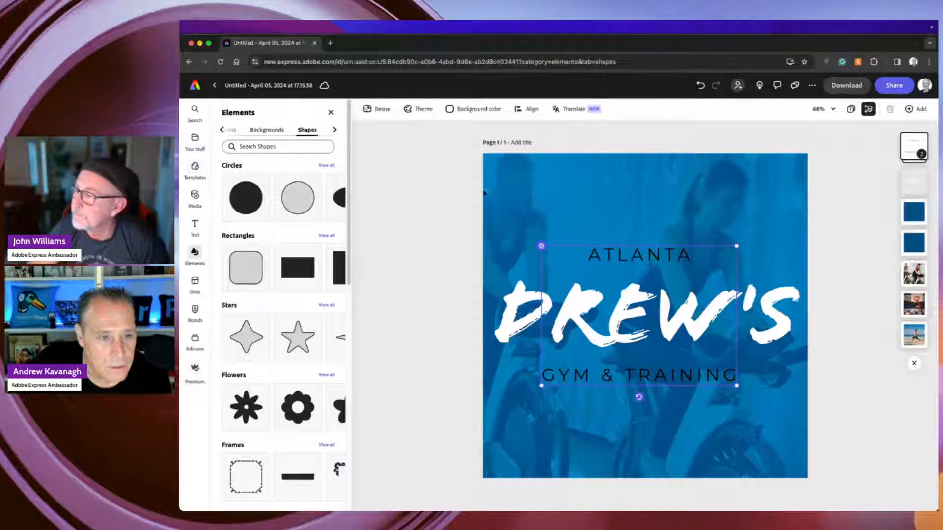
# Apply the Bungee in-animation to the ATLANTA text inside its group
pyautogui.click(643, 260)
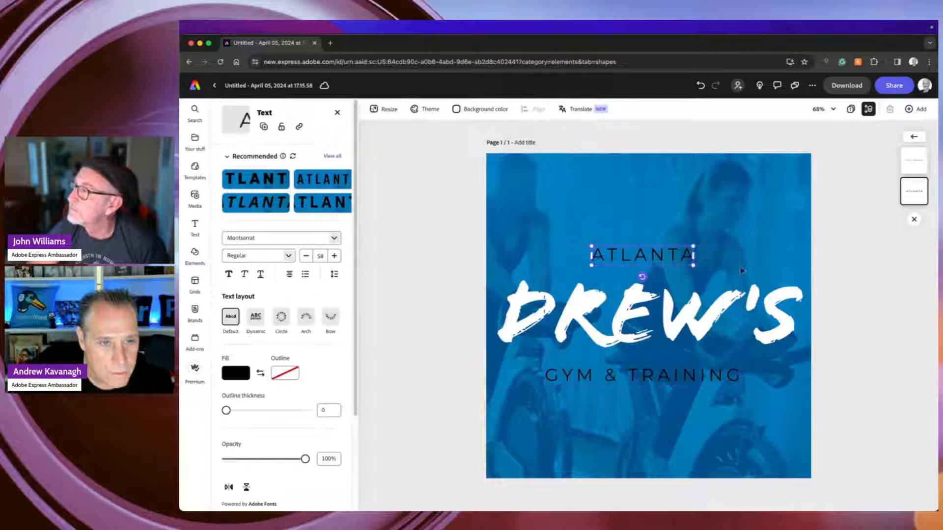
pyautogui.scroll(-3, 273, 336)
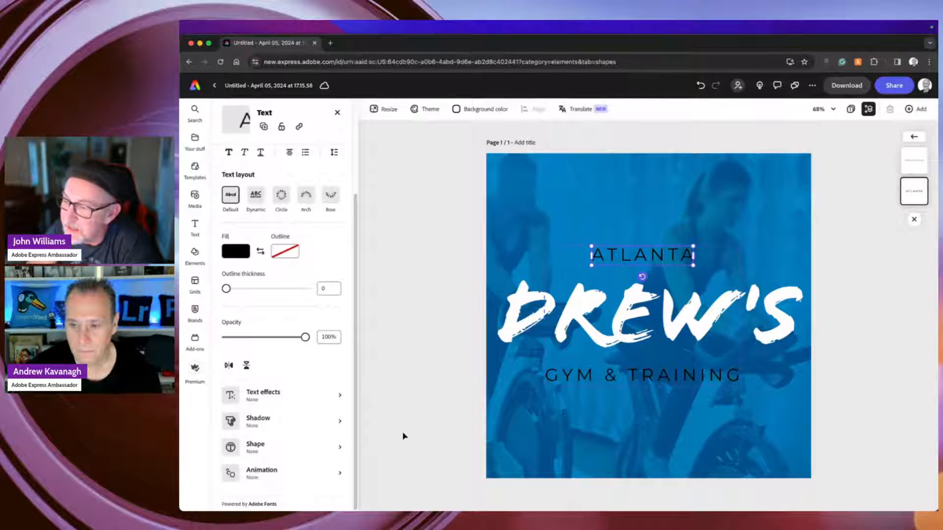
pyautogui.click(337, 474)
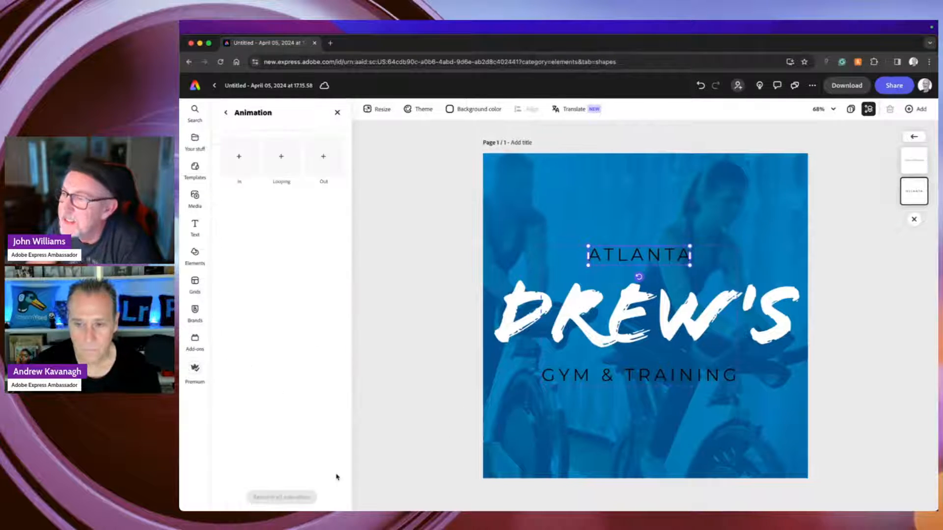
pyautogui.click(240, 159)
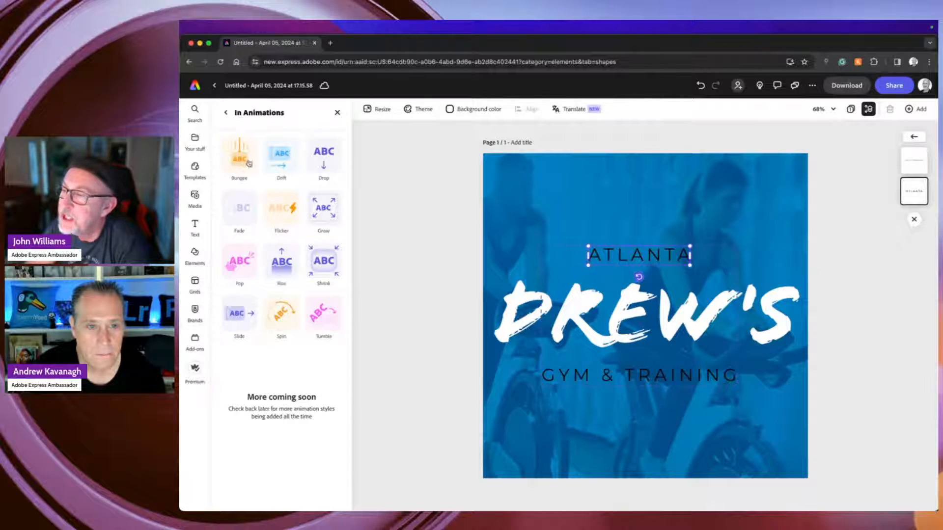
pyautogui.click(248, 162)
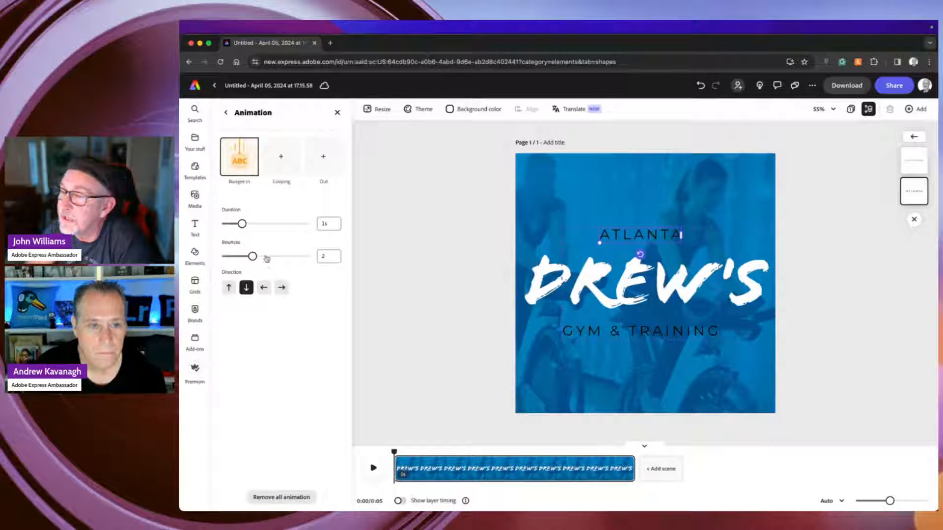
# Set the duration of the ATLANTA text's Bungee animation to 1.5 s and deselect the text
pyautogui.moveTo(243, 226); pyautogui.dragTo(245, 225)
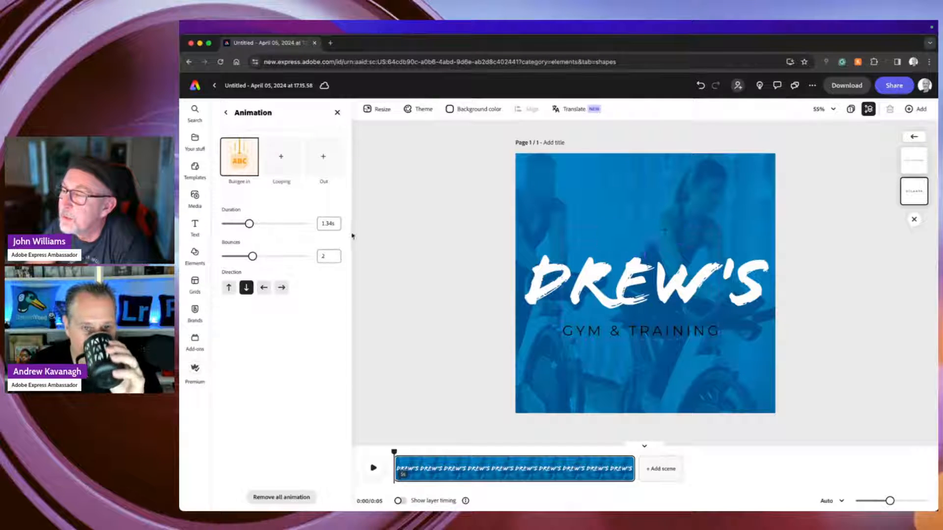
pyautogui.click(339, 225)
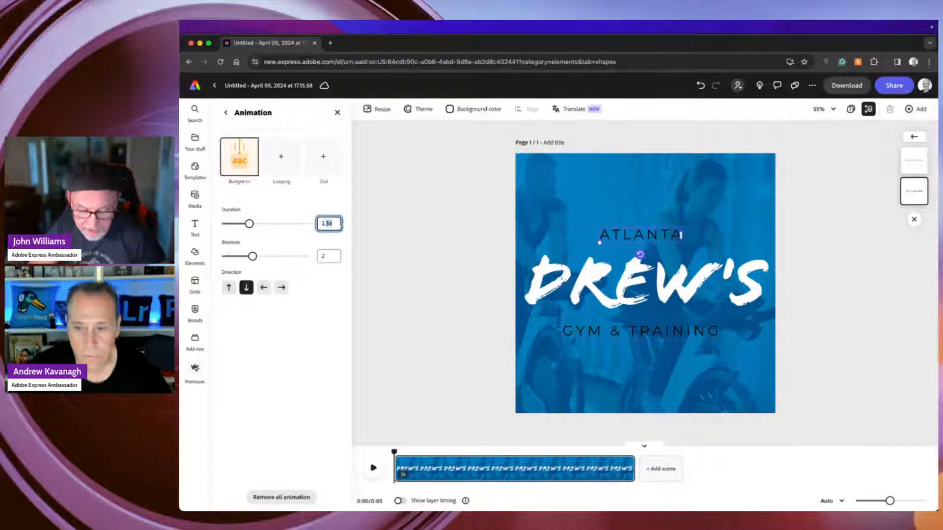
pyautogui.write('1.5')
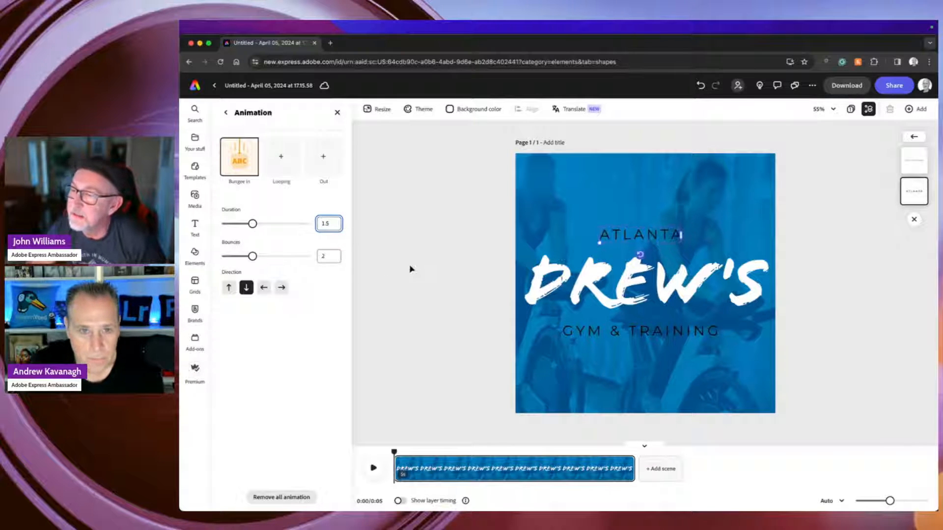
pyautogui.click(386, 269)
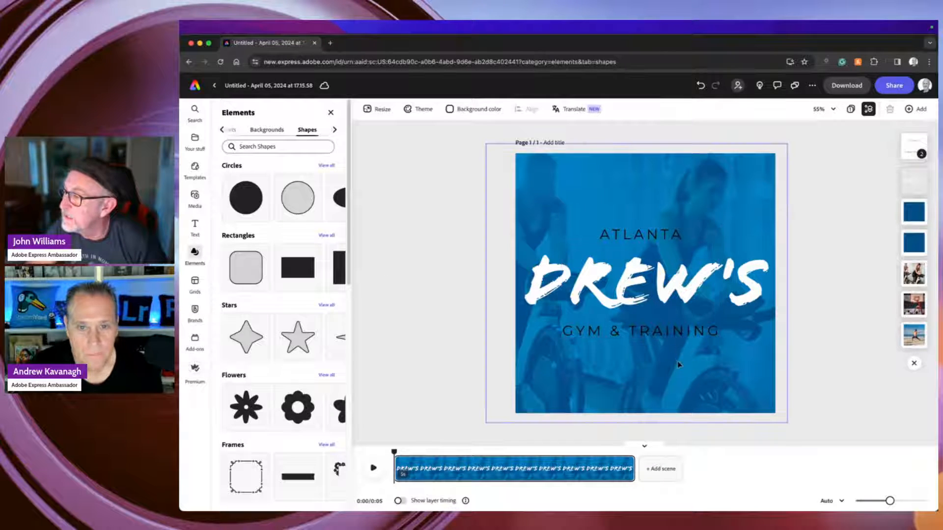
# Apply the Bungee in-animation with upward direction to the GYM & TRAINING text inside its group
pyautogui.click(682, 345)
pyautogui.click(671, 333)
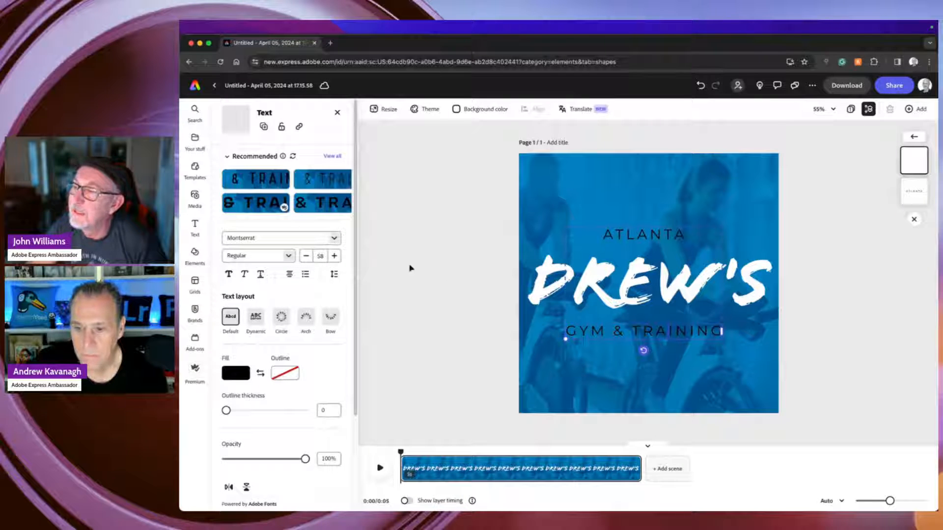
pyautogui.scroll(-3, 265, 331)
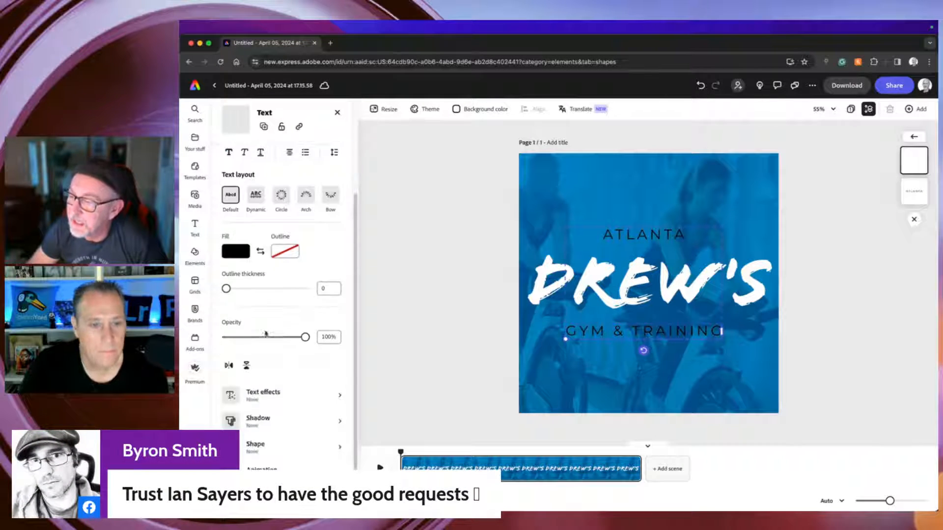
pyautogui.click(262, 467)
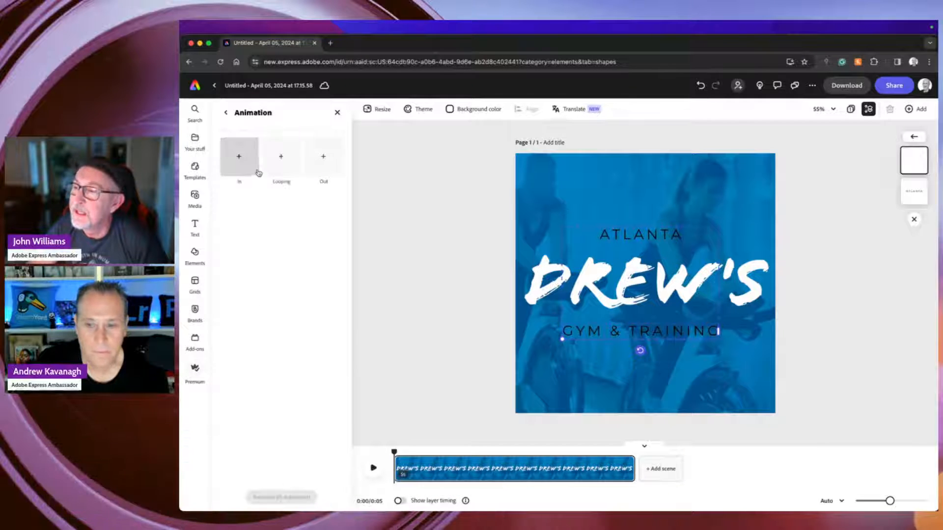
pyautogui.click(238, 156)
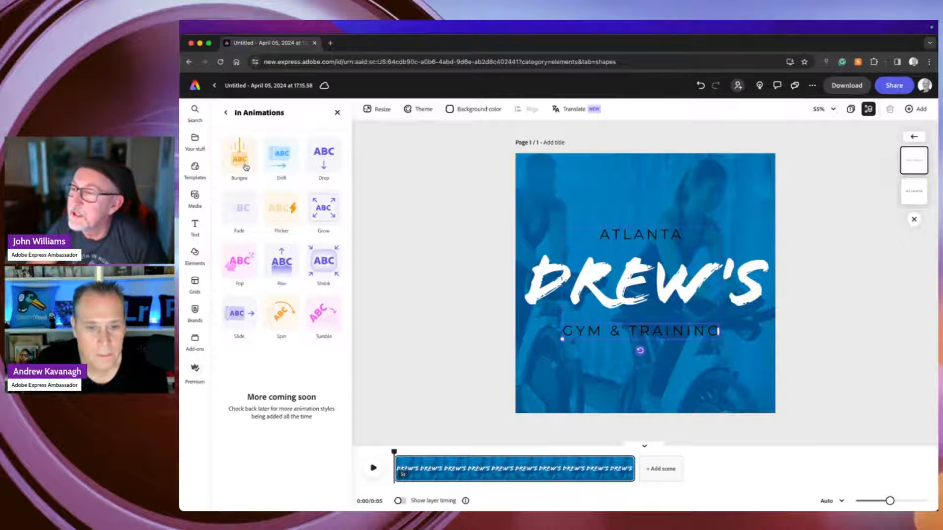
pyautogui.click(248, 168)
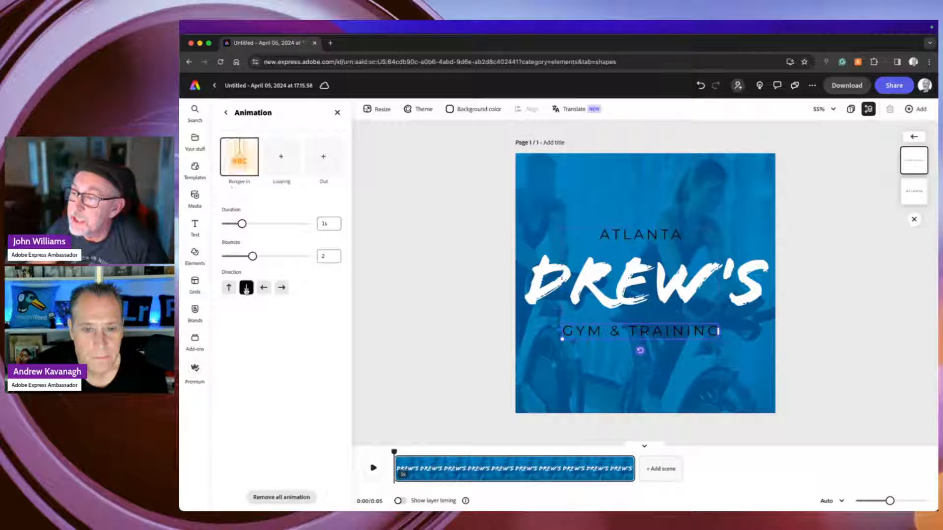
pyautogui.click(229, 288)
# Set the duration of the GYM & TRAINING text's Bungee animation to 1.5 s and deselect the text
pyautogui.click(331, 224)
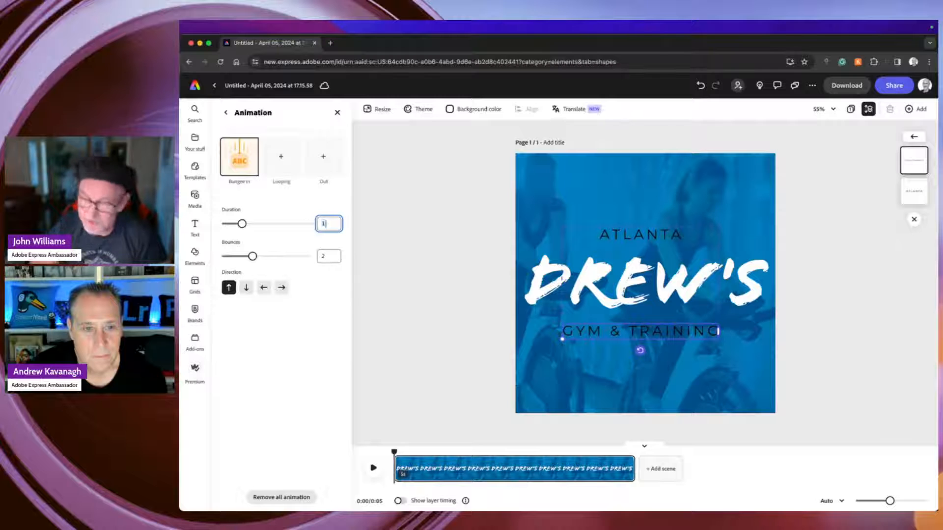
pyautogui.write('.5')
pyautogui.press('Return')
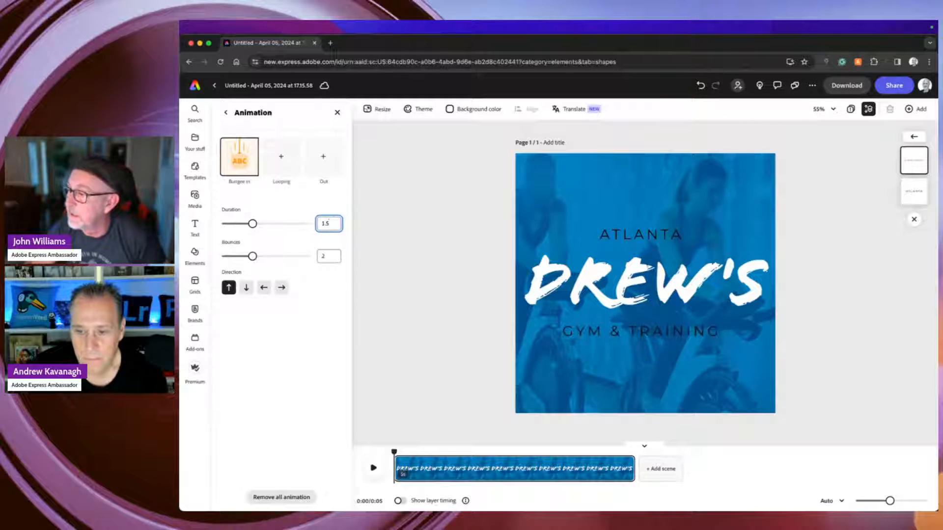
pyautogui.click(429, 251)
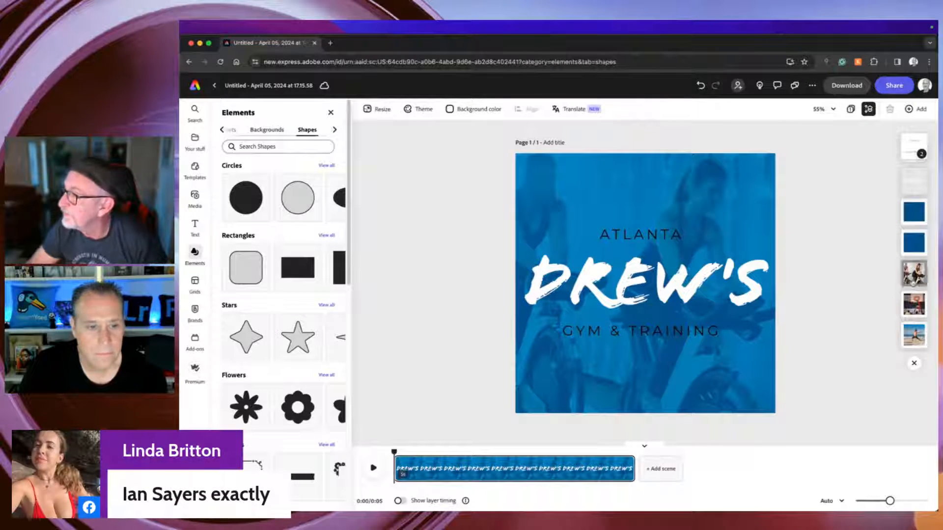
# Apply the Pop in-animation to the cycling photo layer and deselect it
pyautogui.click(914, 274)
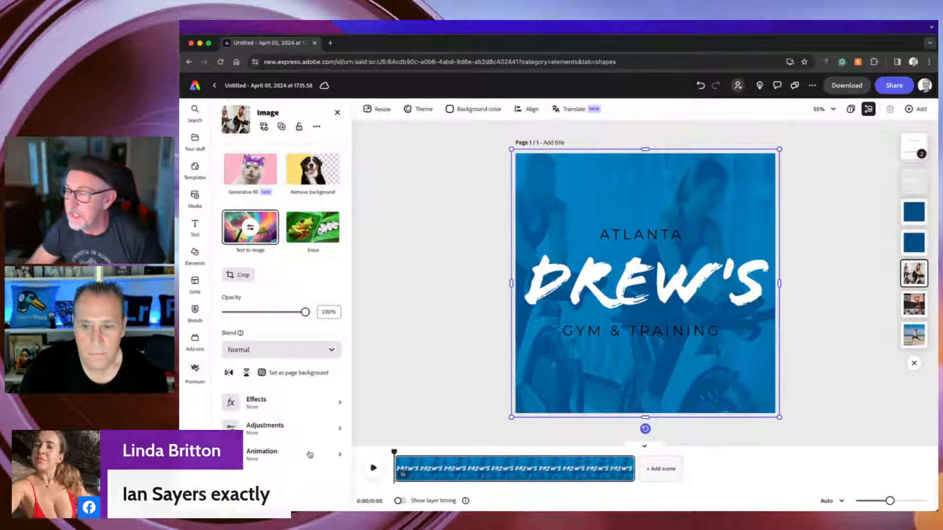
pyautogui.click(309, 450)
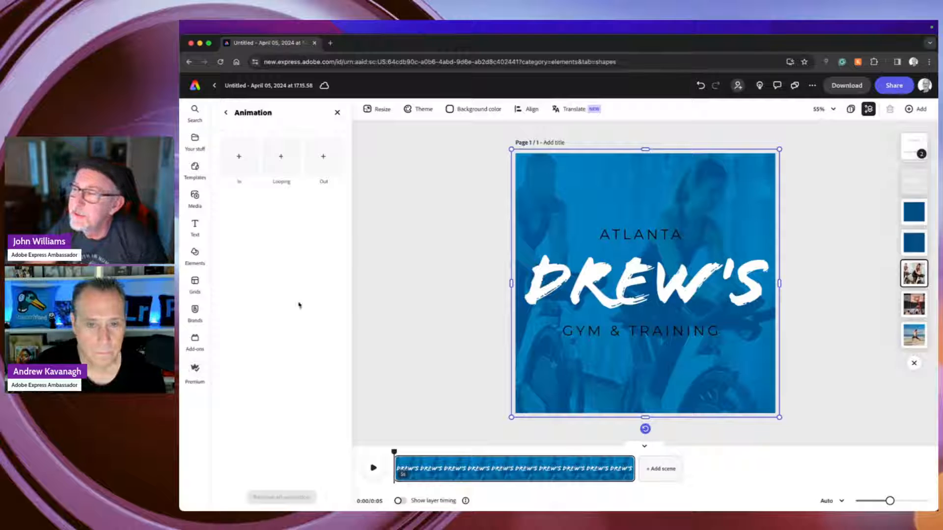
pyautogui.click(245, 168)
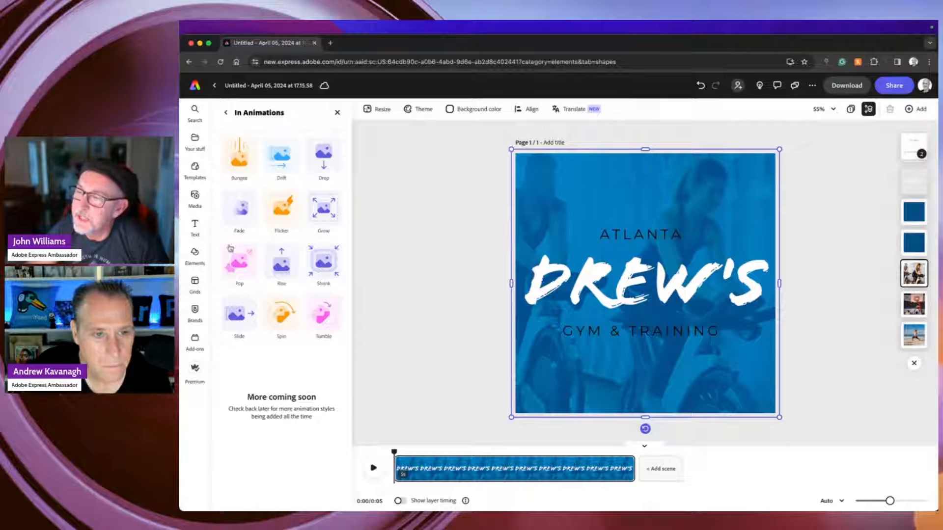
pyautogui.click(240, 268)
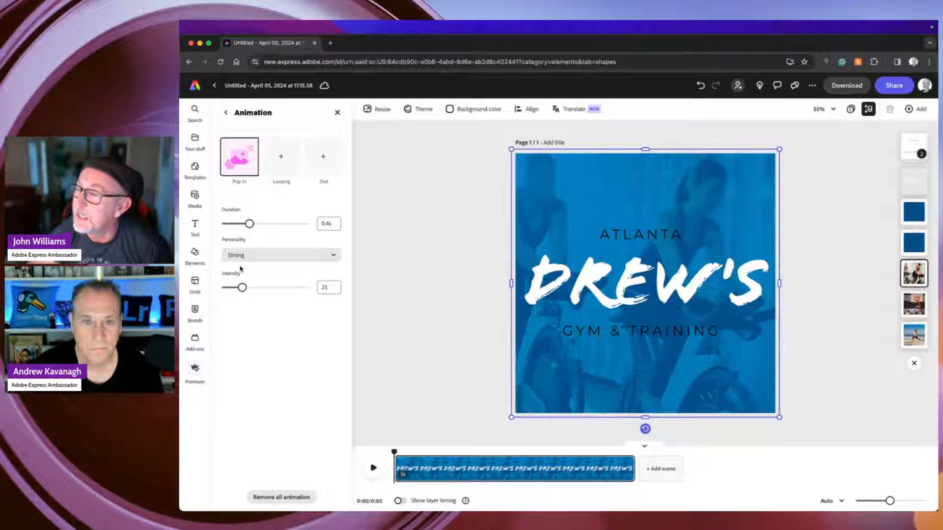
pyautogui.click(398, 284)
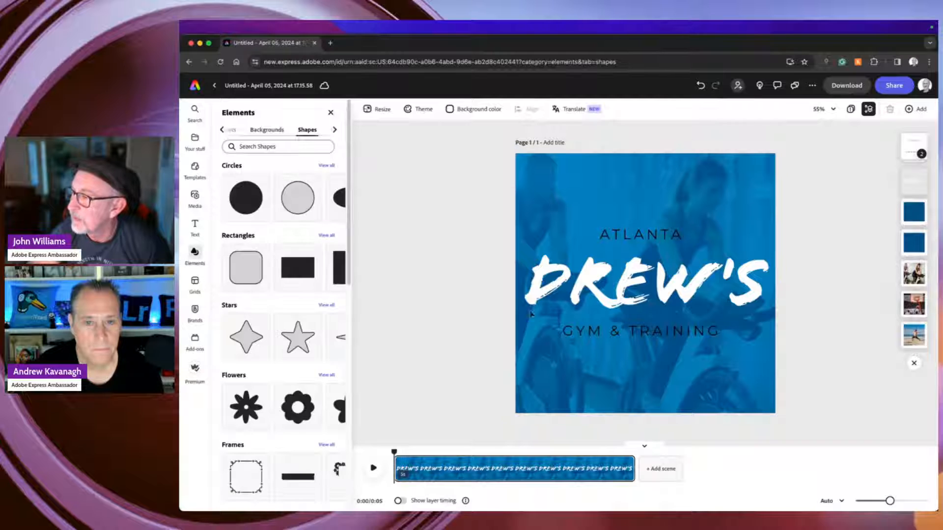
# Review the Pop animation settings of the cycling photo layer and deselect it
pyautogui.click(914, 303)
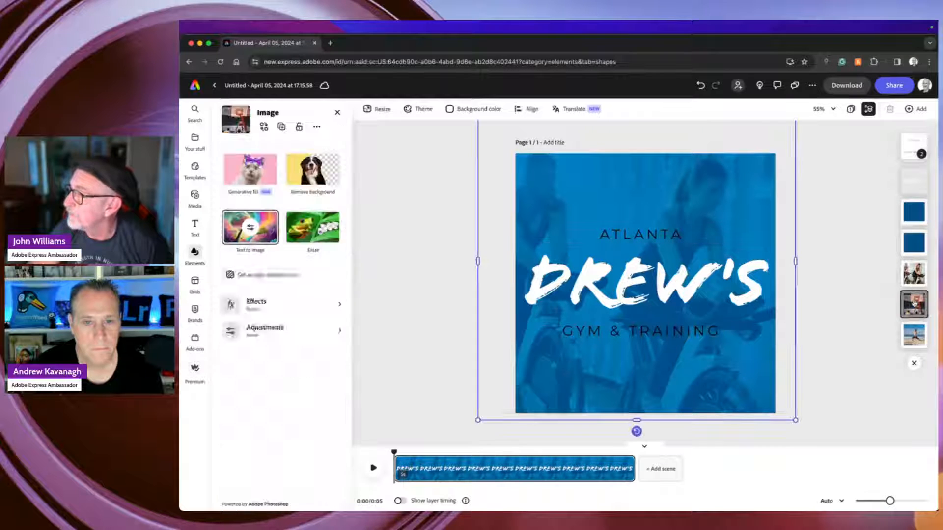
pyautogui.click(913, 273)
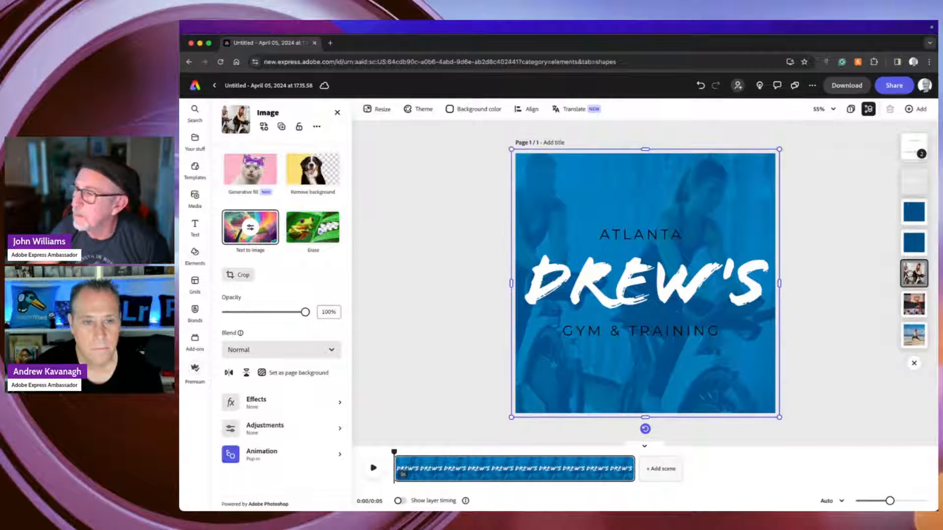
pyautogui.click(339, 455)
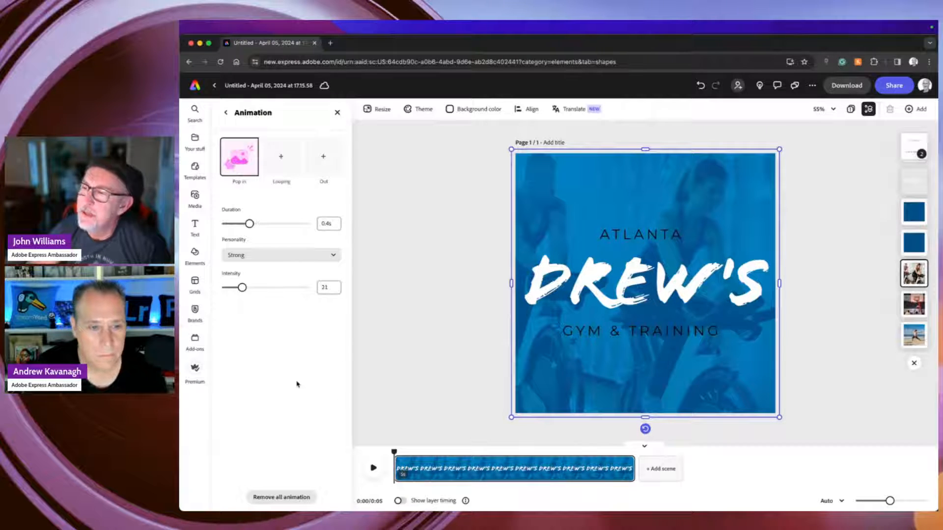
pyautogui.click(440, 317)
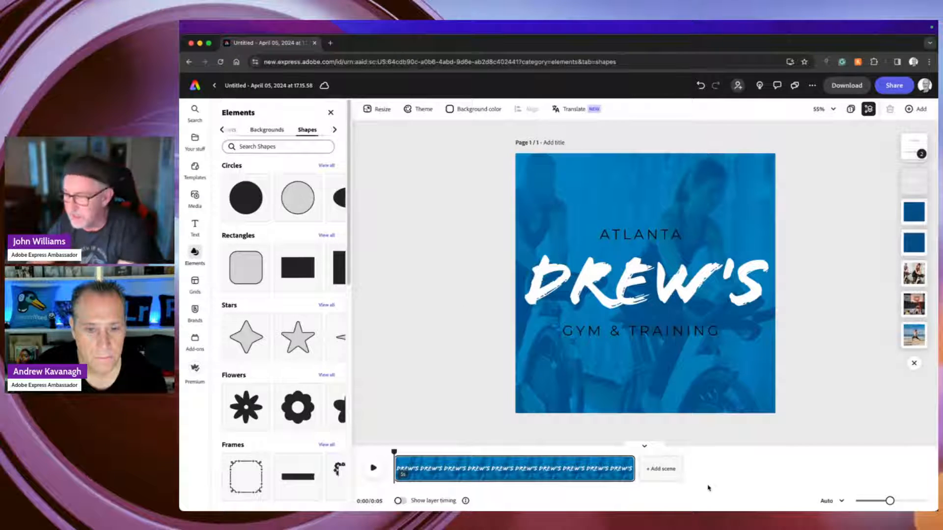
# Add an empty second scene to the timeline and delete it
pyautogui.moveTo(602, 480)
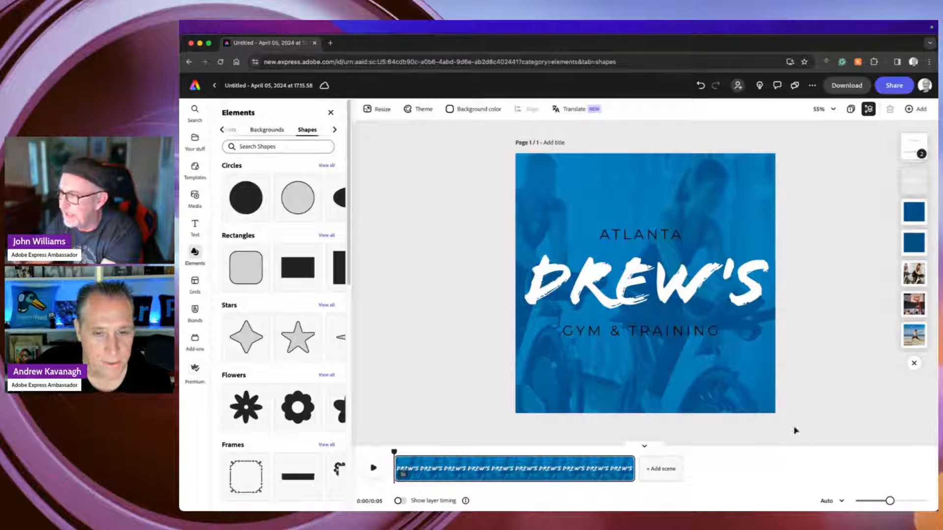
pyautogui.click(663, 470)
pyautogui.click(713, 471)
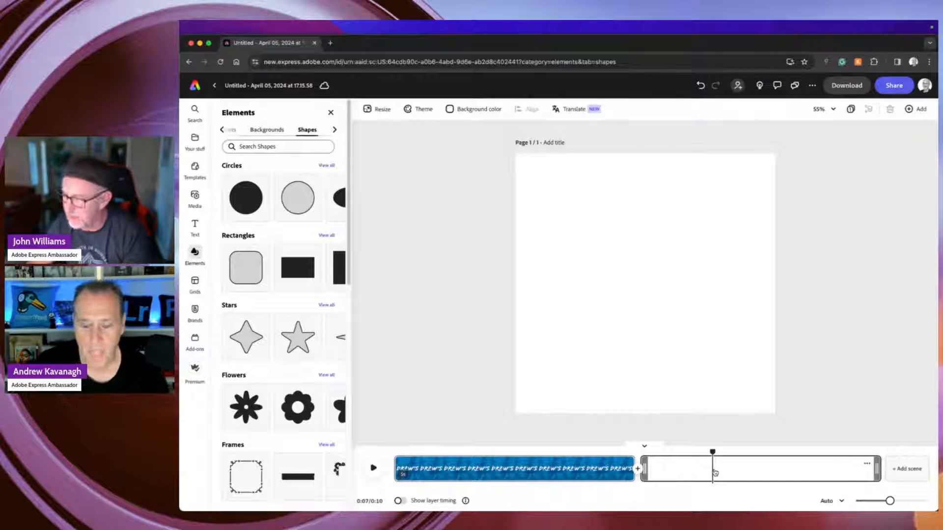
pyautogui.press('Delete')
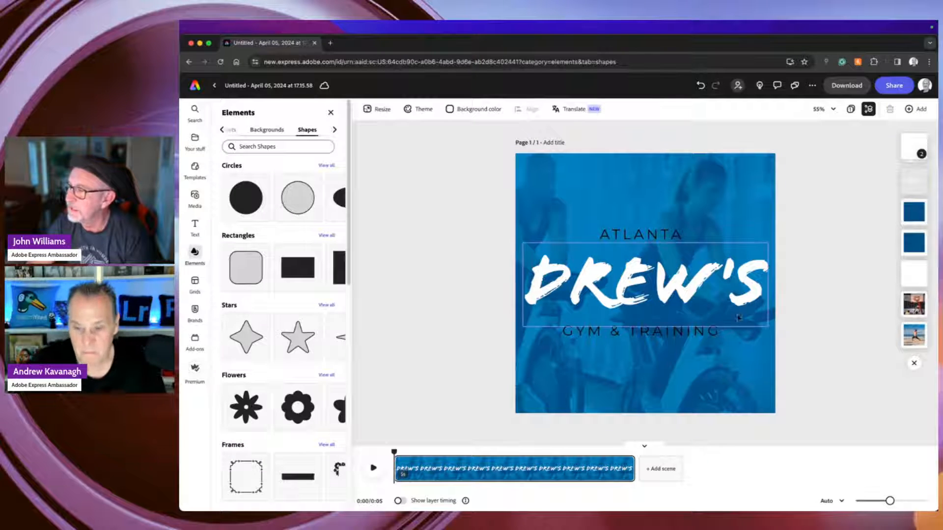
# Select the basketball photo layer and hide the layer stack
pyautogui.click(751, 401)
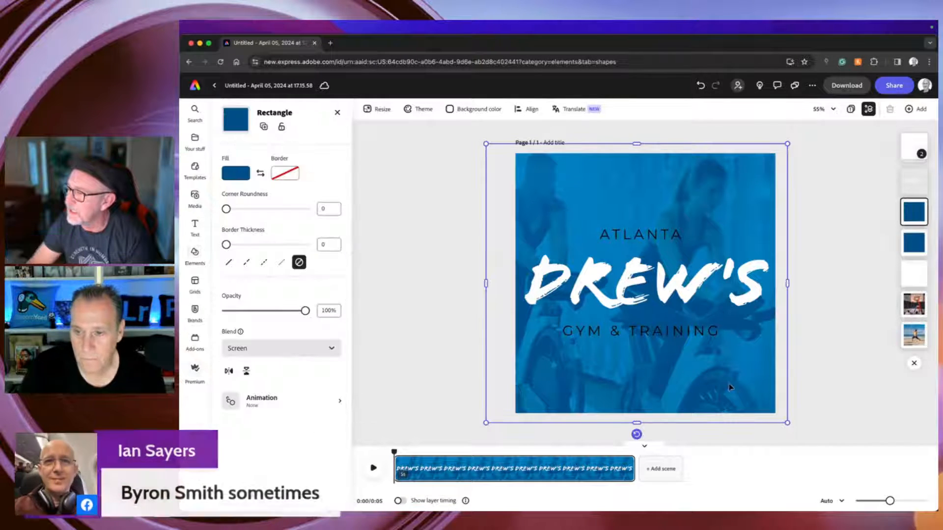
pyautogui.click(918, 305)
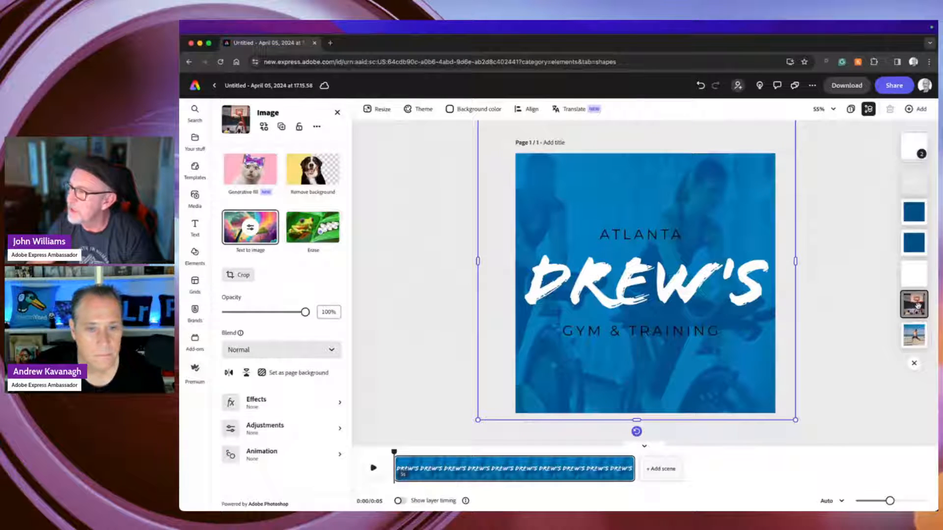
pyautogui.click(913, 365)
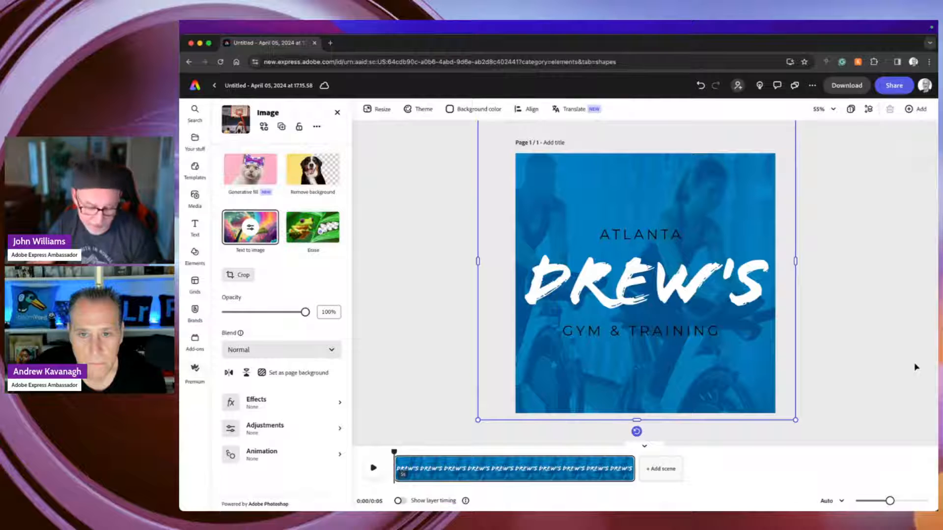
# Undo the deletion of the empty second scene, delete that scene again and clear the selection
pyautogui.press('super+z')
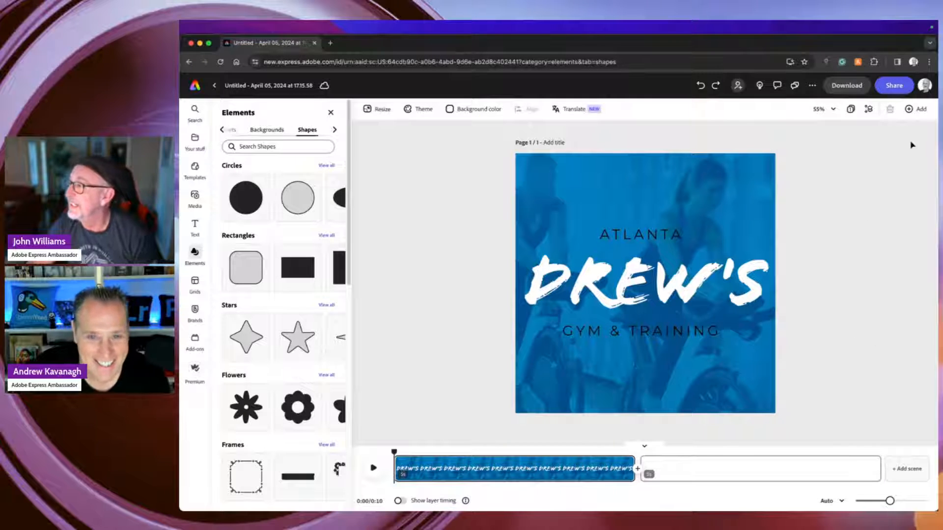
pyautogui.click(692, 198)
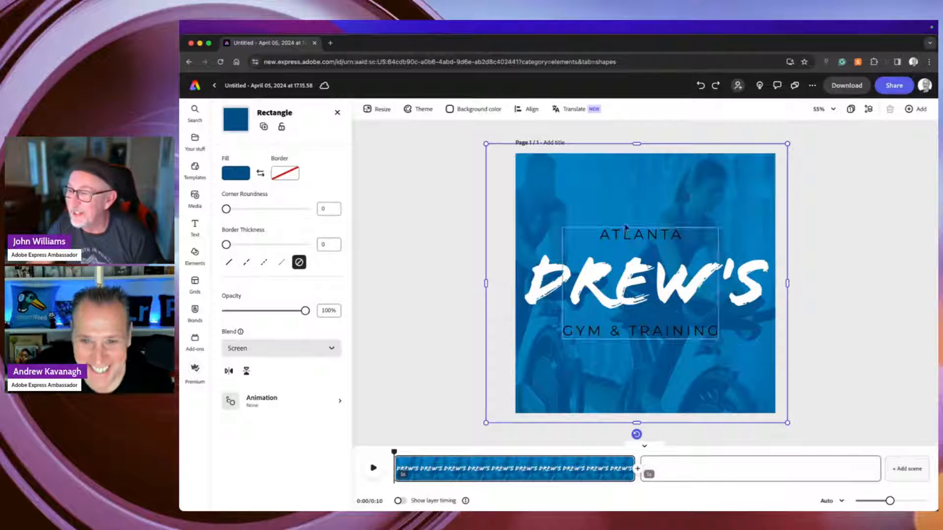
pyautogui.click(576, 277)
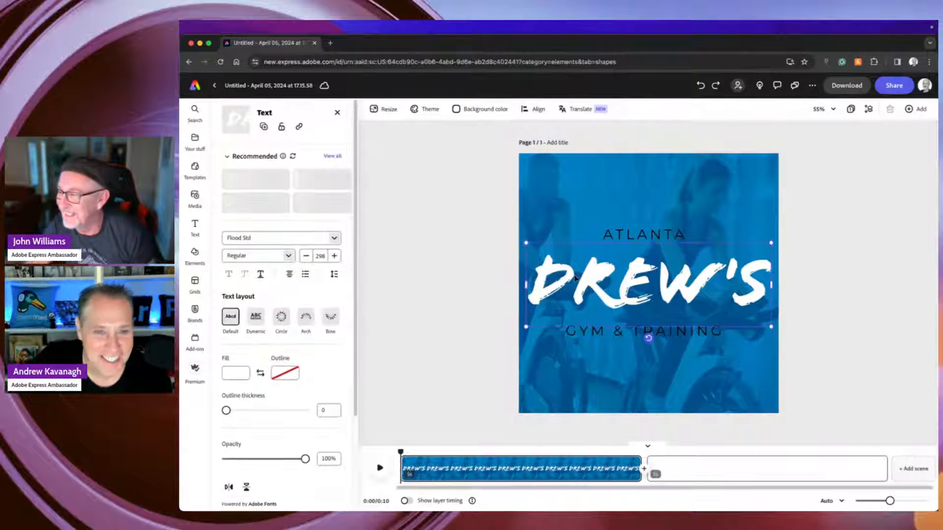
pyautogui.click(765, 463)
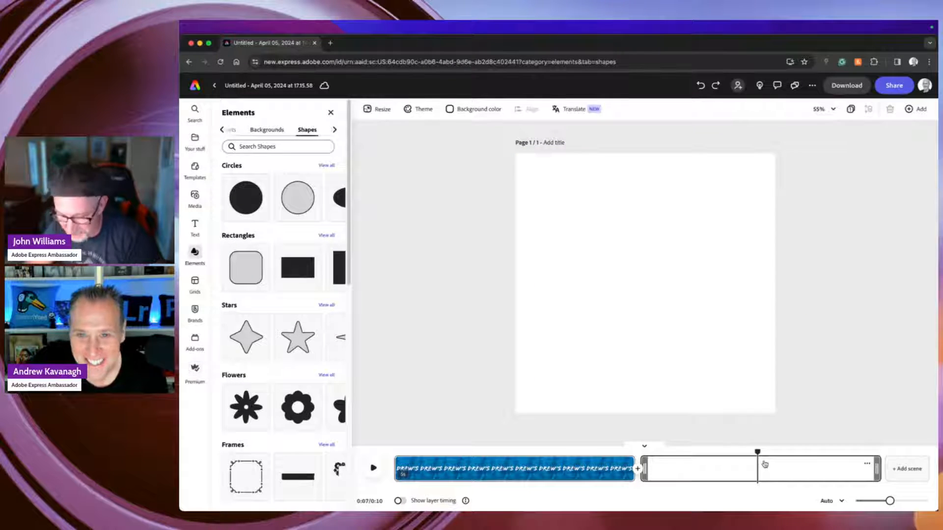
pyautogui.press('Delete')
pyautogui.click(743, 363)
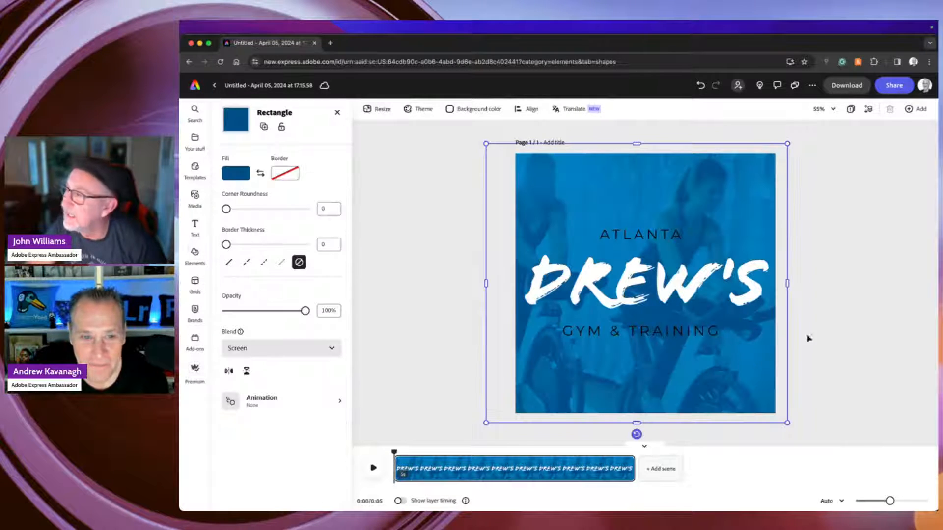
pyautogui.click(889, 250)
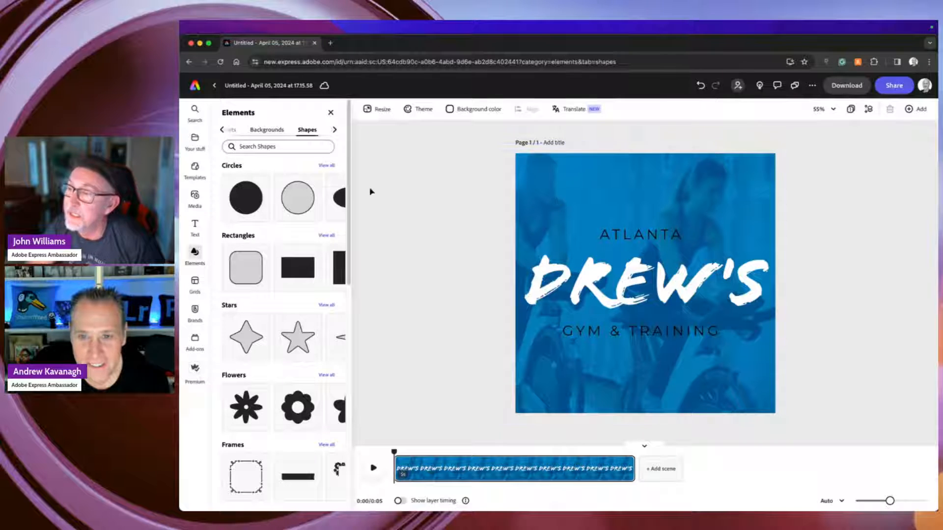
# Check the animation options of the blue rectangle and the DREW'S title, and show the layer stack
pyautogui.click(562, 200)
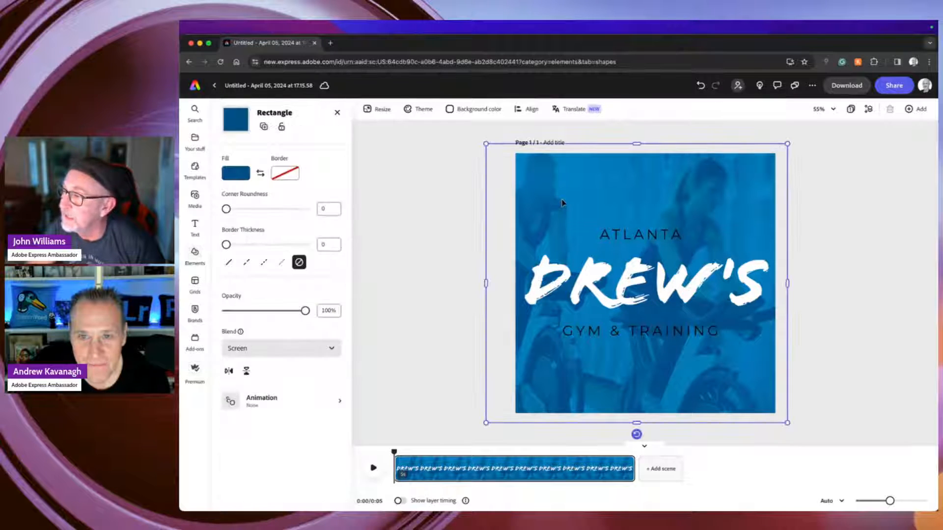
pyautogui.click(302, 405)
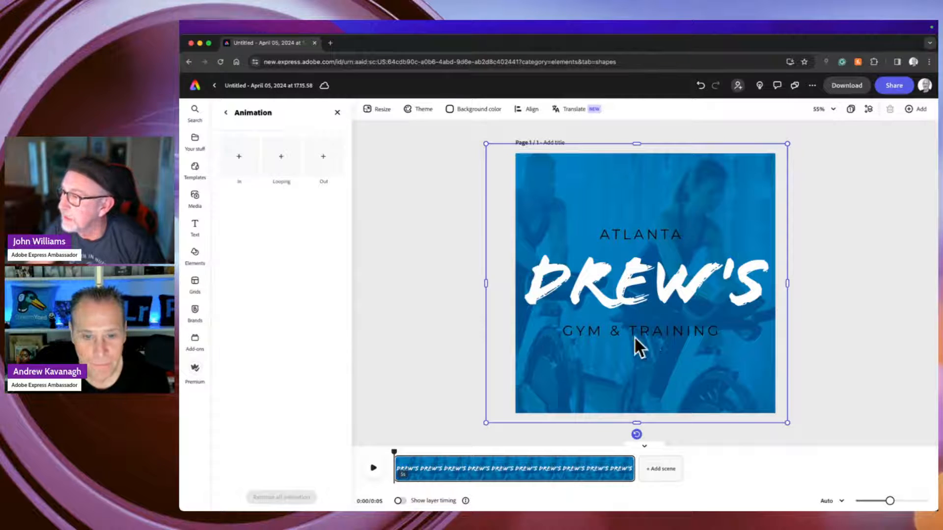
pyautogui.click(657, 282)
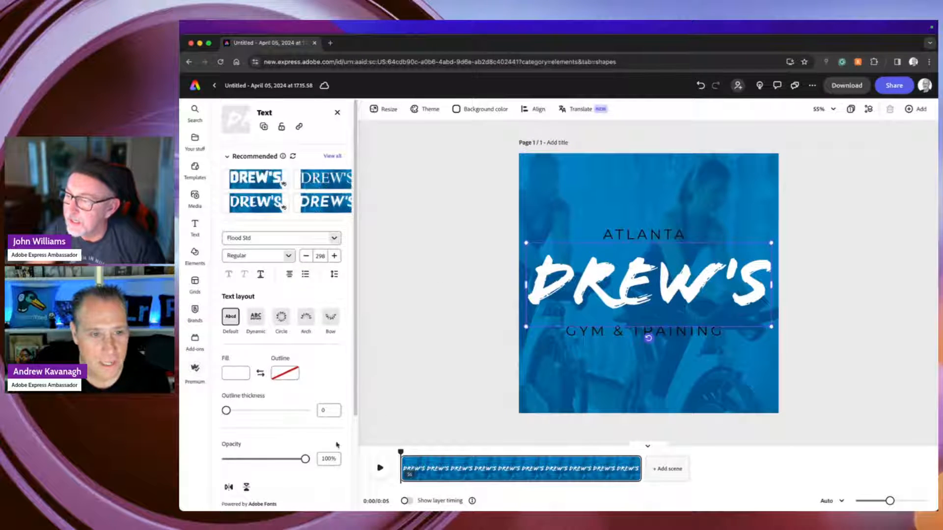
pyautogui.scroll(-3, 295, 461)
pyautogui.click(275, 472)
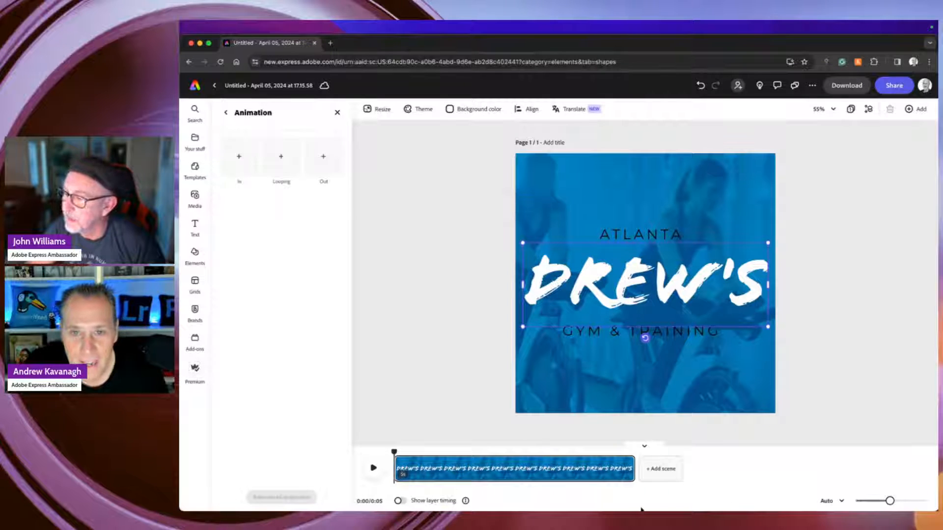
pyautogui.click(886, 229)
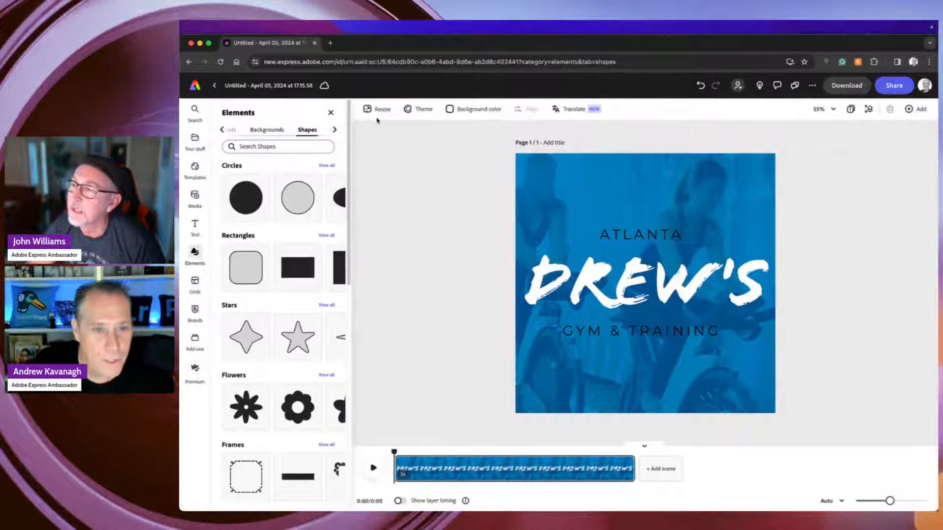
pyautogui.click(868, 108)
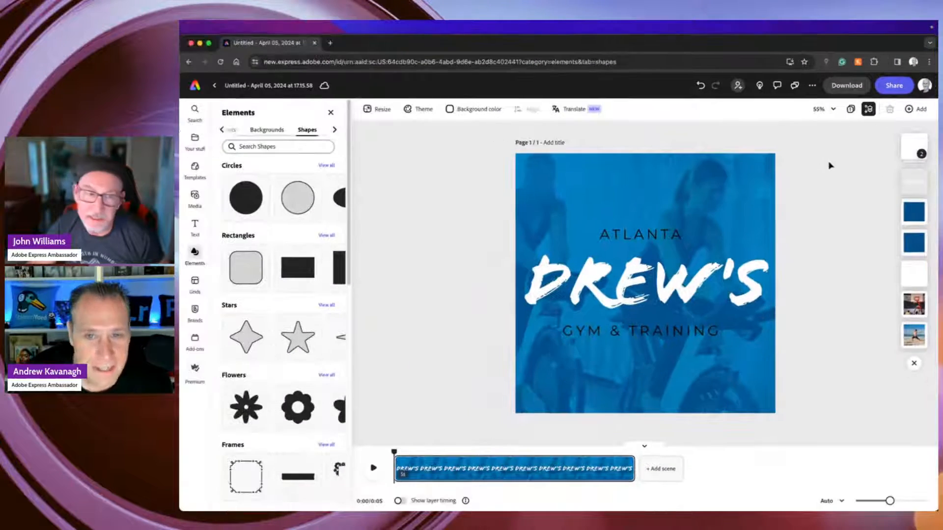
# Delete the basketball photo layer and open the animation options of the beach photo
pyautogui.click(925, 309)
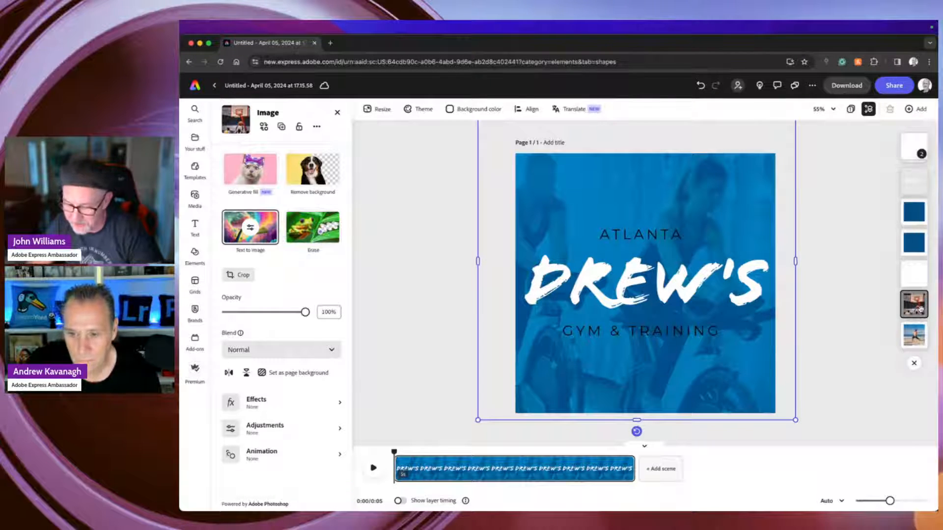
pyautogui.press('Delete')
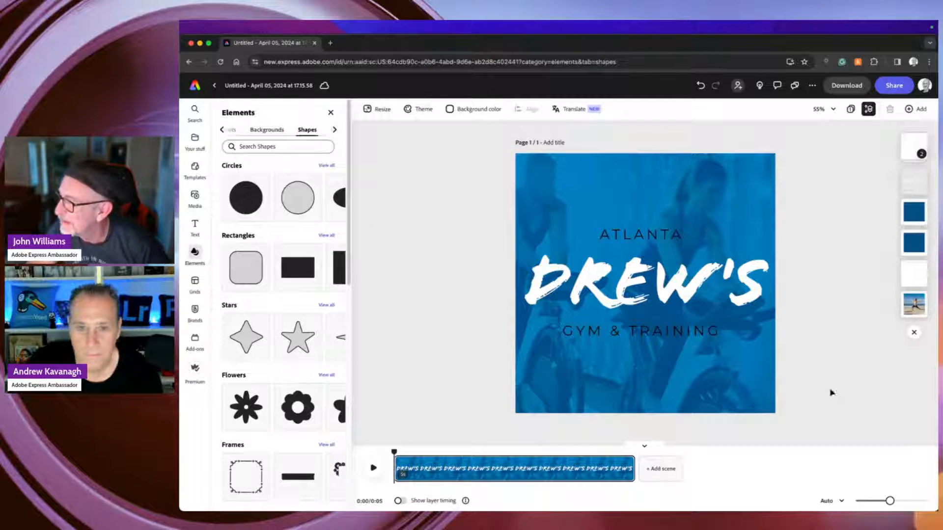
pyautogui.click(728, 389)
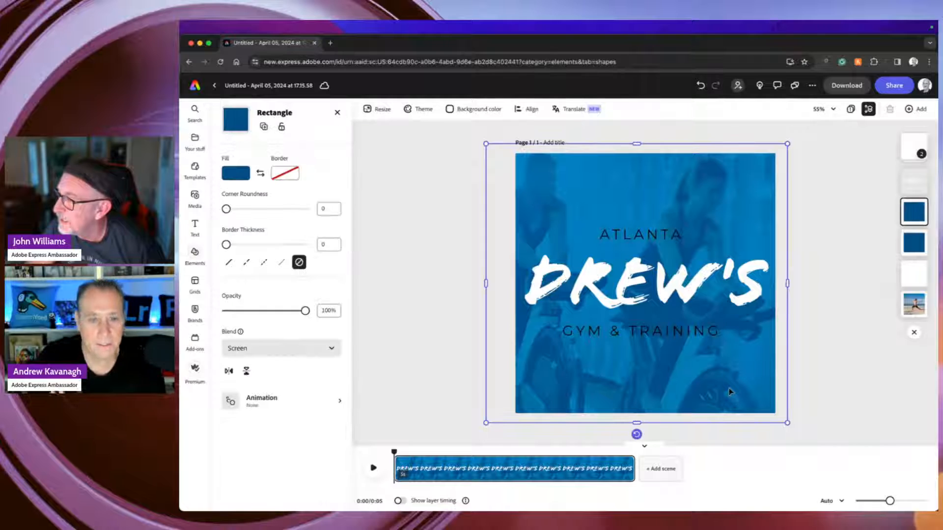
pyautogui.click(914, 309)
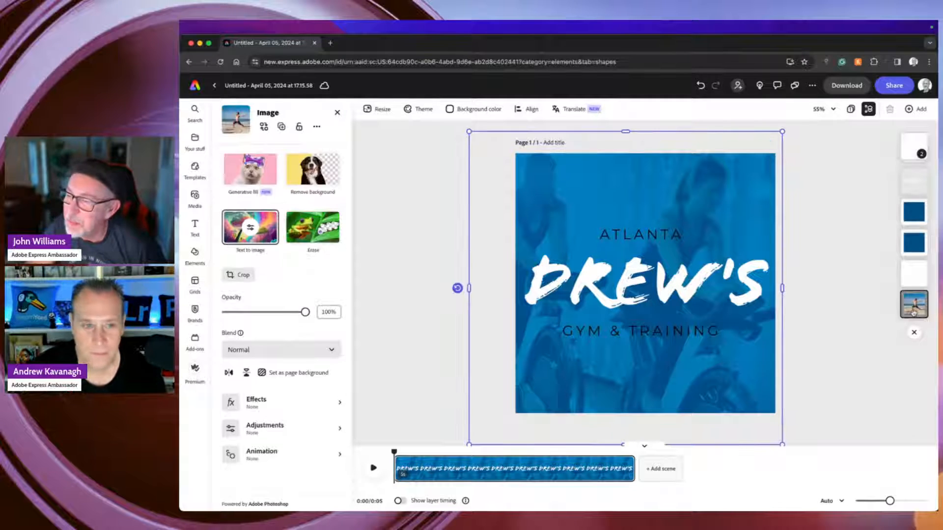
pyautogui.click(340, 455)
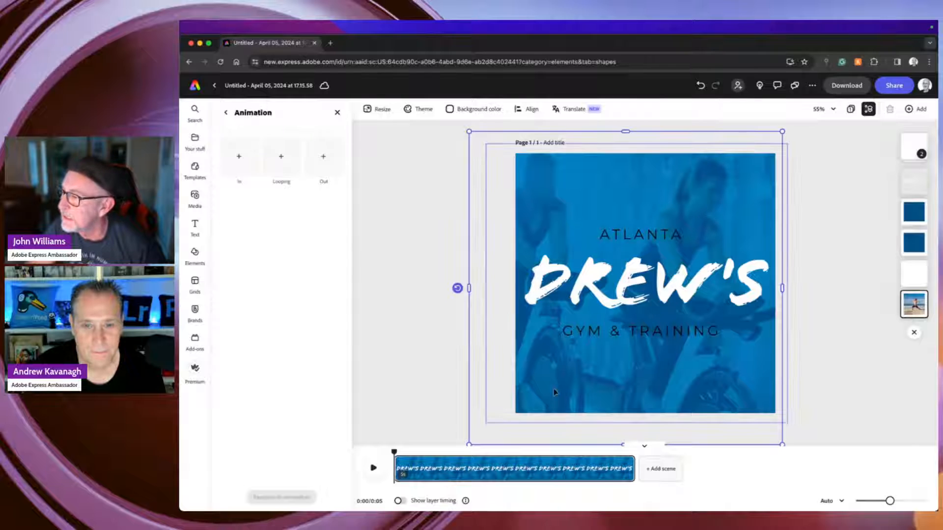
# Try to shift the cyclists photo sideways on the page, undo the move and clear the selection
pyautogui.click(732, 368)
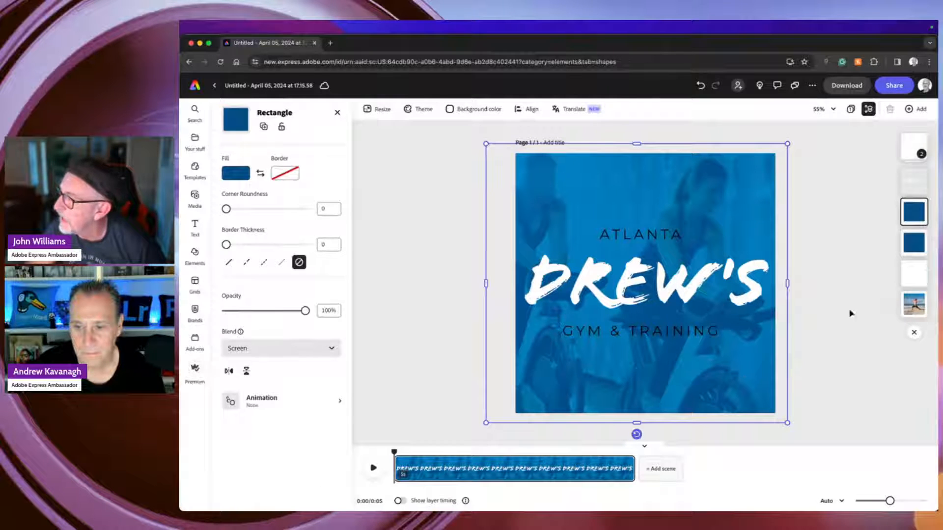
pyautogui.click(914, 274)
pyautogui.click(914, 304)
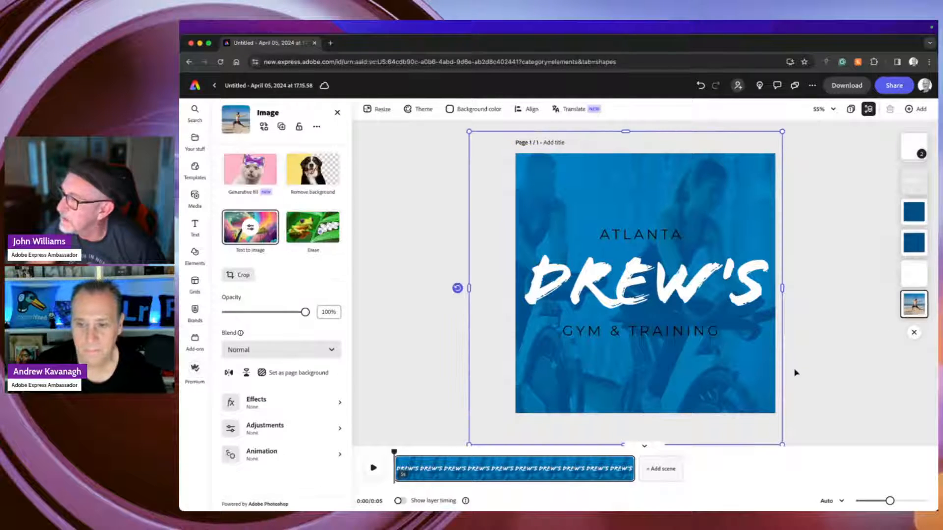
pyautogui.click(914, 282)
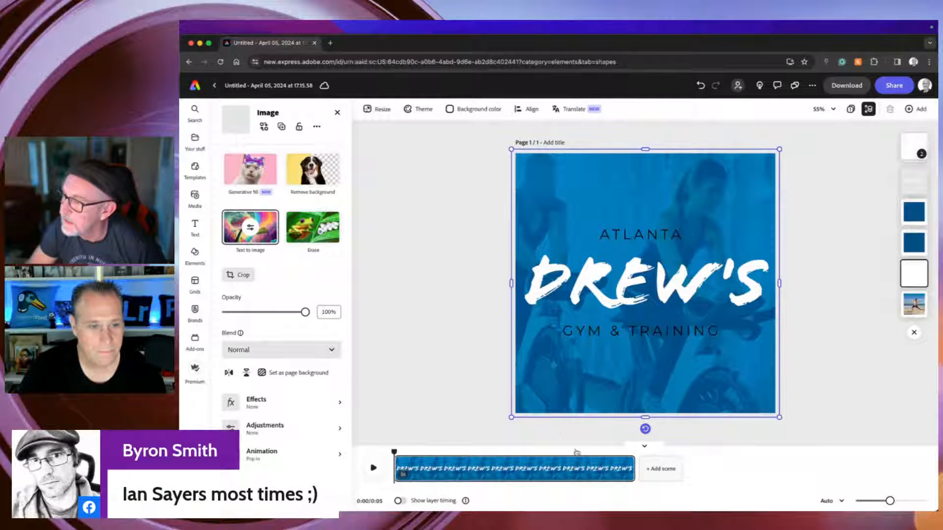
pyautogui.moveTo(576, 369); pyautogui.dragTo(717, 376)
pyautogui.press('super+z')
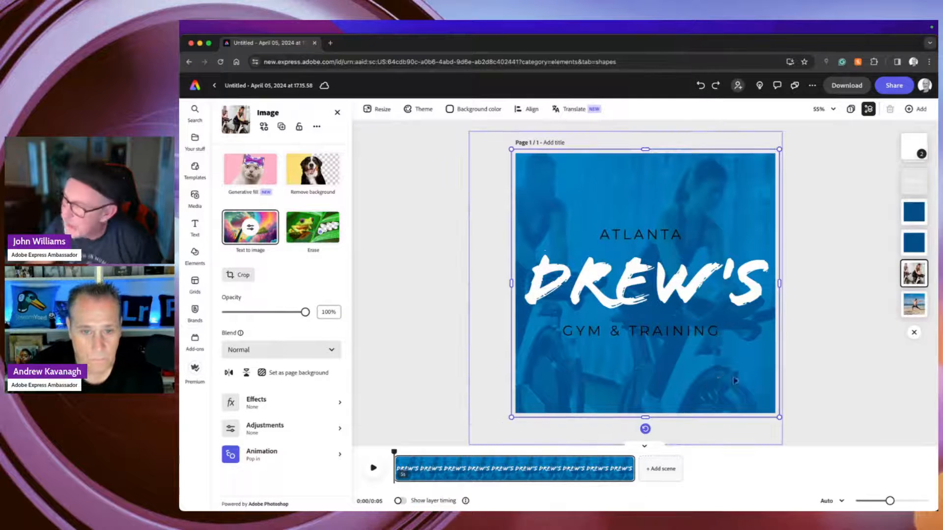
pyautogui.click(834, 346)
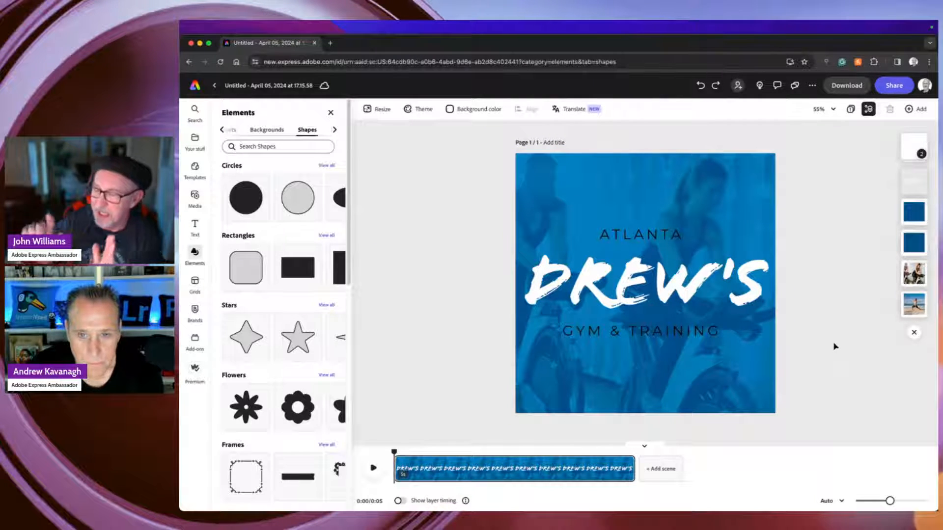
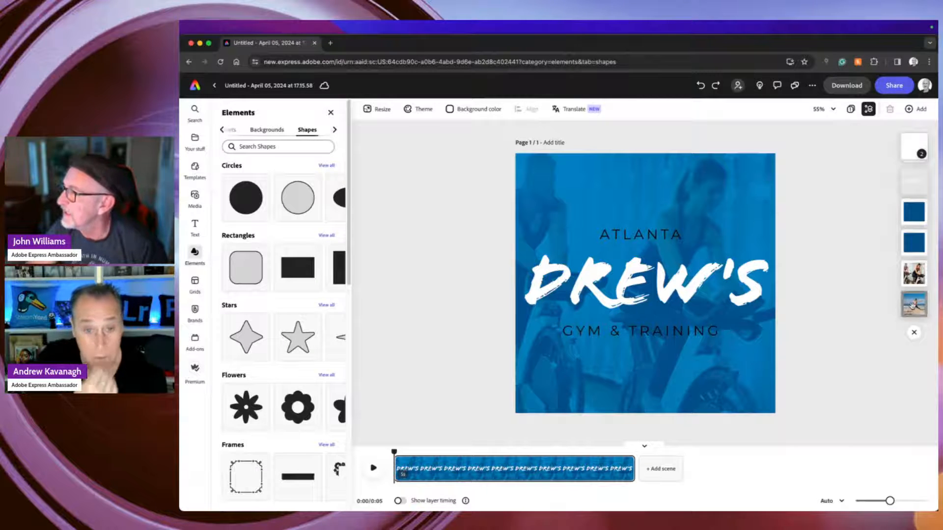
# Apply the Grow entrance animation to the DREW'S title
pyautogui.click(914, 211)
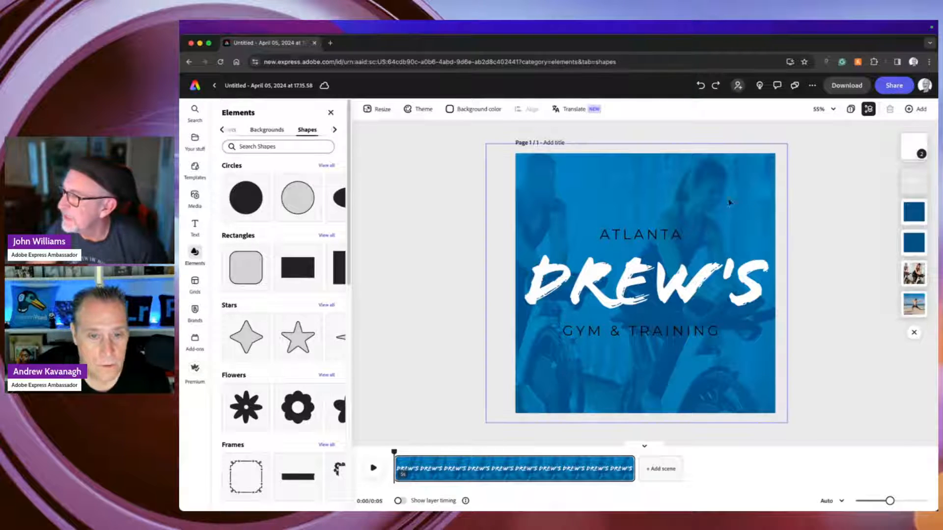
pyautogui.click(673, 282)
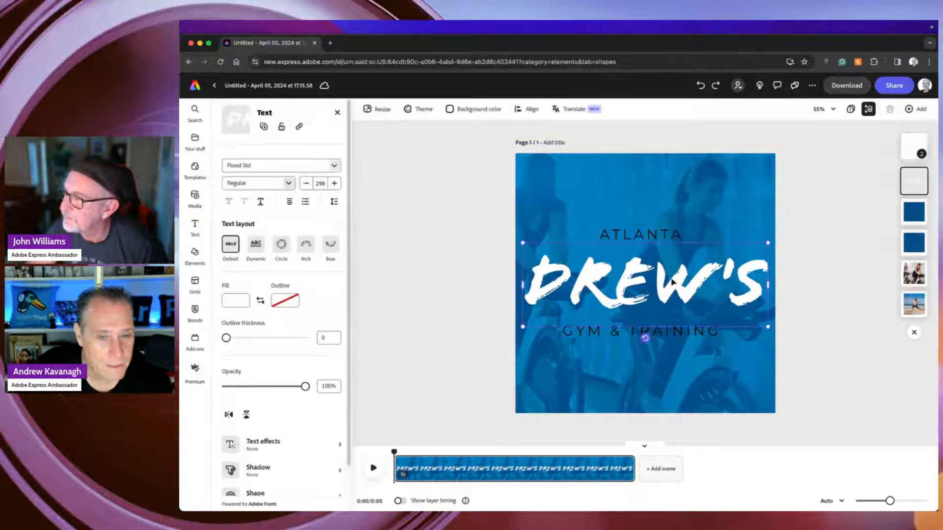
pyautogui.scroll(-3, 356, 402)
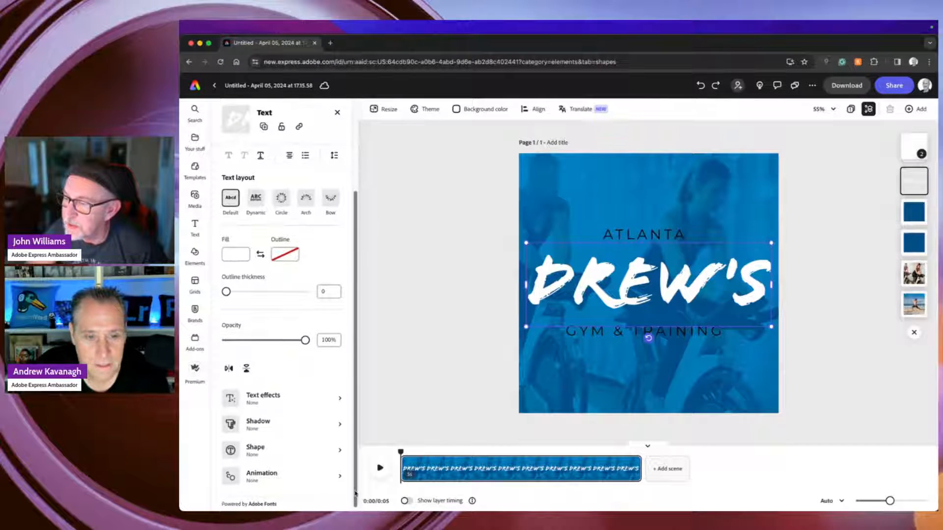
pyautogui.click(305, 483)
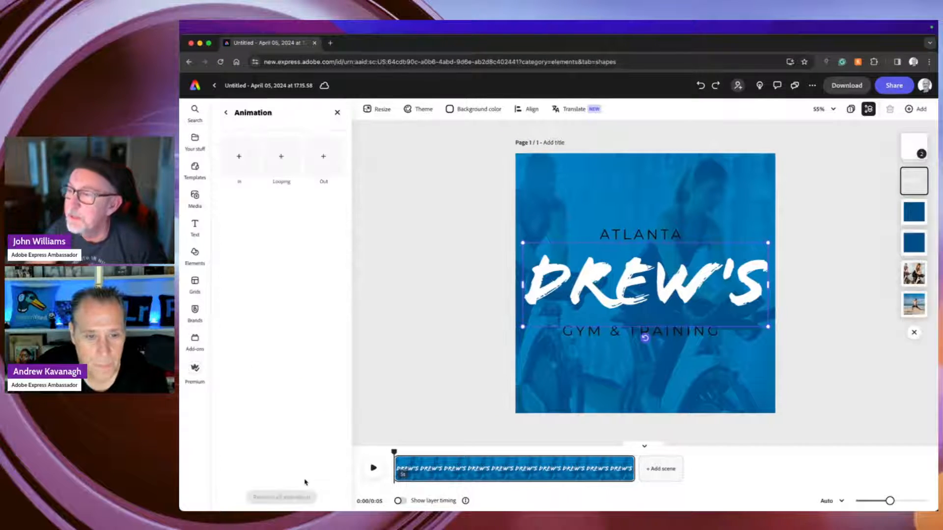
pyautogui.click(250, 182)
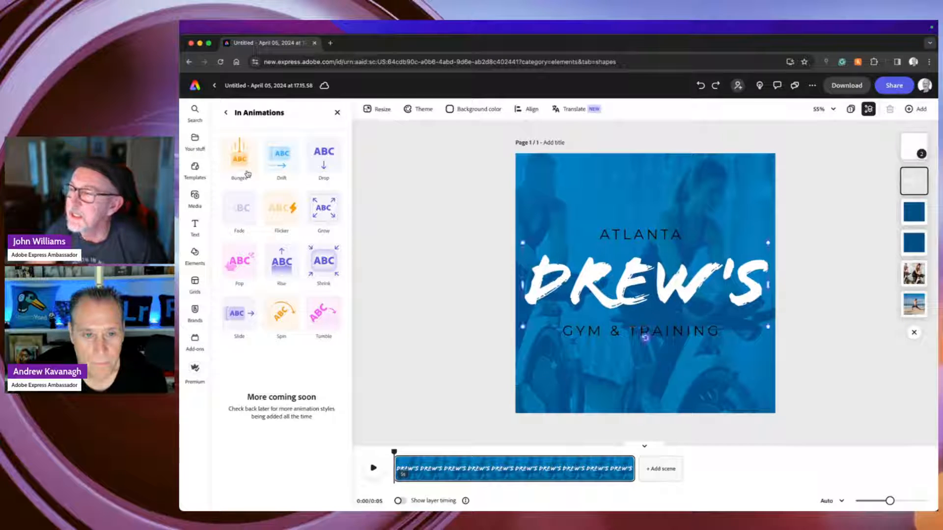
pyautogui.click(318, 211)
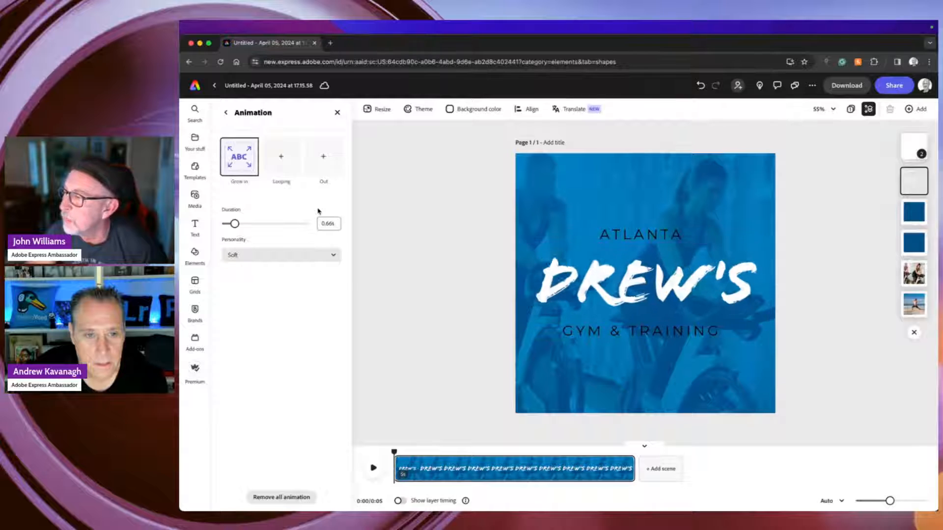
# Set the DREW'S title's Grow in animation to the Energetic personality with a duration of 0.25 seconds
pyautogui.moveTo(235, 225); pyautogui.dragTo(231, 225)
pyautogui.click(241, 256)
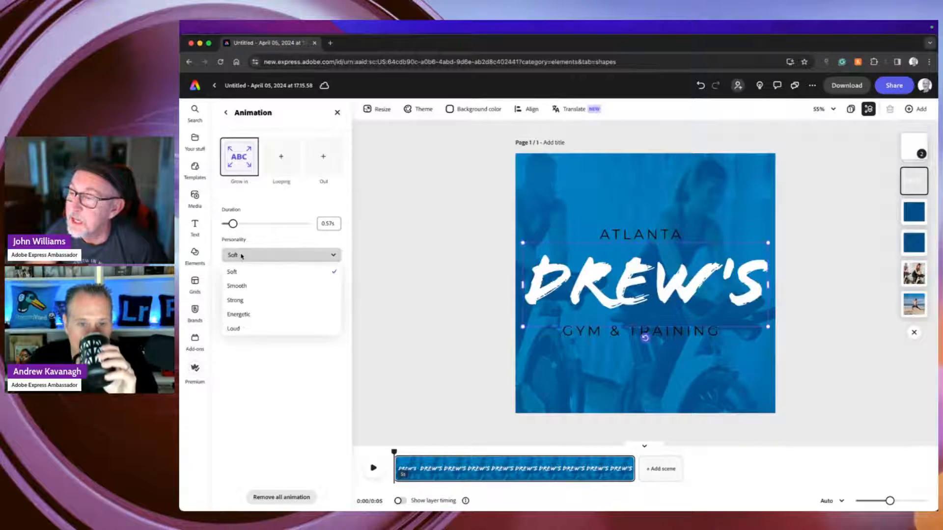
pyautogui.click(237, 320)
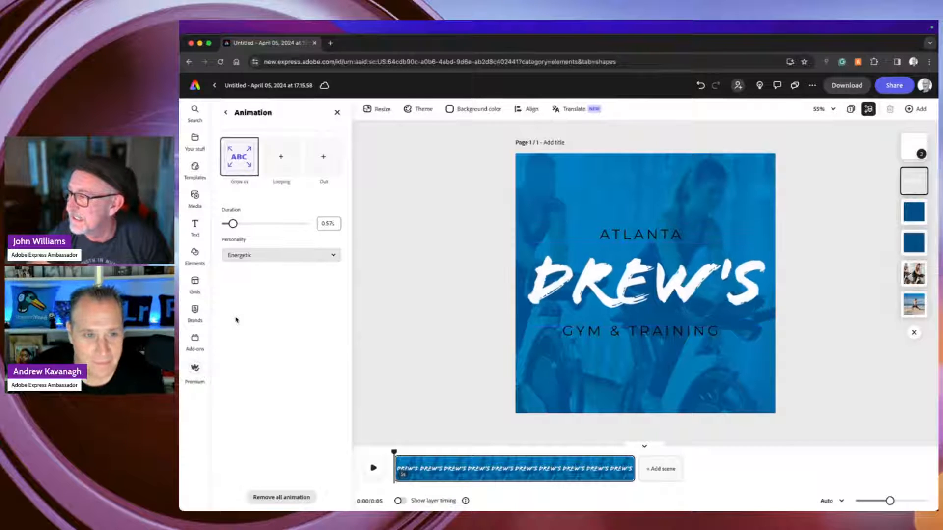
pyautogui.moveTo(236, 227); pyautogui.dragTo(229, 226)
pyautogui.click(338, 224)
pyautogui.write('0.25')
pyautogui.press('Return')
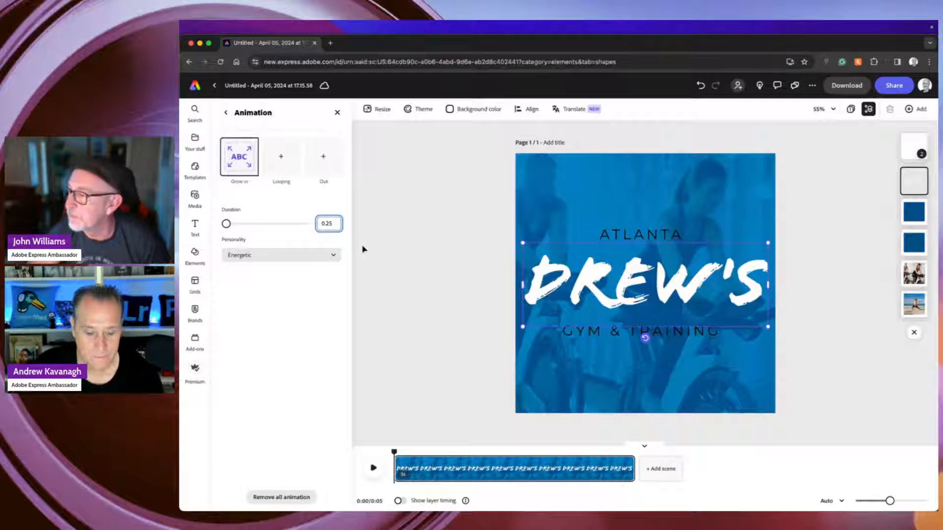
# Clear the selection and play the first seconds of the scene to preview the title animation
pyautogui.click(846, 177)
pyautogui.click(373, 468)
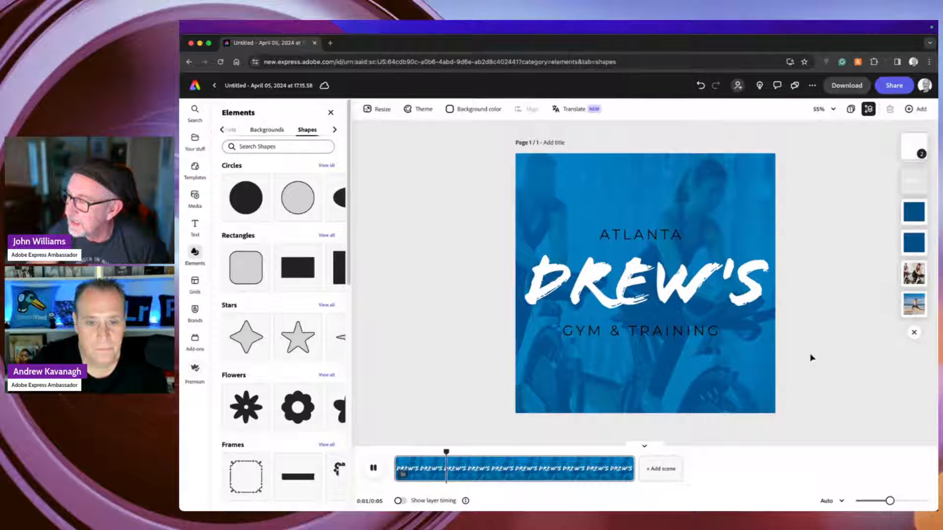
pyautogui.click(481, 470)
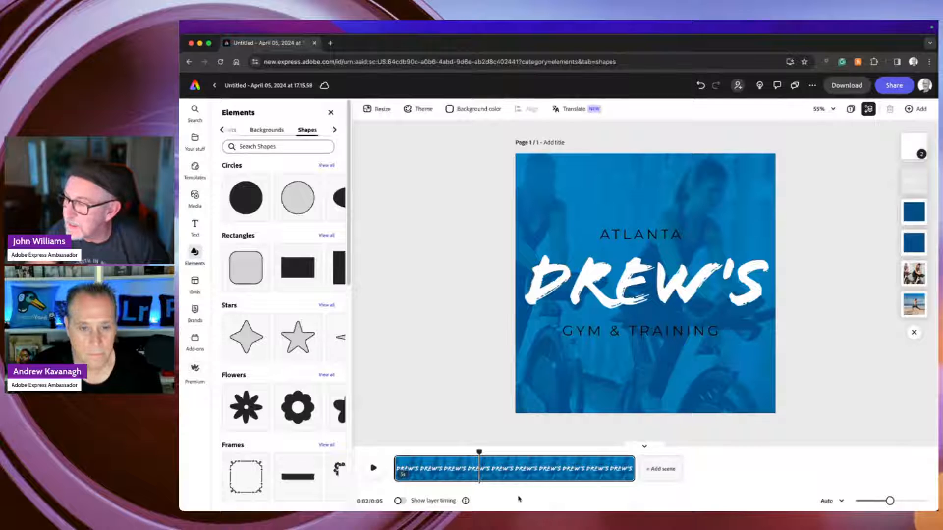
# Turn on layer timing, trim the cyclists photo to start about 2.2 seconds into the scene, and scrub through the photo change
pyautogui.click(401, 501)
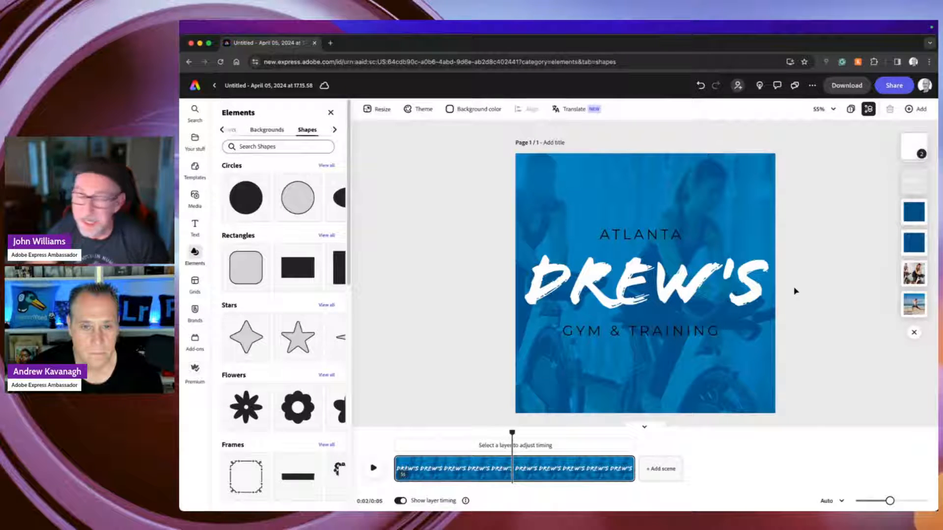
pyautogui.moveTo(512, 433)
pyautogui.mouseDown()
pyautogui.moveTo(394, 433)
pyautogui.moveTo(411, 432)
pyautogui.mouseUp()
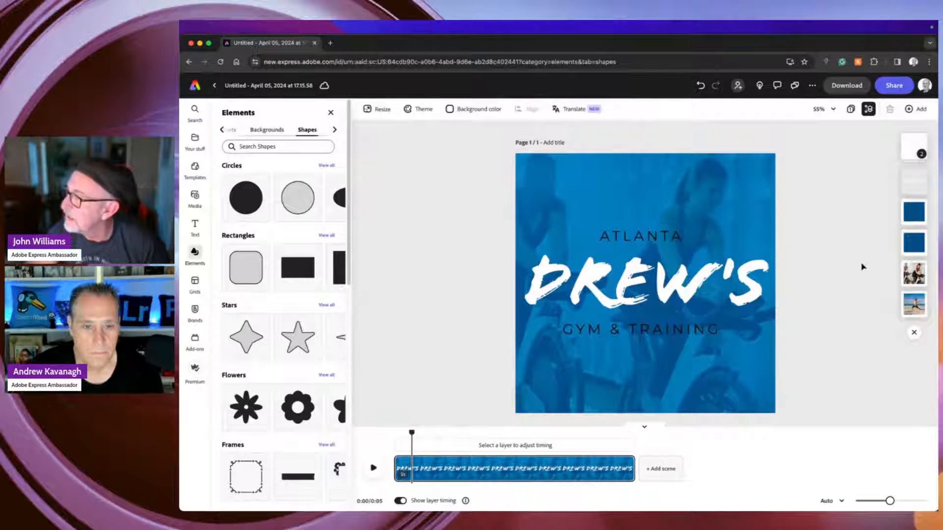
pyautogui.click(913, 273)
pyautogui.moveTo(407, 447); pyautogui.dragTo(500, 445)
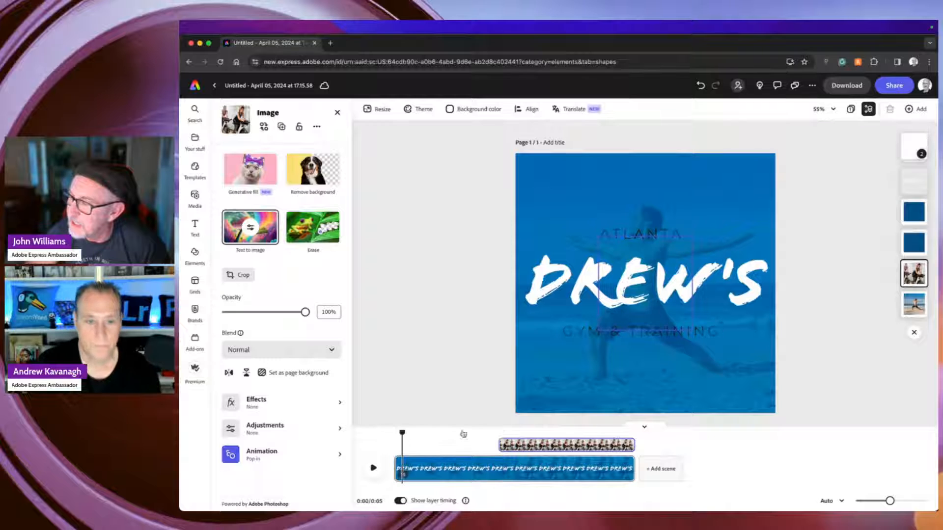
pyautogui.moveTo(429, 432); pyautogui.dragTo(492, 433)
pyautogui.moveTo(548, 432); pyautogui.dragTo(394, 432)
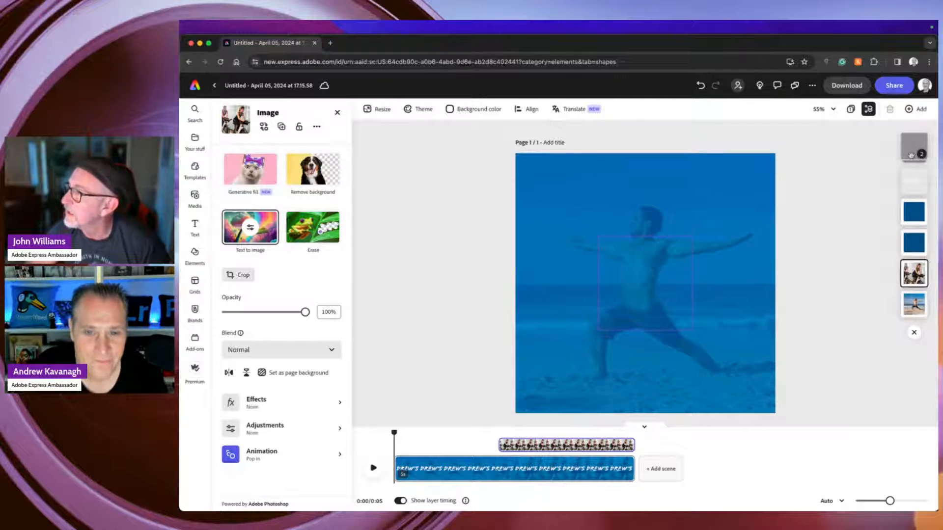
# Trim the DREW'S title on the timeline so it starts about 0.7 seconds into the scene
pyautogui.click(914, 146)
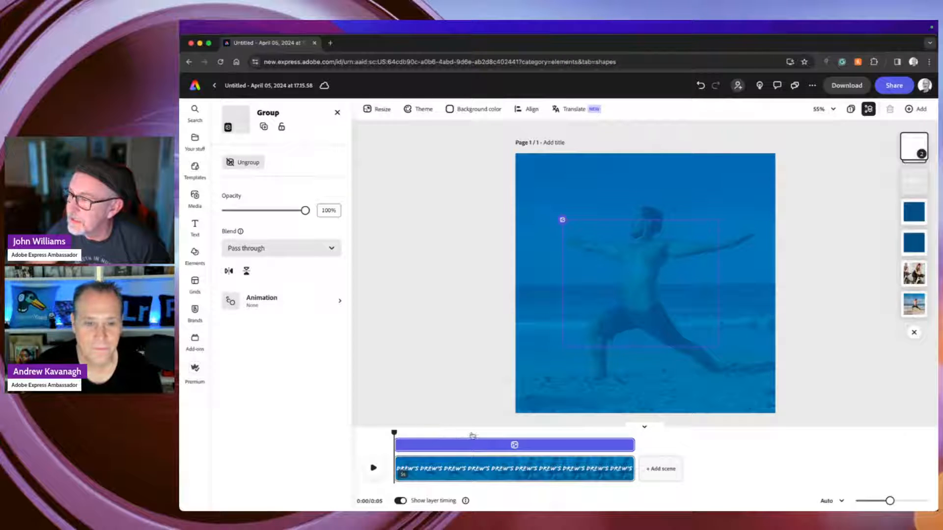
pyautogui.click(513, 434)
pyautogui.click(617, 302)
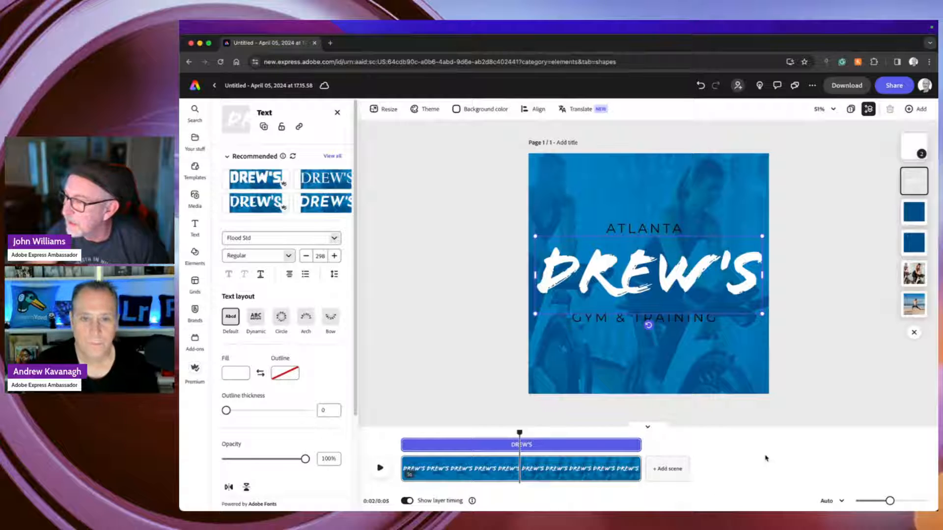
pyautogui.moveTo(403, 447)
pyautogui.moveTo(403, 445); pyautogui.dragTo(435, 445)
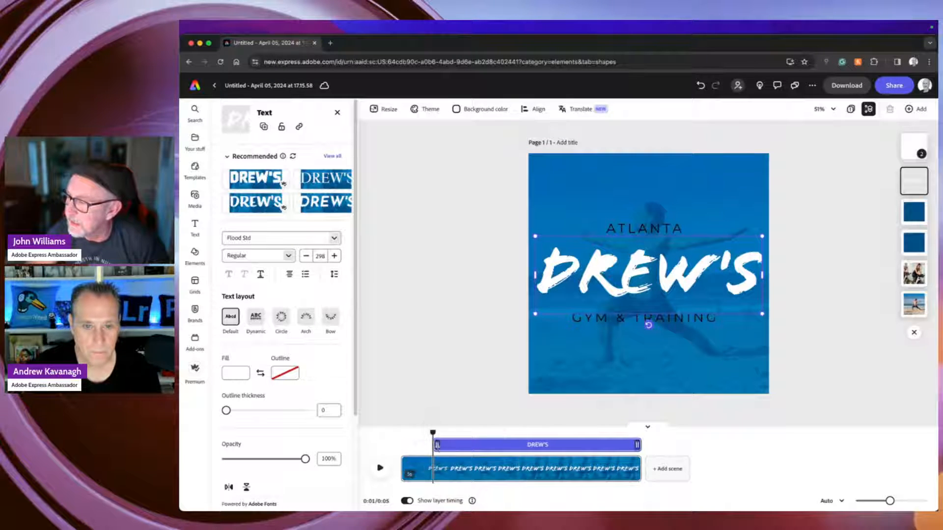
# Select the ATLANTA text inside its group and trim it to start about 1.4 seconds into the scene
pyautogui.click(908, 149)
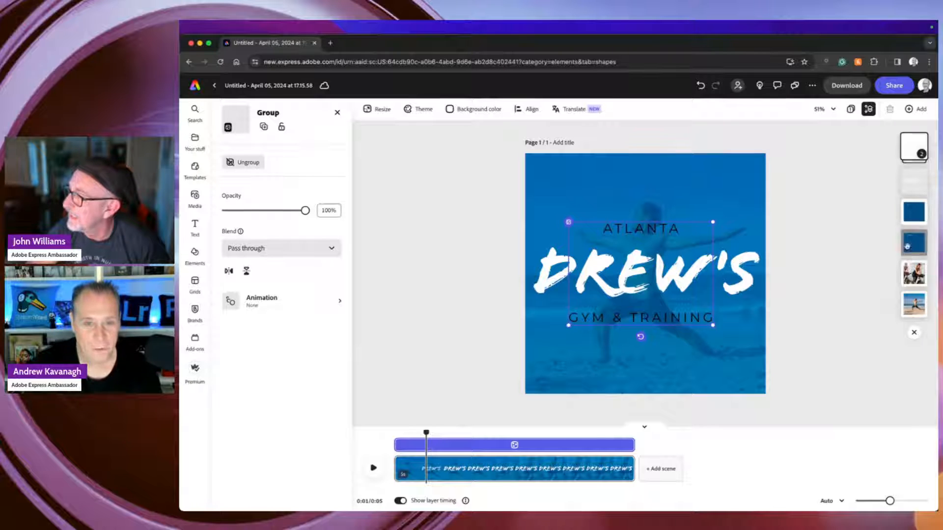
pyautogui.click(917, 181)
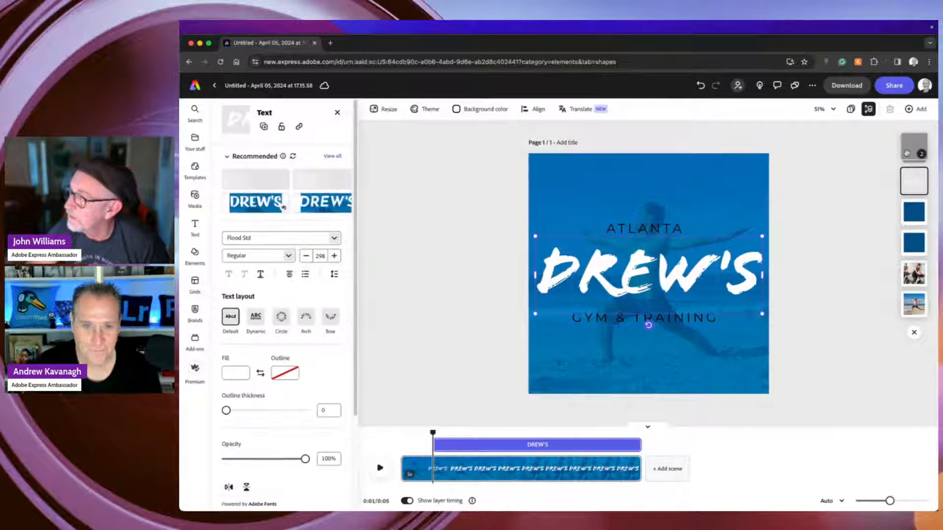
pyautogui.click(646, 303)
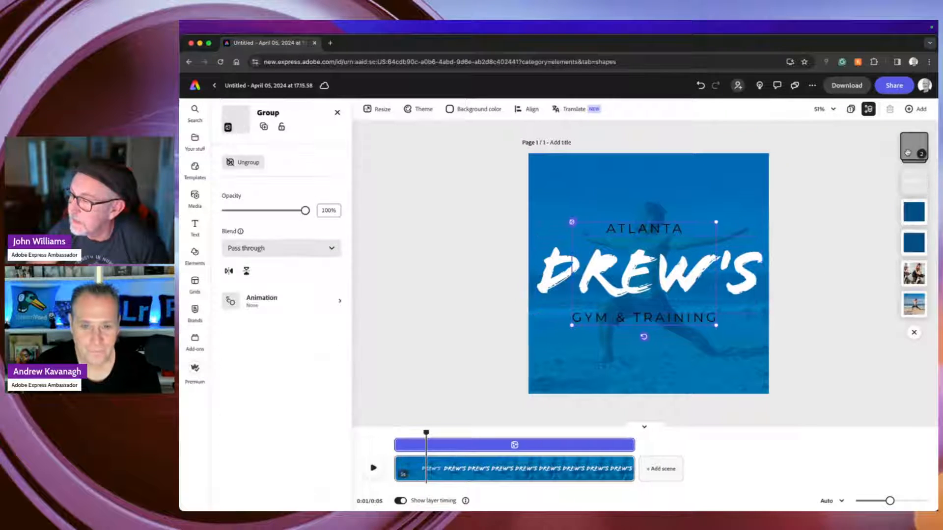
pyautogui.doubleClick(640, 229)
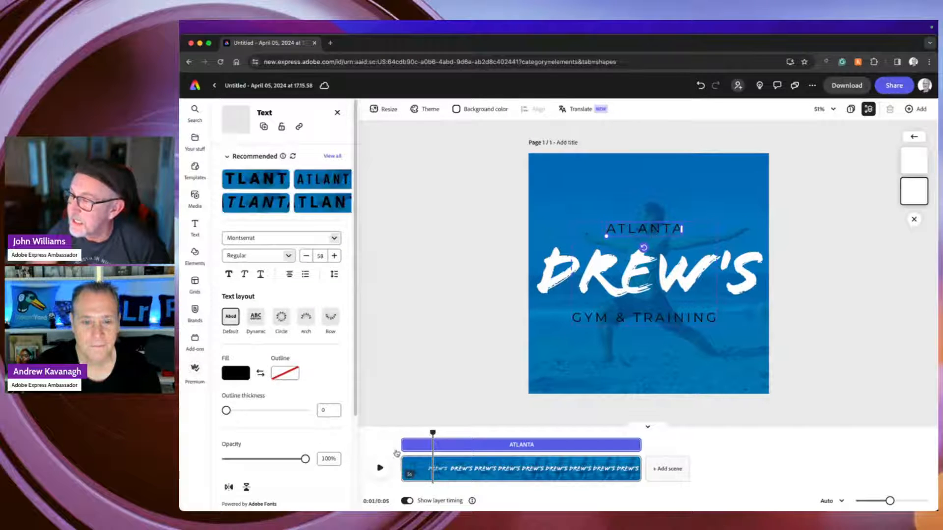
pyautogui.moveTo(403, 444); pyautogui.dragTo(471, 453)
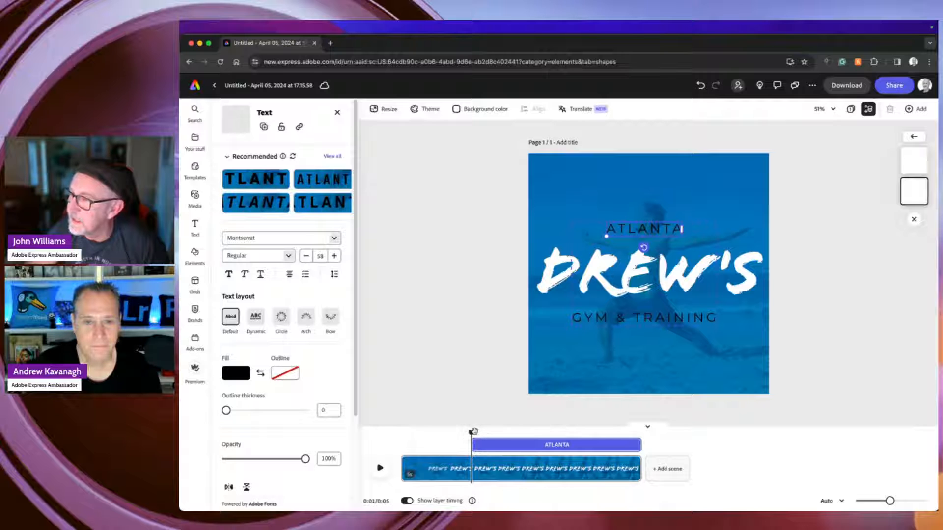
# Trim the GYM & TRAINING text on the timeline to start about 1.4 seconds into the scene, matching the ATLANTA text
pyautogui.click(486, 446)
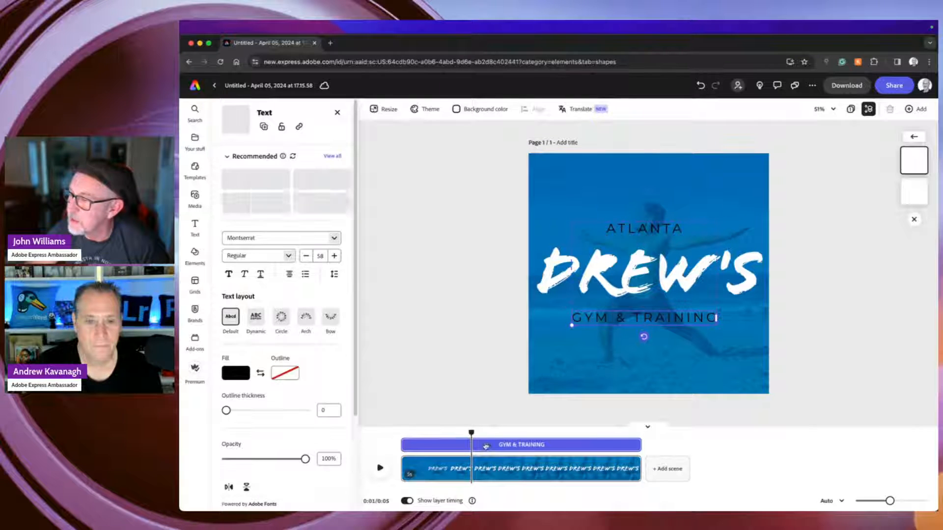
pyautogui.moveTo(402, 445)
pyautogui.mouseDown()
pyautogui.moveTo(476, 448)
pyautogui.moveTo(400, 433)
pyautogui.mouseUp()
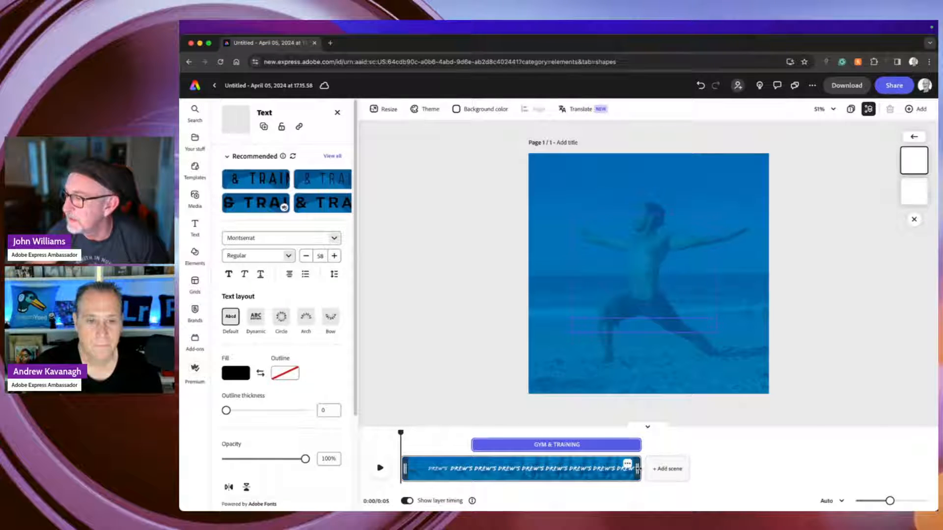
# Extend the scene's duration to 6.2 seconds and play it back
pyautogui.moveTo(641, 470); pyautogui.dragTo(697, 471)
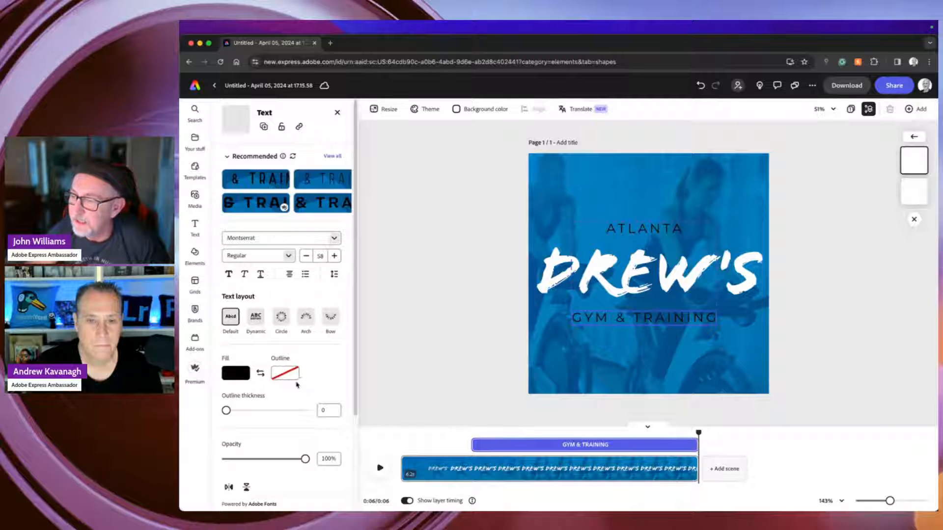
pyautogui.scroll(-5, 343, 447)
pyautogui.click(379, 467)
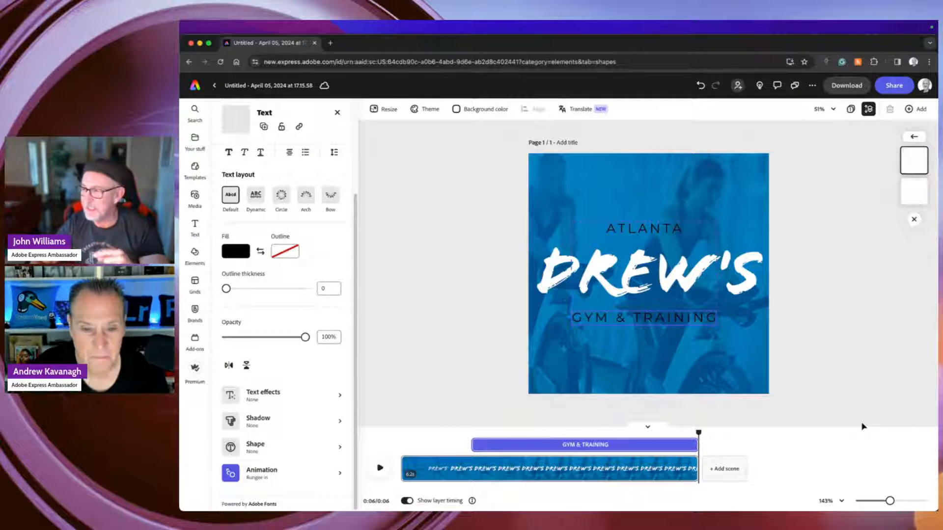
# Look over the sharing and web publishing options for the post
pyautogui.click(893, 86)
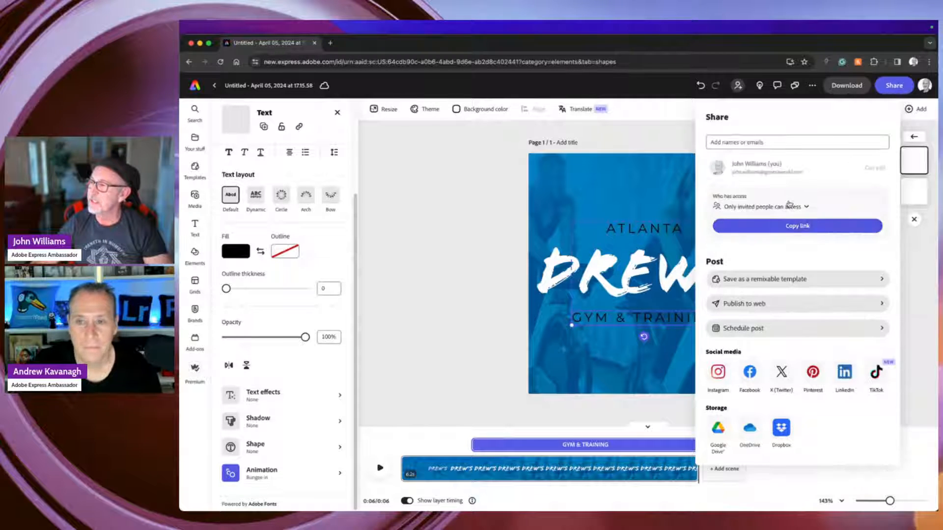
pyautogui.click(782, 305)
pyautogui.click(783, 177)
# Rename the project file as Drew's Gym
pyautogui.click(275, 85)
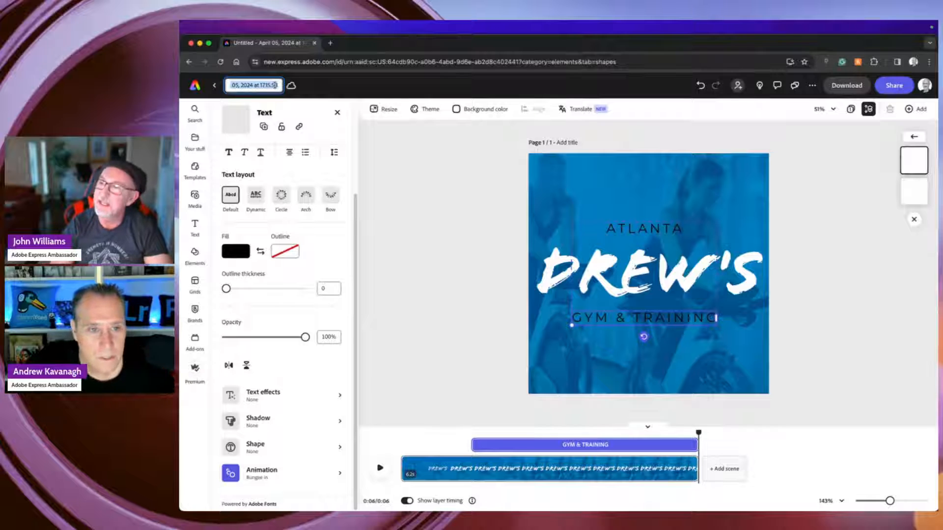
pyautogui.write("Drew's")
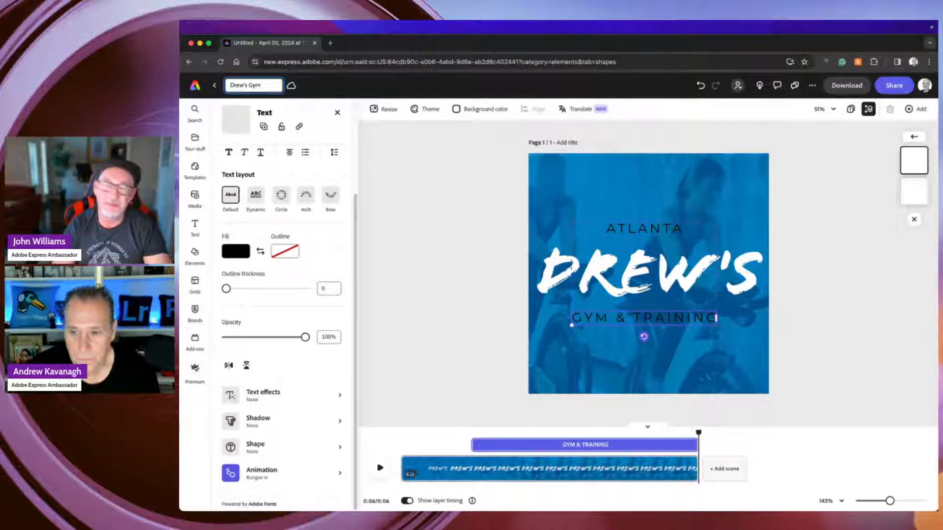
pyautogui.write('Gym')
pyautogui.click(320, 91)
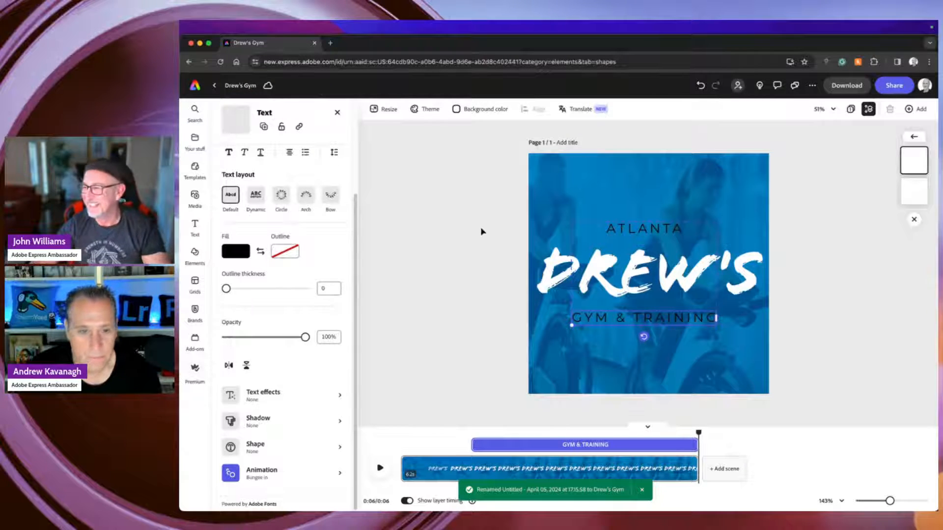
# Clear the current text selection and select the DREW'S title on the canvas
pyautogui.click(481, 231)
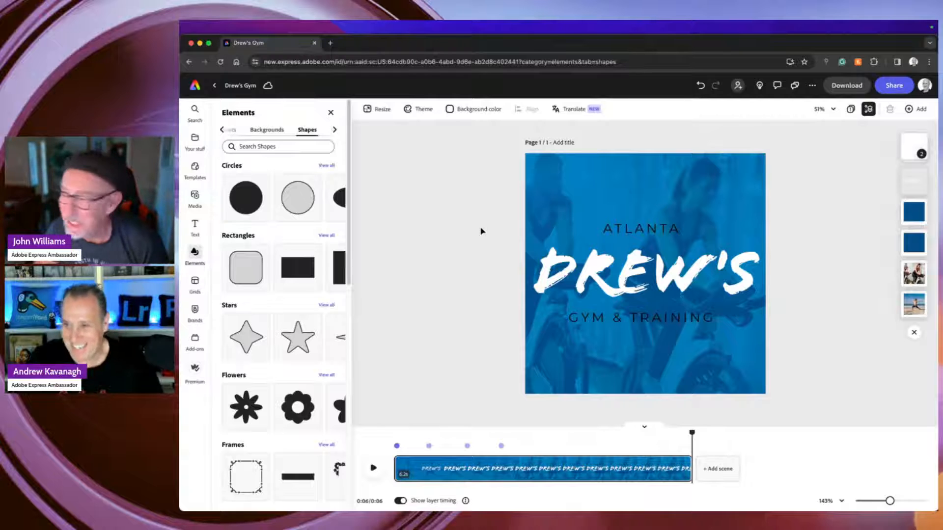
pyautogui.click(663, 265)
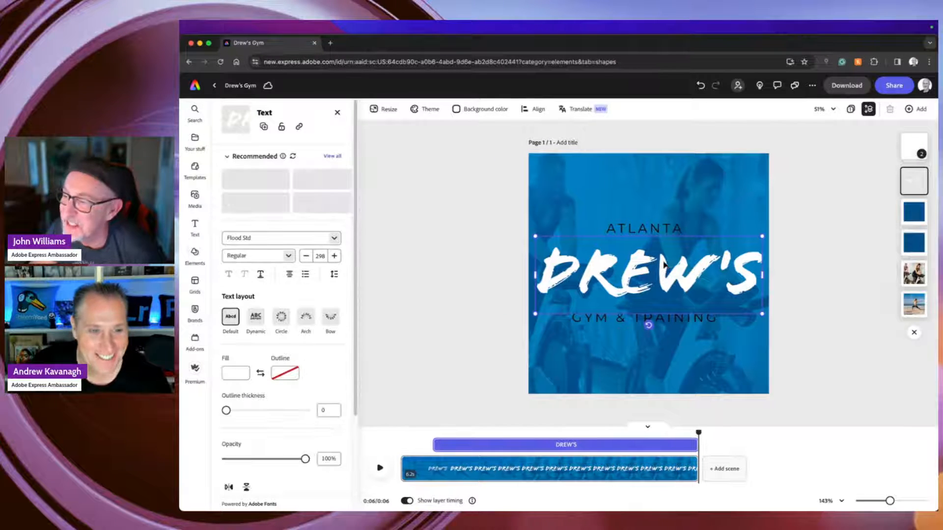